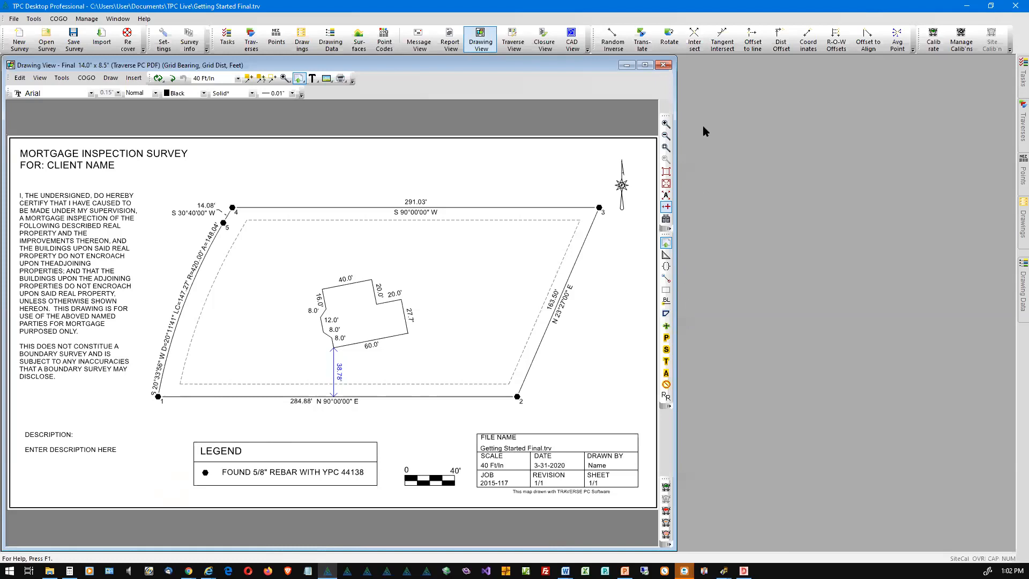
# Step: Close the drawing view and look through the list of available survey managers
pyautogui.click(664, 65)
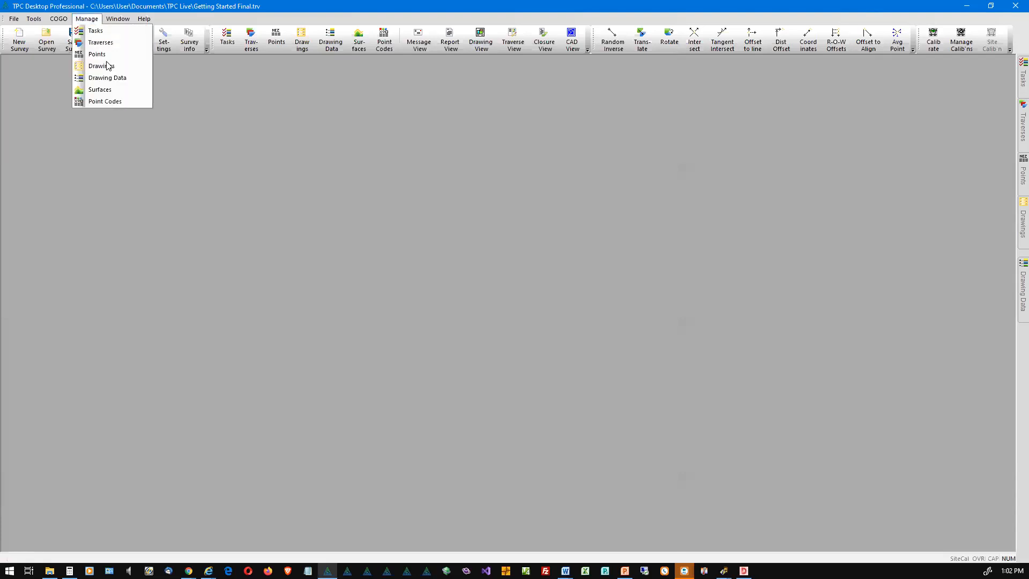
pyautogui.press('Down')
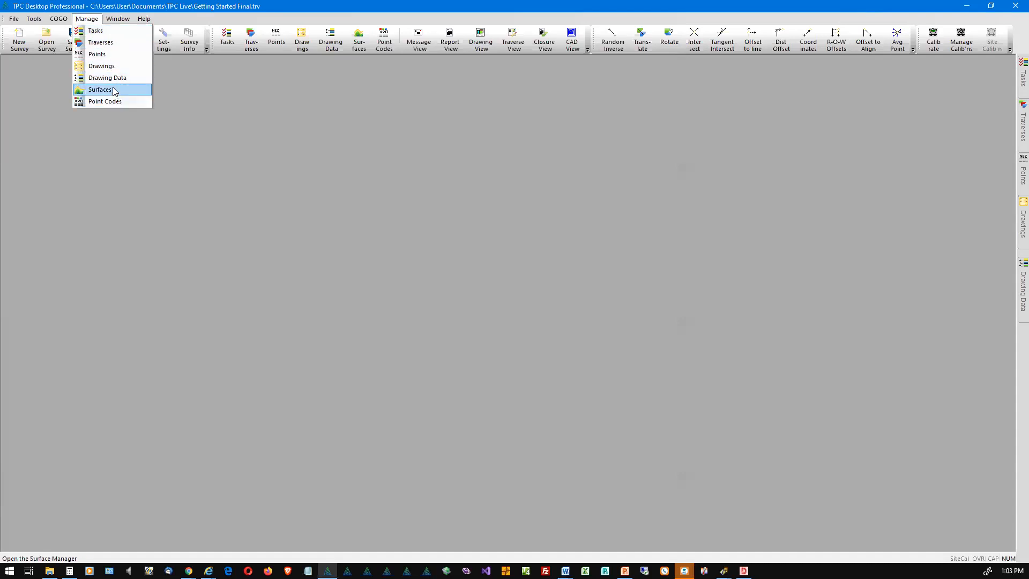
pyautogui.press('Up')
pyautogui.press('Up')
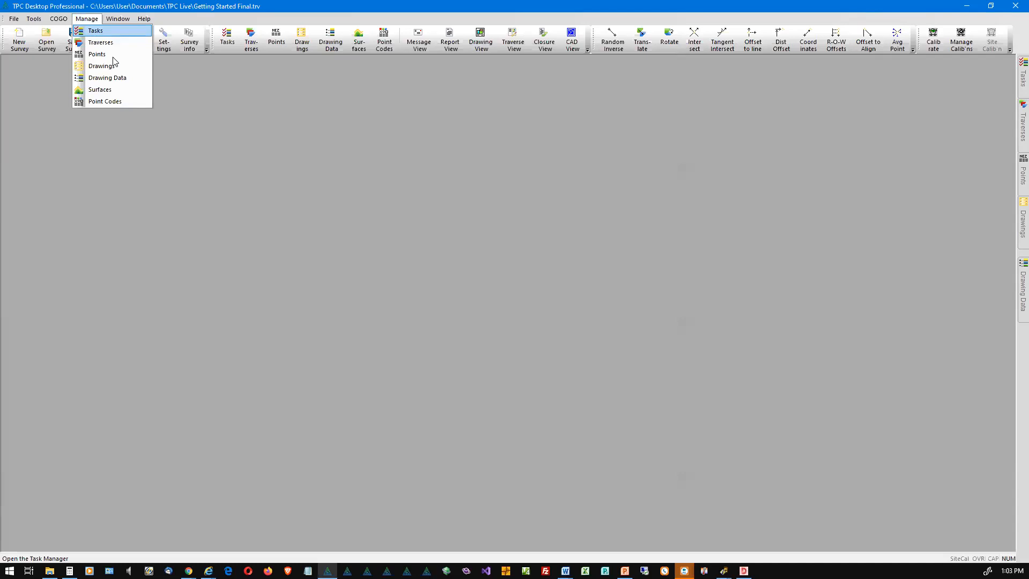
pyautogui.press('Up')
pyautogui.press('Escape')
pyautogui.press('Right')
pyautogui.press('Escape')
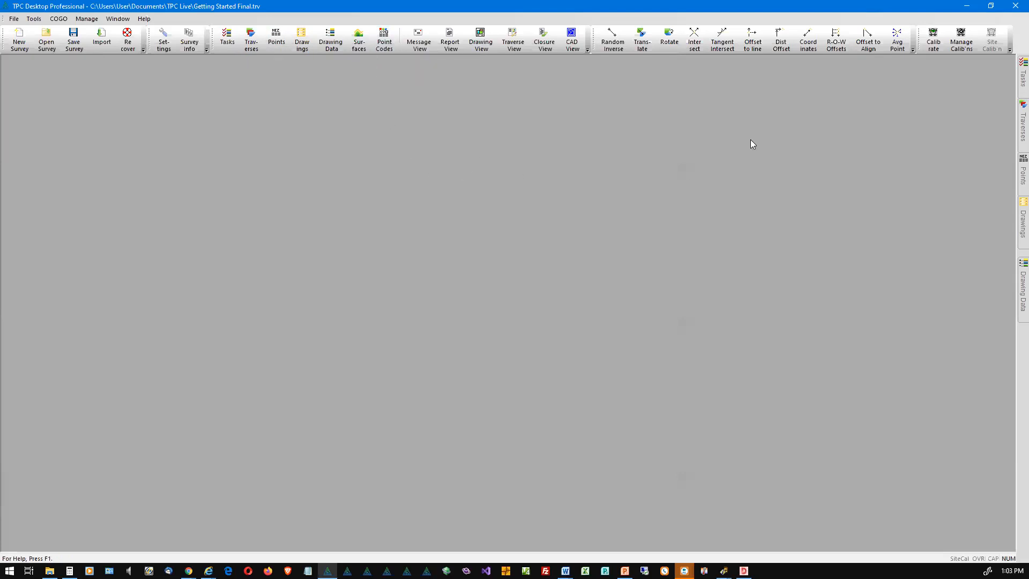
# Step: Look over the auto-hidden Tasks manager and pin its manager group open
pyautogui.moveTo(1014, 81)
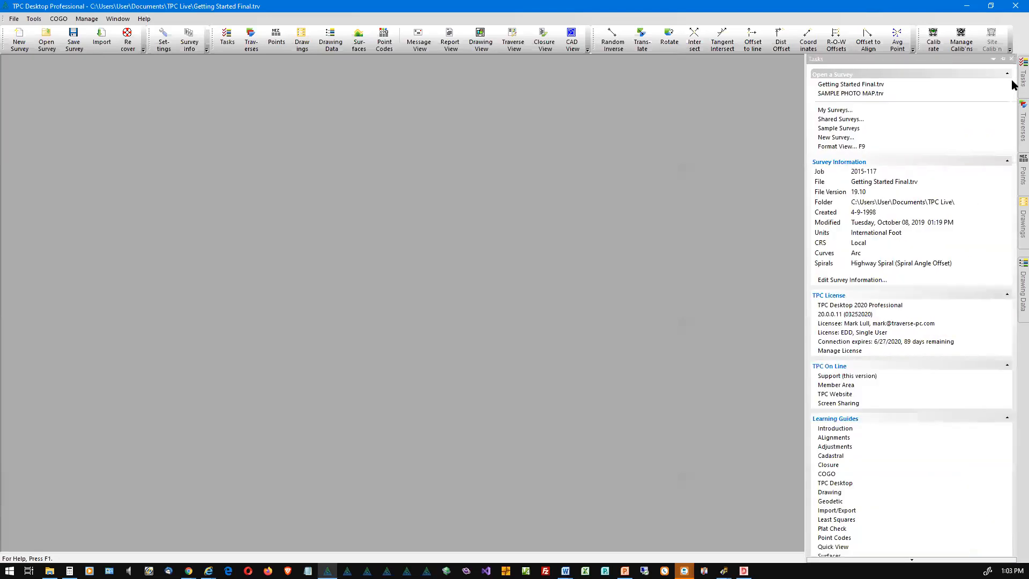
pyautogui.moveTo(1014, 169)
pyautogui.click(1003, 61)
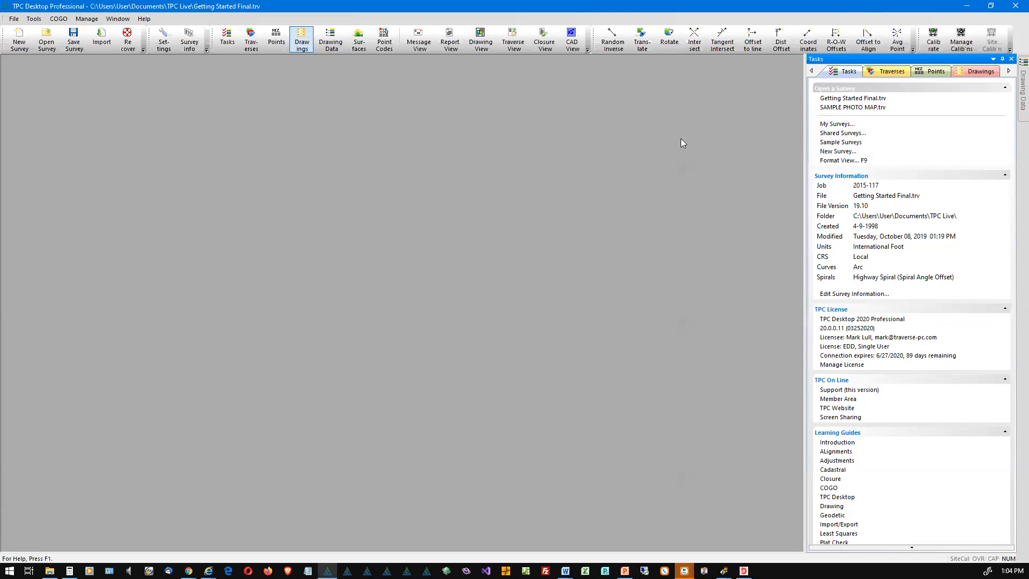
pyautogui.click(14, 19)
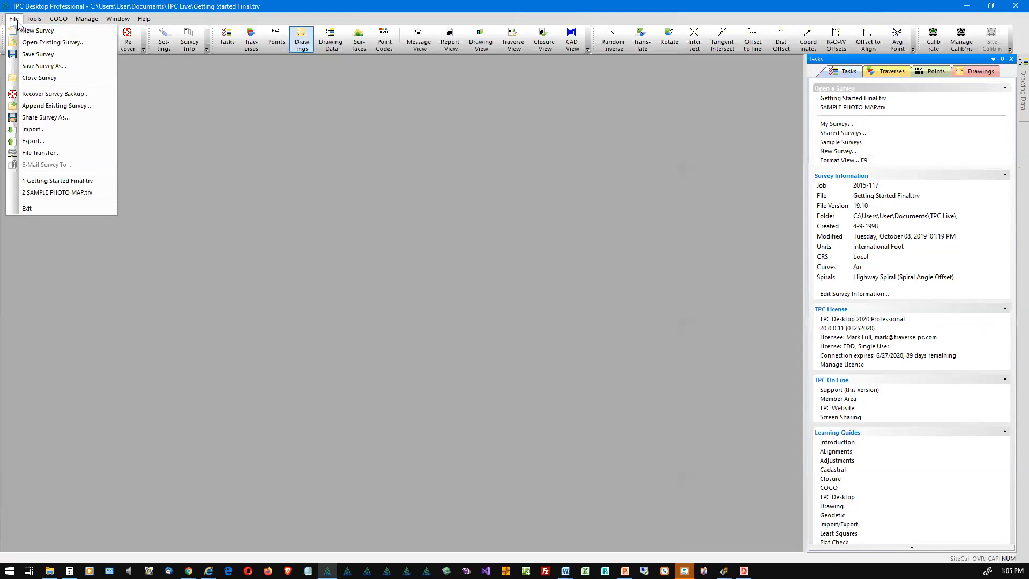
pyautogui.click(14, 21)
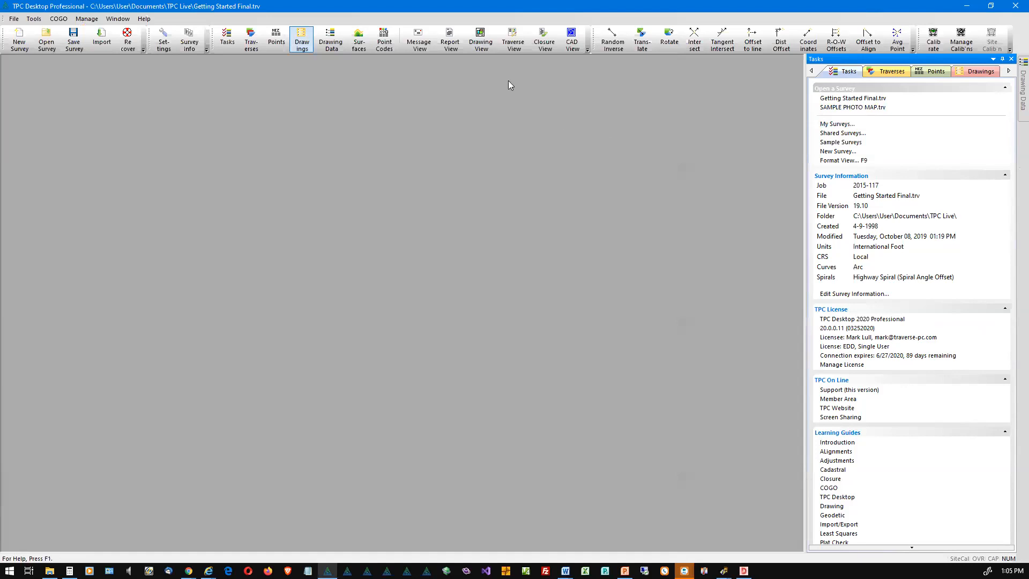
# Step: Open the mortgage inspection survey in a Drawing View and look over its print commands
pyautogui.click(486, 48)
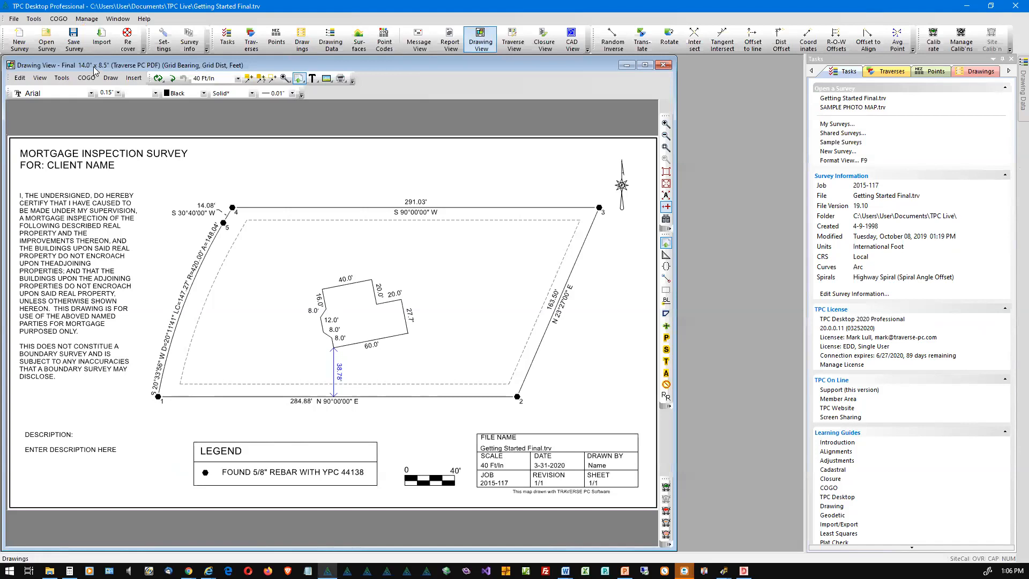
pyautogui.click(62, 78)
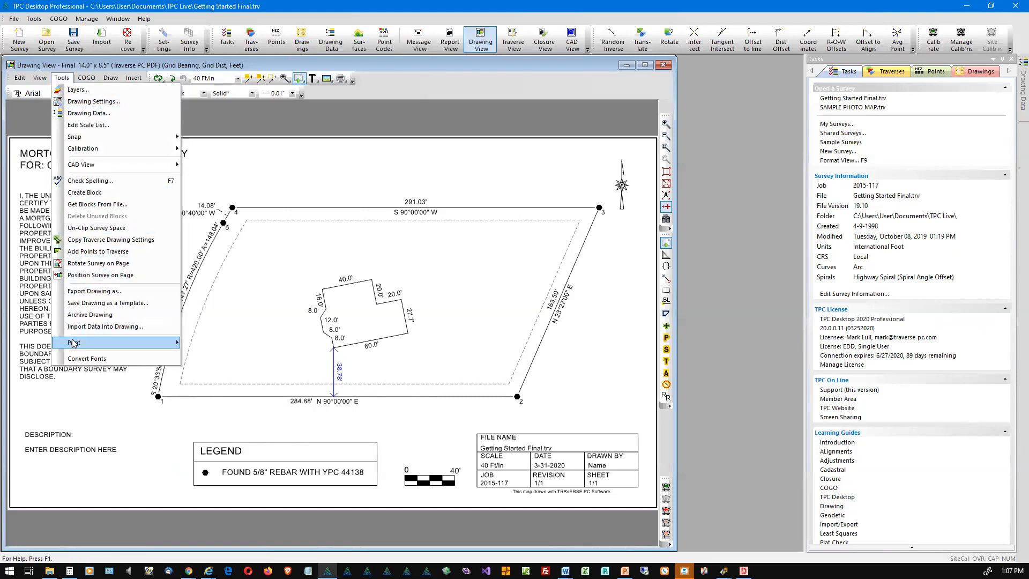
pyautogui.moveTo(74, 344)
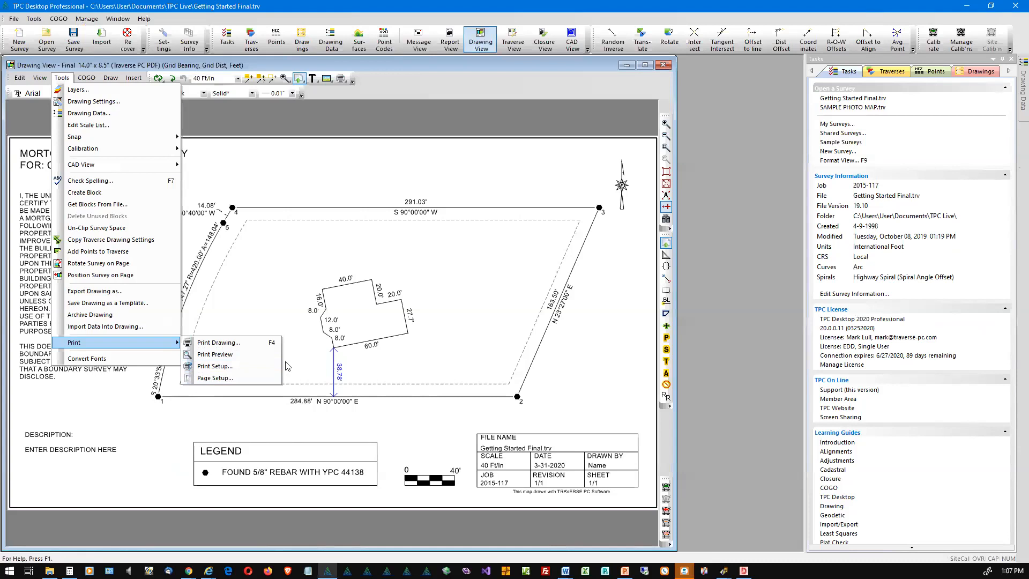
pyautogui.click(304, 369)
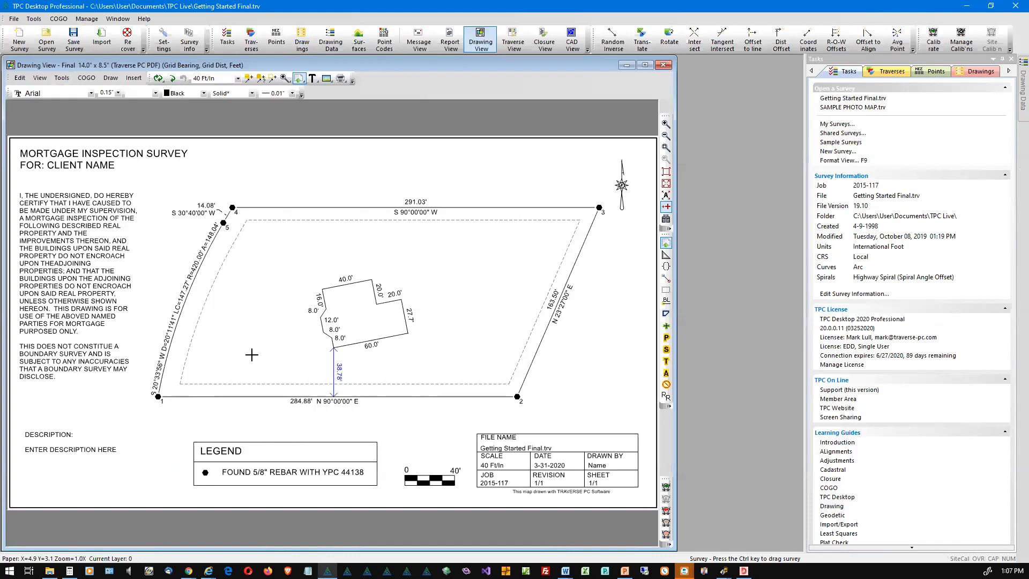
# Step: Check the print preview of the mortgage inspection survey drawing and close the preview
pyautogui.rightClick(252, 296)
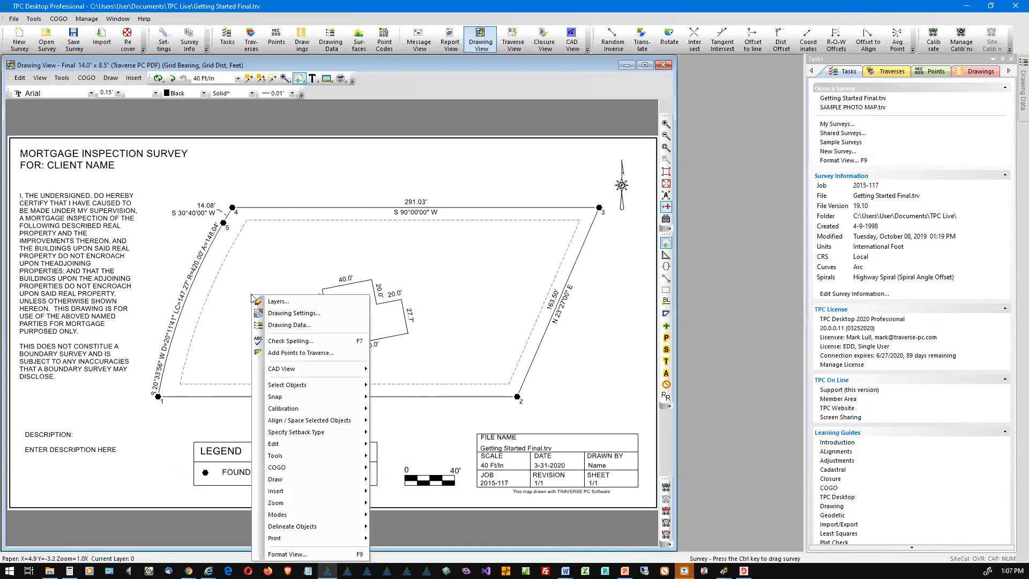
pyautogui.moveTo(305, 535)
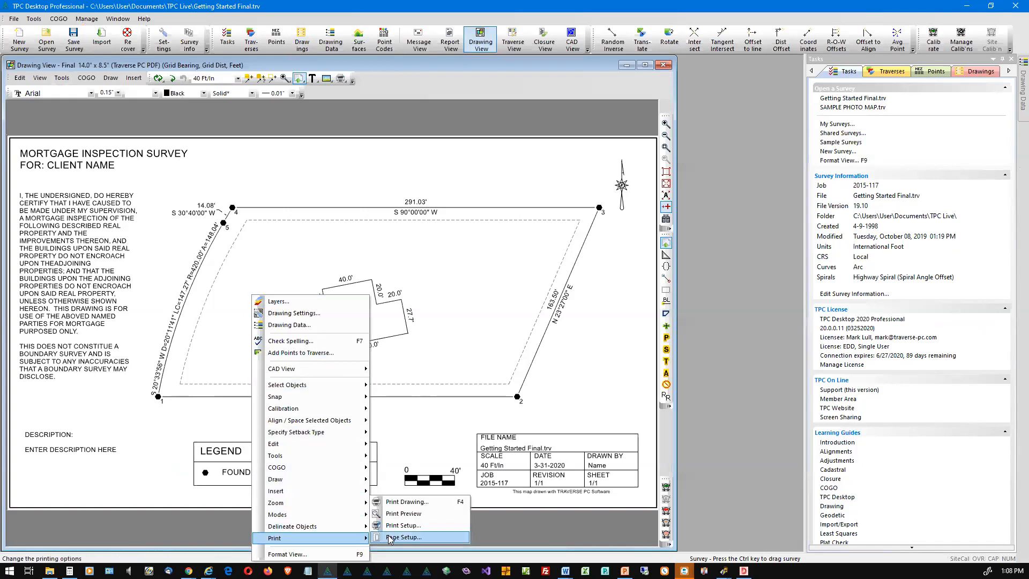
pyautogui.click(411, 515)
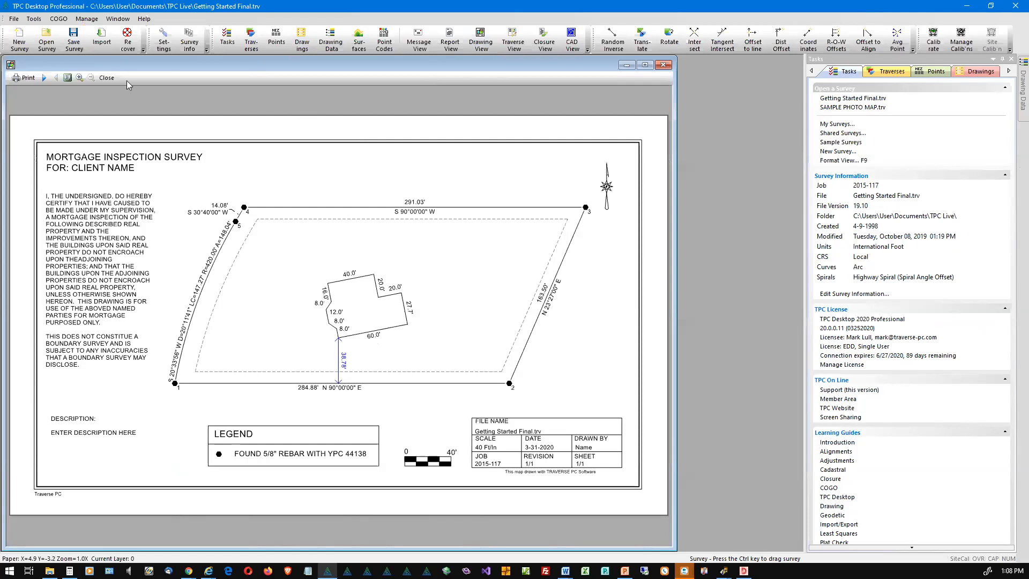
pyautogui.click(109, 79)
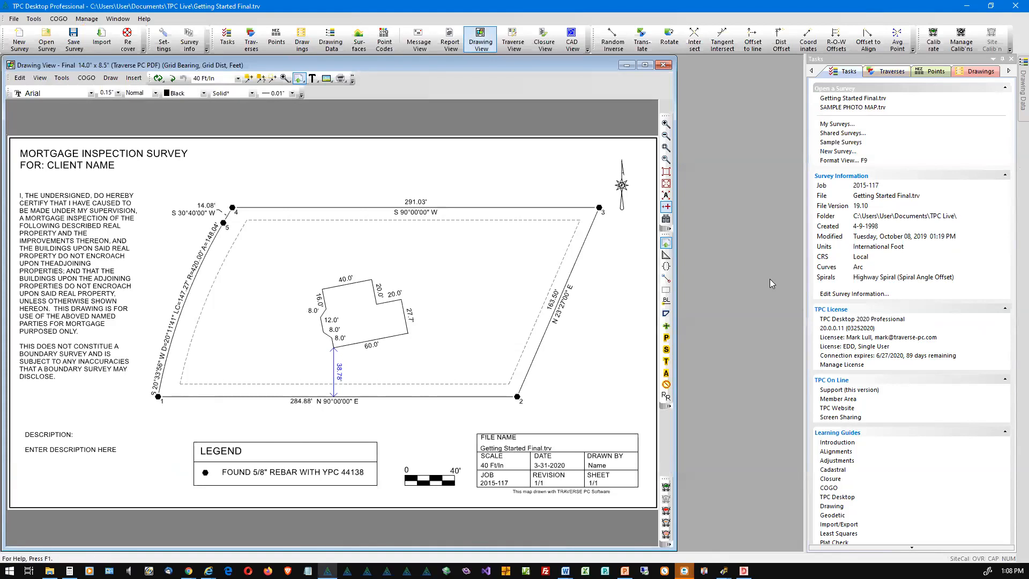
# Step: Show the Traverses manager, detach it from the manager group, and dock it along the left side of the workspace
pyautogui.hotkey('ctrl', 't')
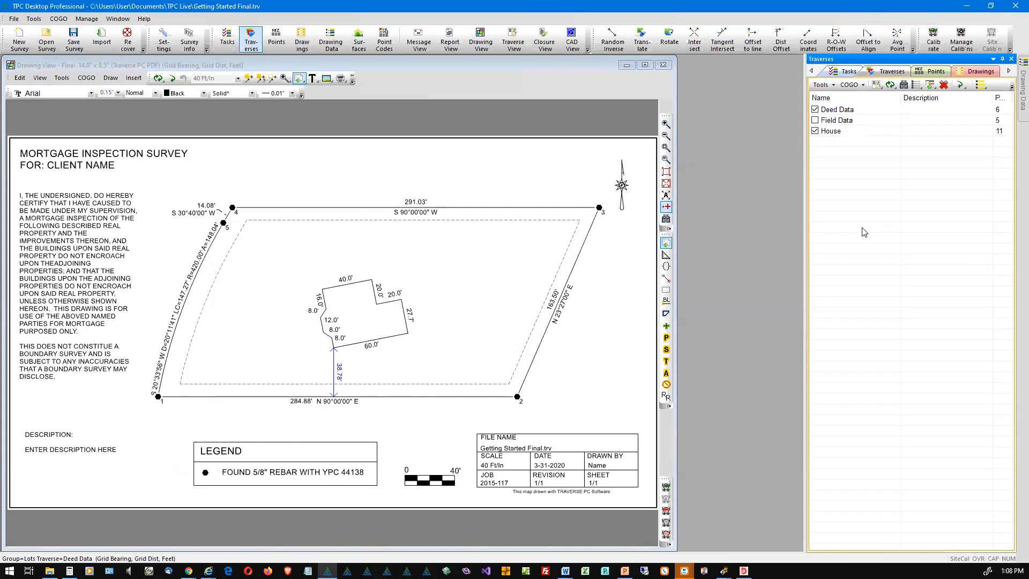
pyautogui.moveTo(890, 71); pyautogui.dragTo(176, 129)
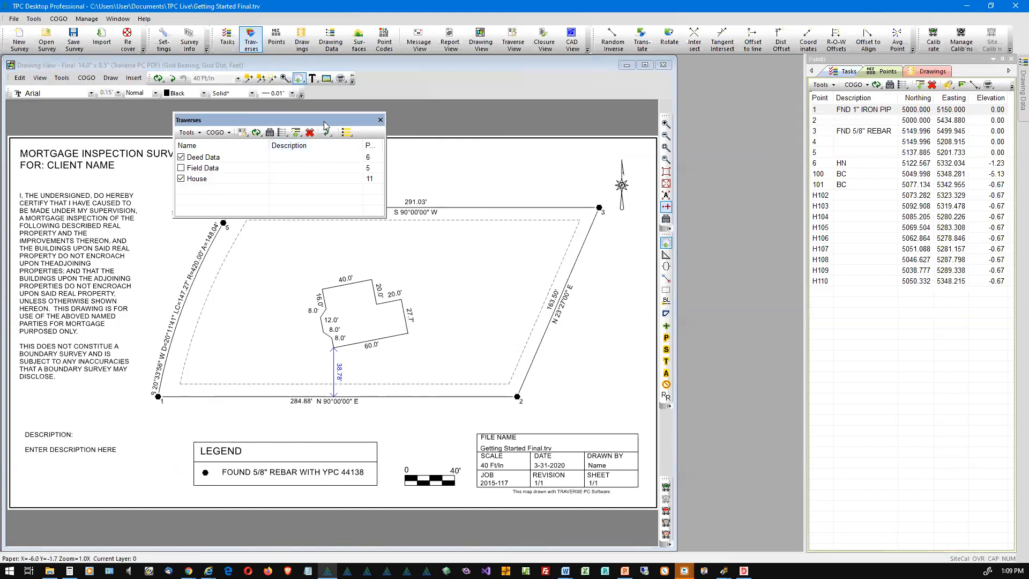
pyautogui.moveTo(325, 125)
pyautogui.mouseDown()
pyautogui.moveTo(261, 148)
pyautogui.moveTo(415, 276)
pyautogui.moveTo(8, 308)
pyautogui.moveTo(21, 310)
pyautogui.mouseUp()
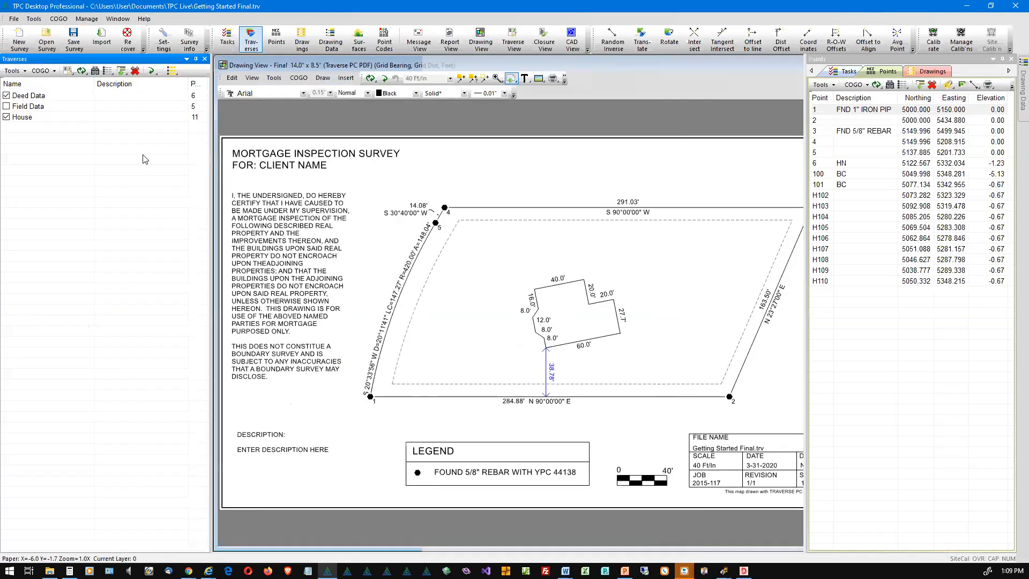
# Step: Auto-hide the docked Traverses manager and pin it open again
pyautogui.click(195, 59)
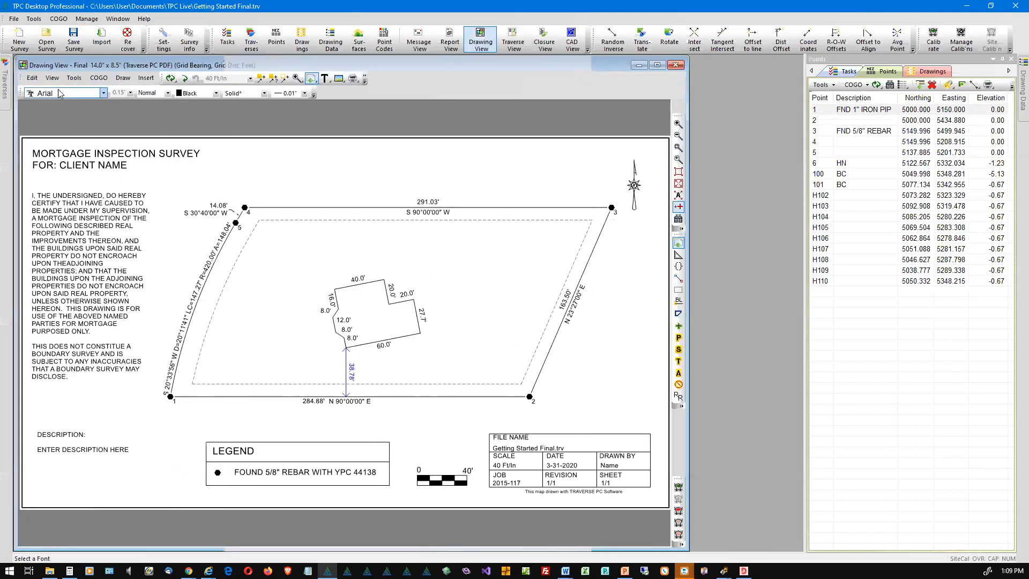
pyautogui.moveTo(4, 85)
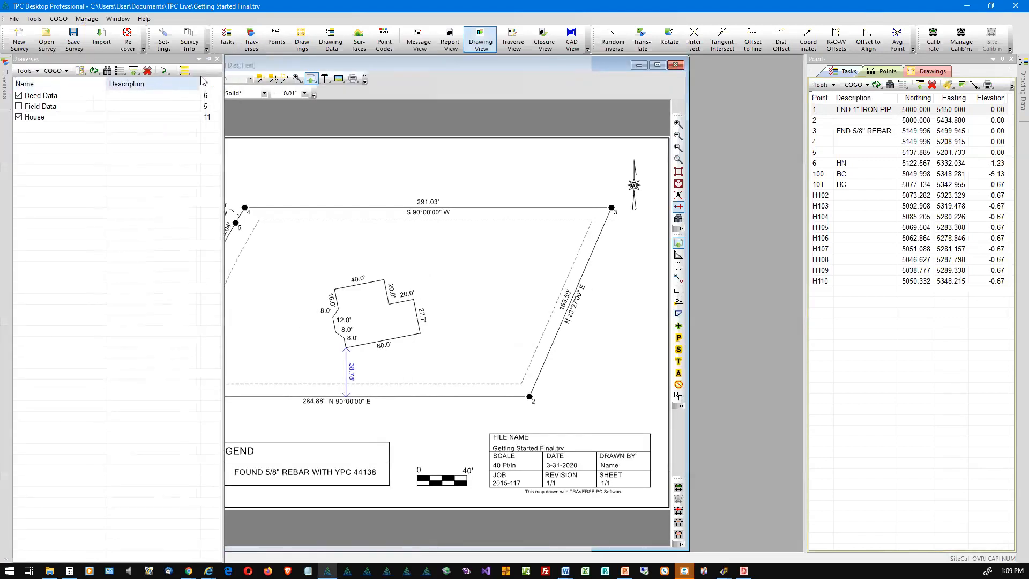
pyautogui.click(208, 59)
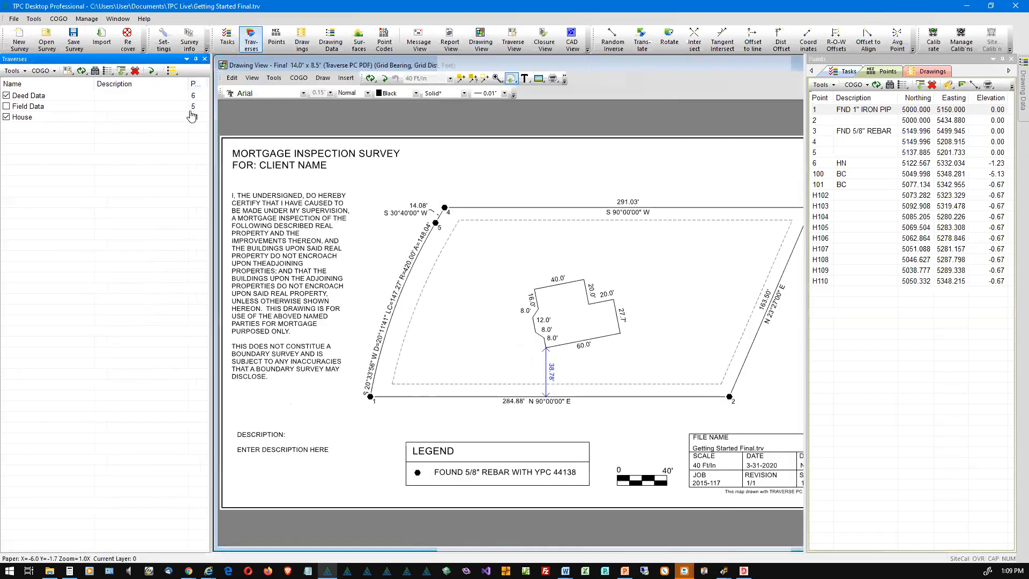
# Step: Widen the Traverses manager and append O and R to its display sequence to add the Closure type and Relative Error columns
pyautogui.moveTo(209, 119); pyautogui.dragTo(393, 139)
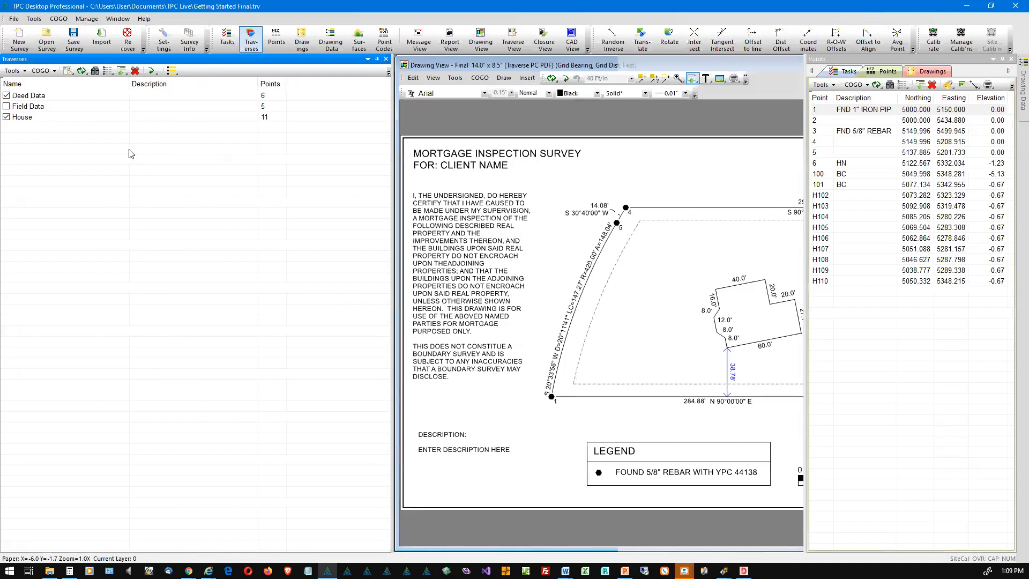
pyautogui.click(31, 98)
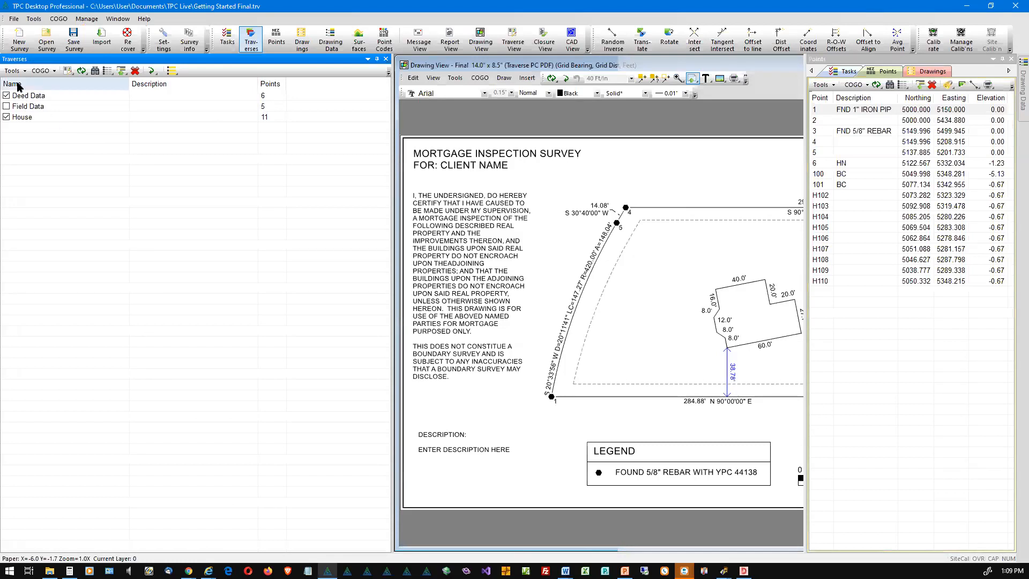
pyautogui.click(13, 71)
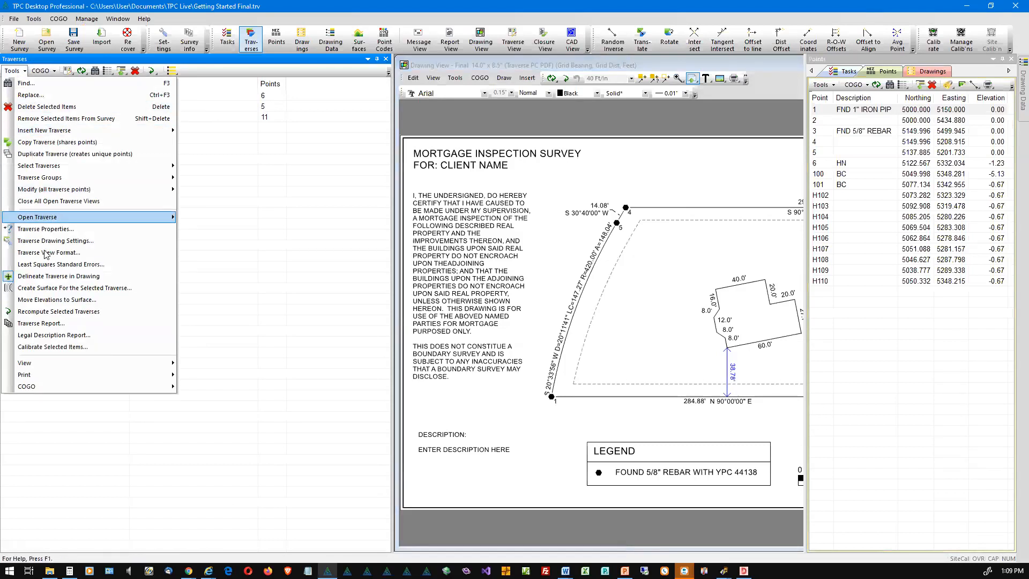
pyautogui.moveTo(57, 366)
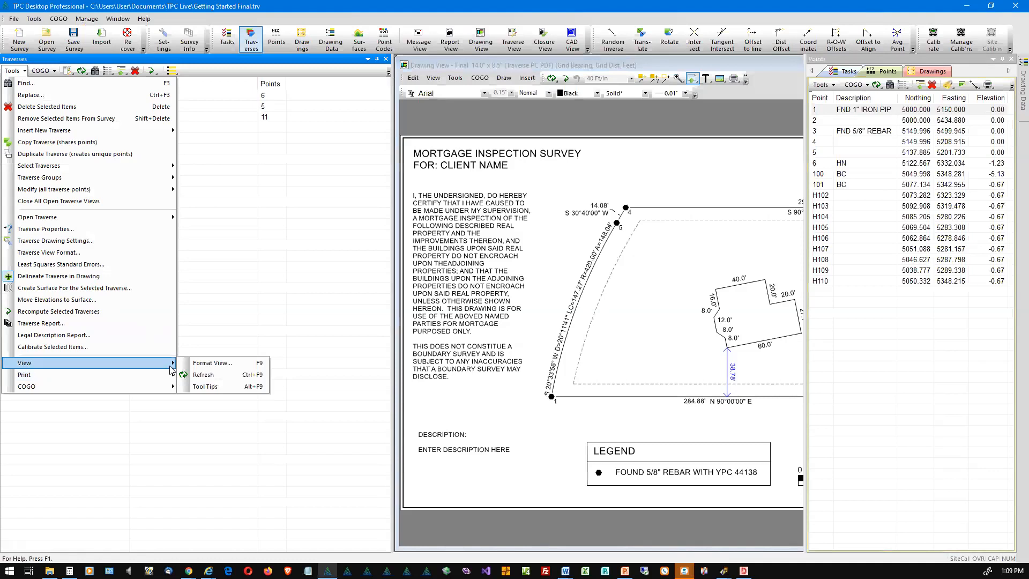
pyautogui.click(200, 364)
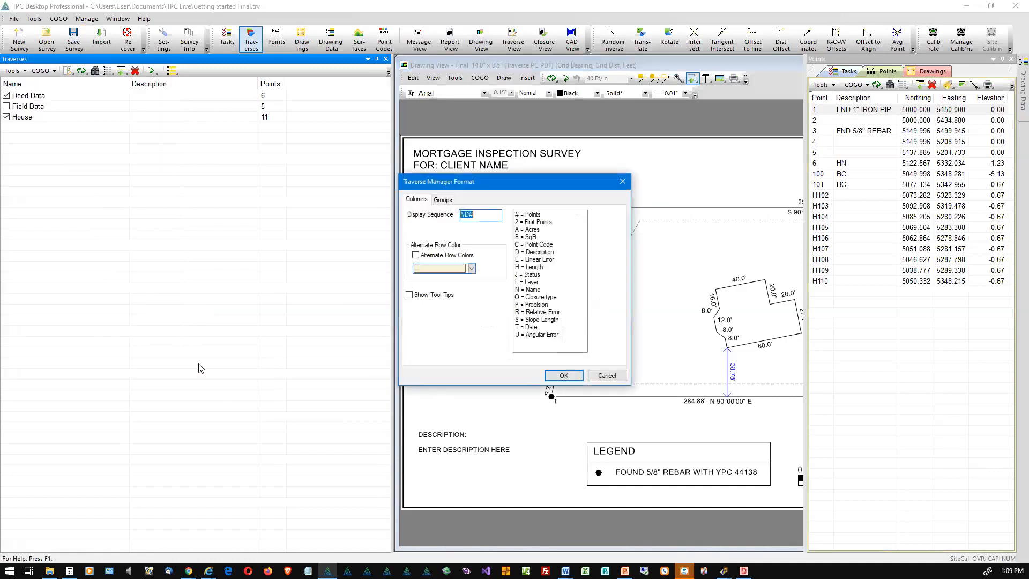
pyautogui.click(485, 216)
pyautogui.write('O')
pyautogui.write('R')
pyautogui.click(564, 376)
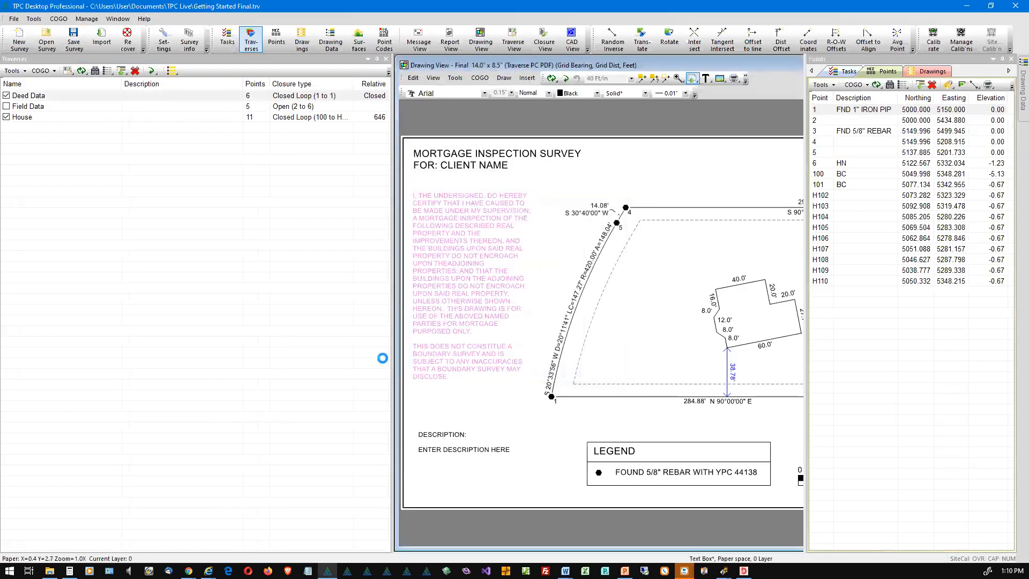
# Step: Widen the Traverses manager further to fit its closure columns, check the Deed Data row, and auto-hide the manager
pyautogui.moveTo(393, 348); pyautogui.dragTo(452, 354)
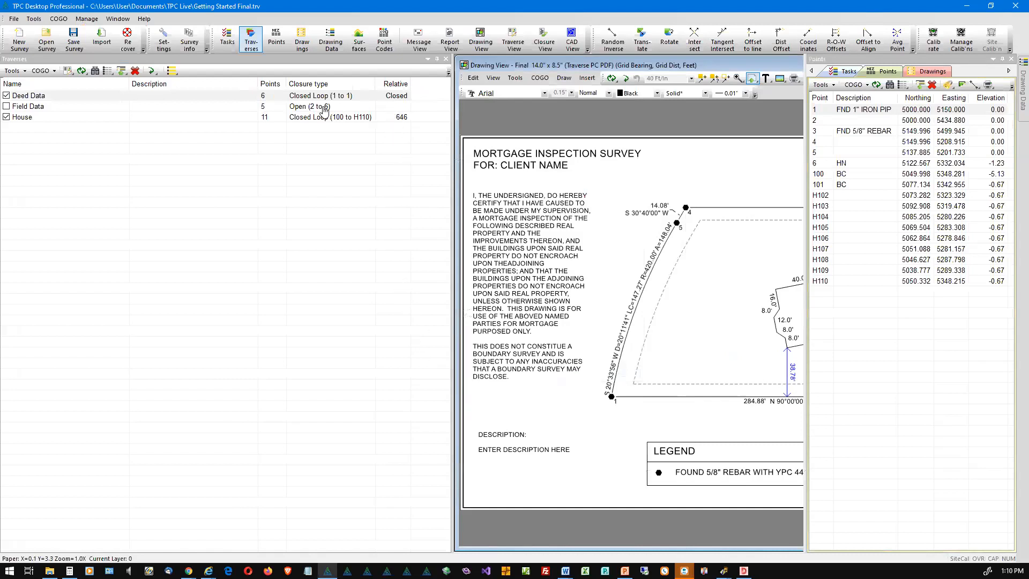
pyautogui.click(347, 96)
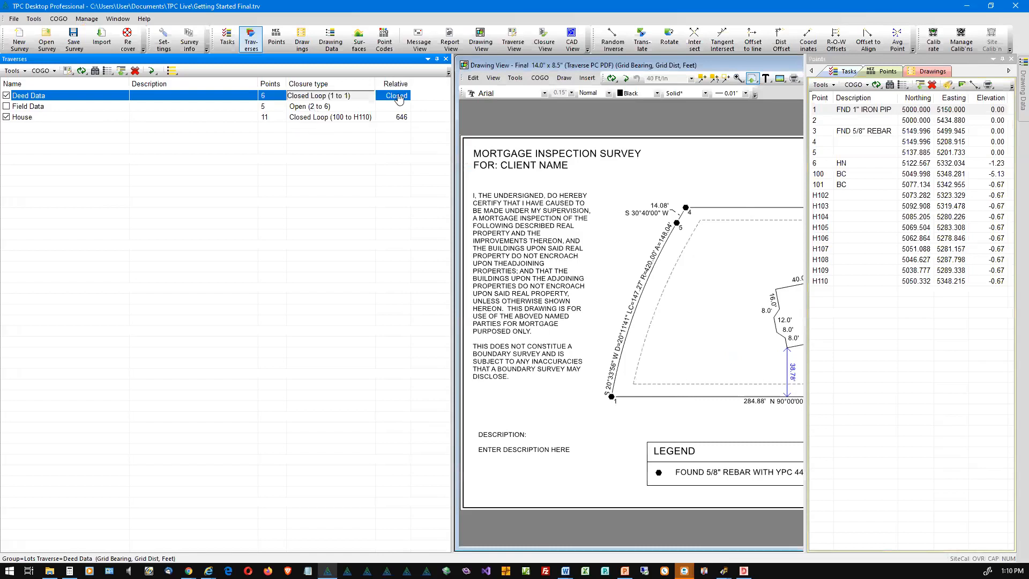
pyautogui.click(438, 60)
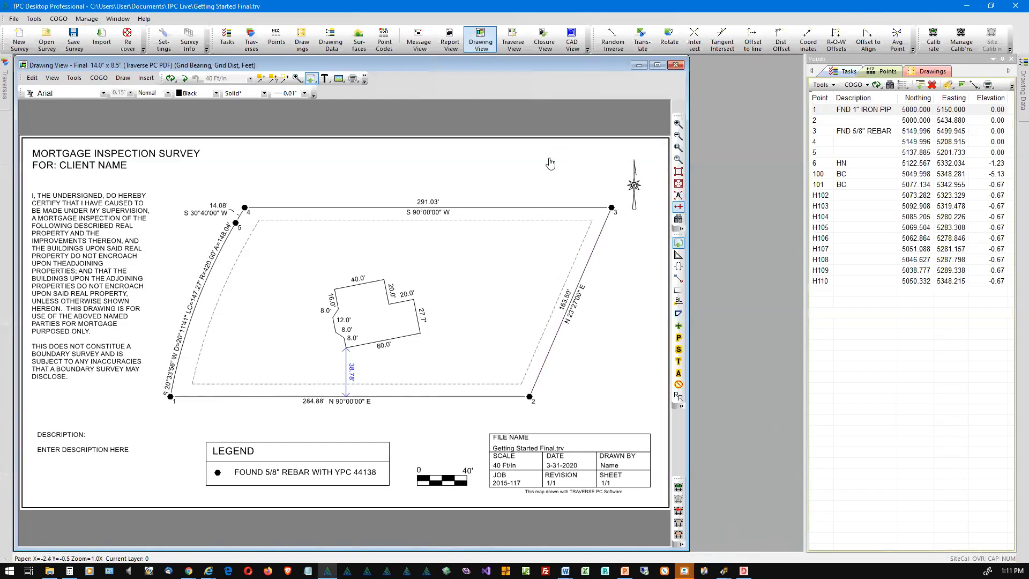
# Step: Move the Intersection COGO dialog over the drawing's title text, close it, and reopen it to check its remembered position before closing it again
pyautogui.click(694, 47)
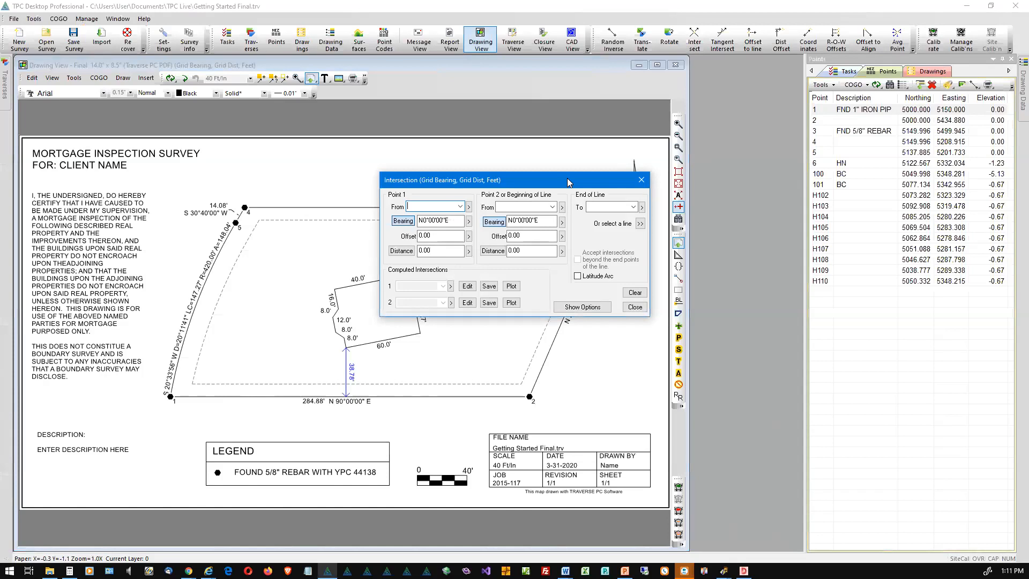
pyautogui.moveTo(568, 178); pyautogui.dragTo(224, 115)
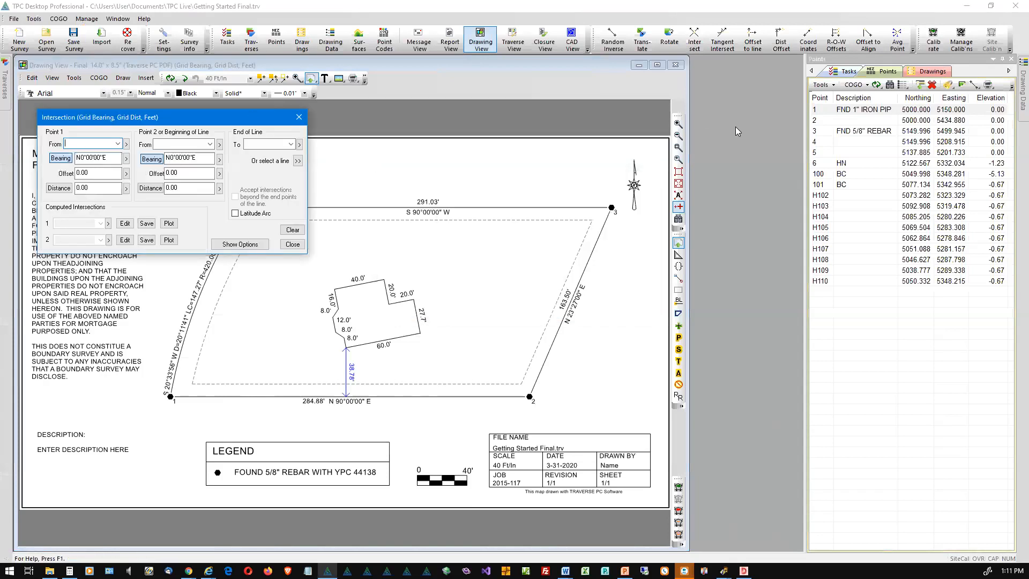
pyautogui.click(296, 117)
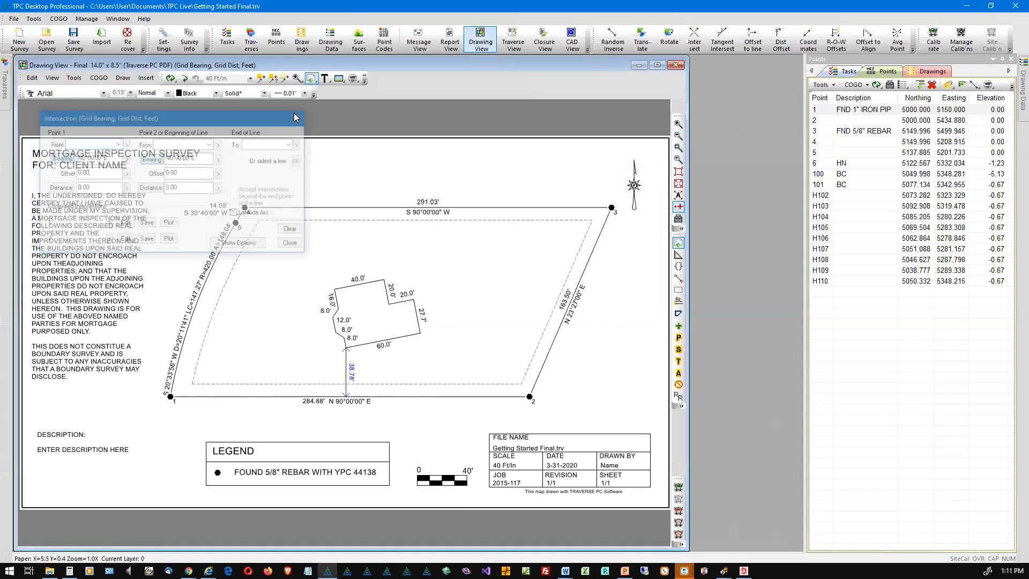
pyautogui.click(694, 38)
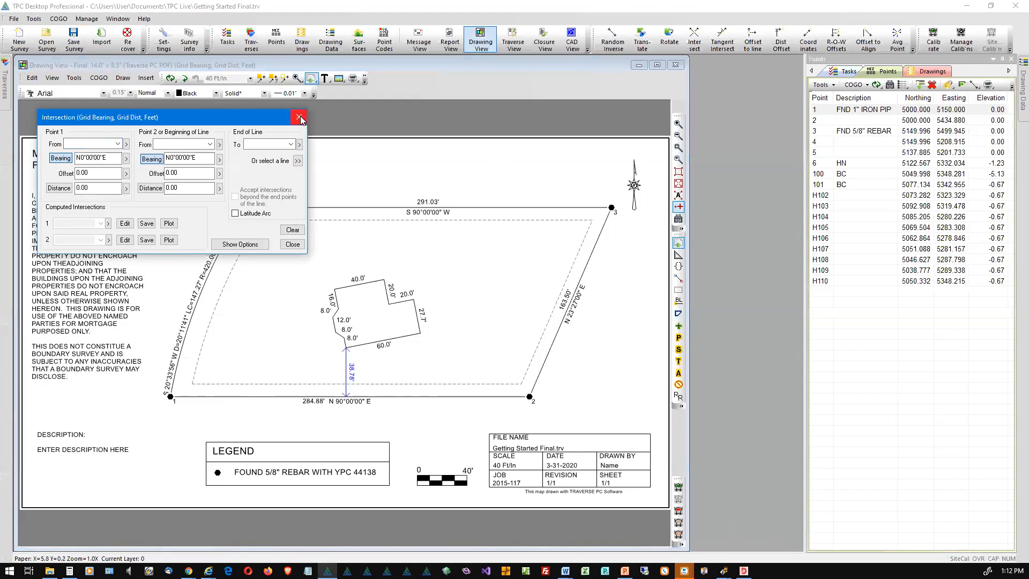
pyautogui.click(299, 117)
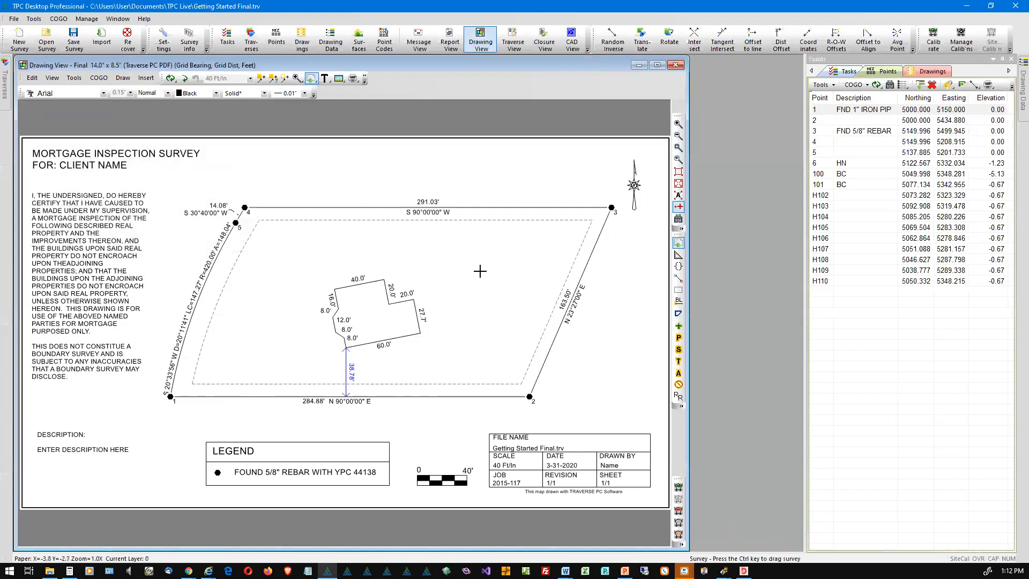
# Step: Set the height of the drawing's north arrow block to 1.5 in
pyautogui.rightClick(634, 185)
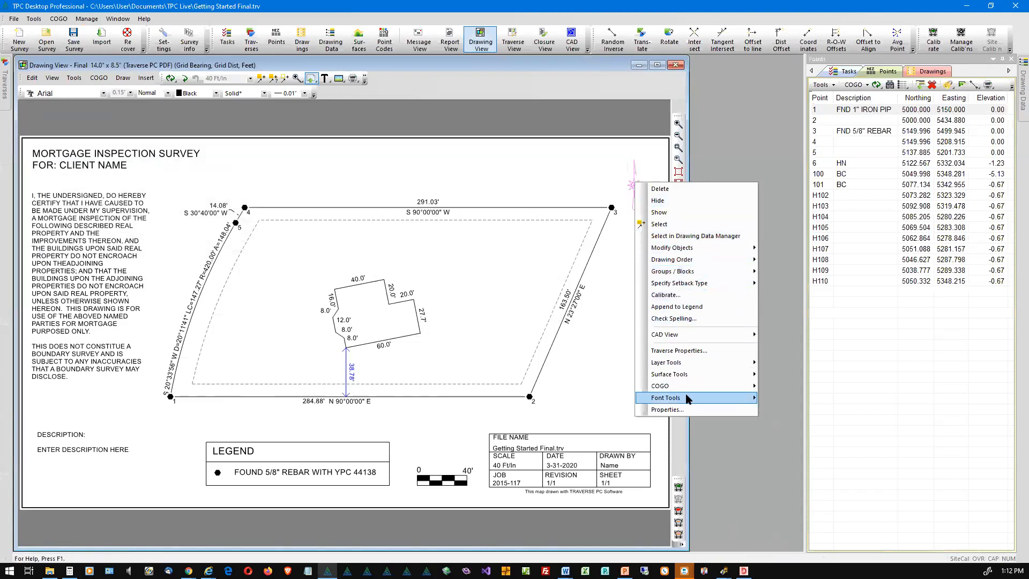
pyautogui.click(685, 409)
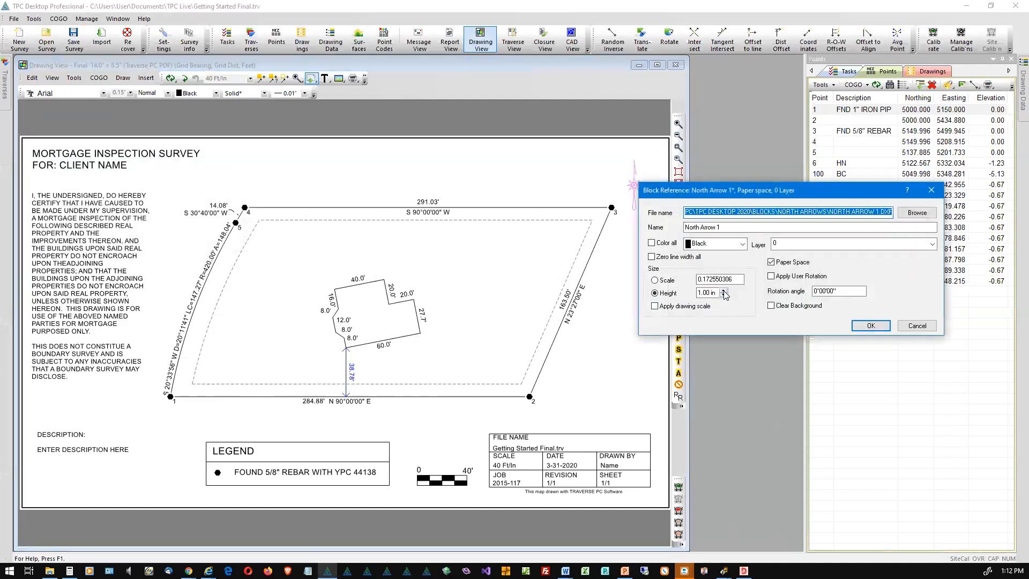
pyautogui.moveTo(717, 293); pyautogui.dragTo(696, 293)
pyautogui.click(653, 293)
pyautogui.write('1.5')
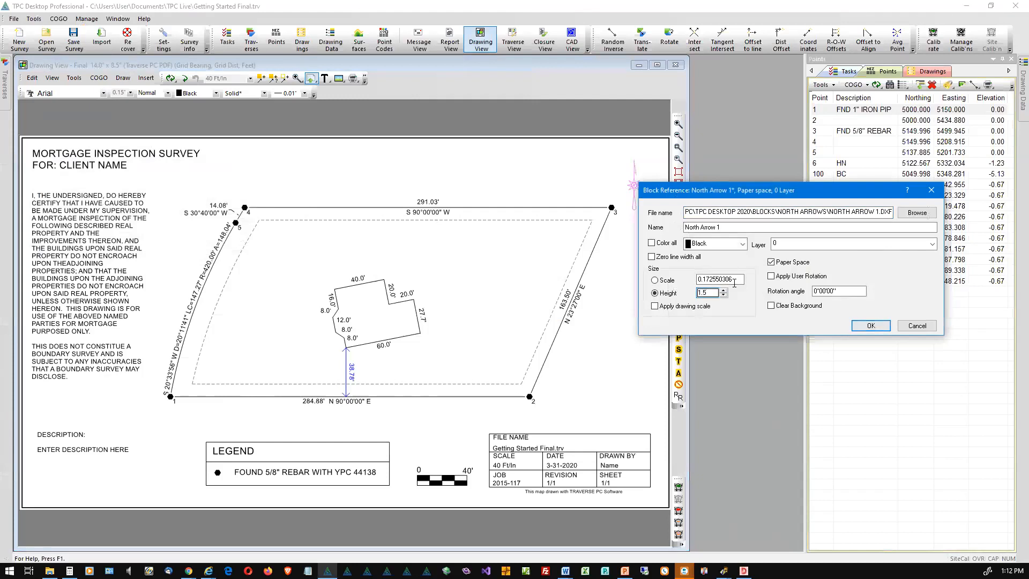
pyautogui.press('Return')
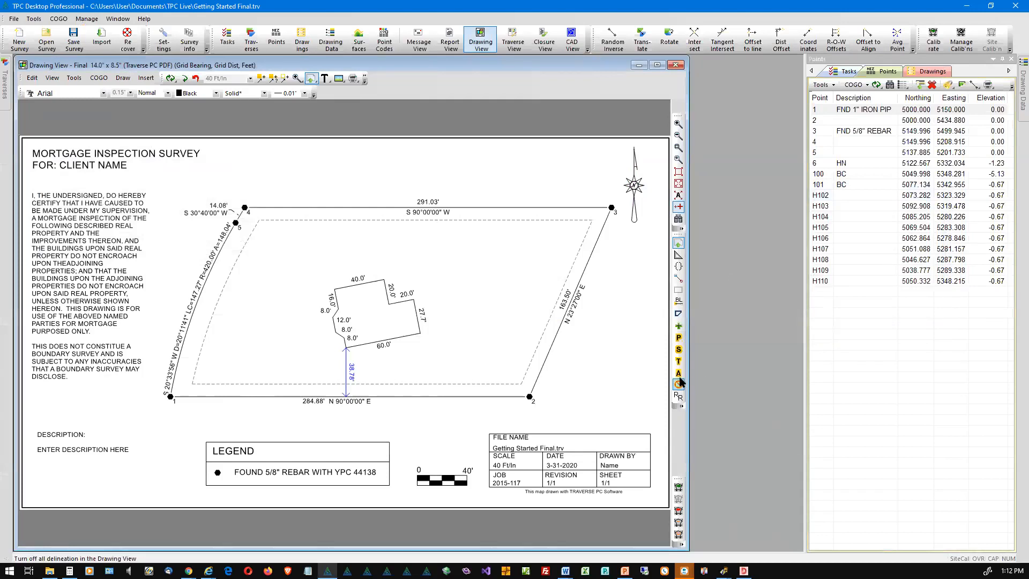
pyautogui.rightClick(490, 299)
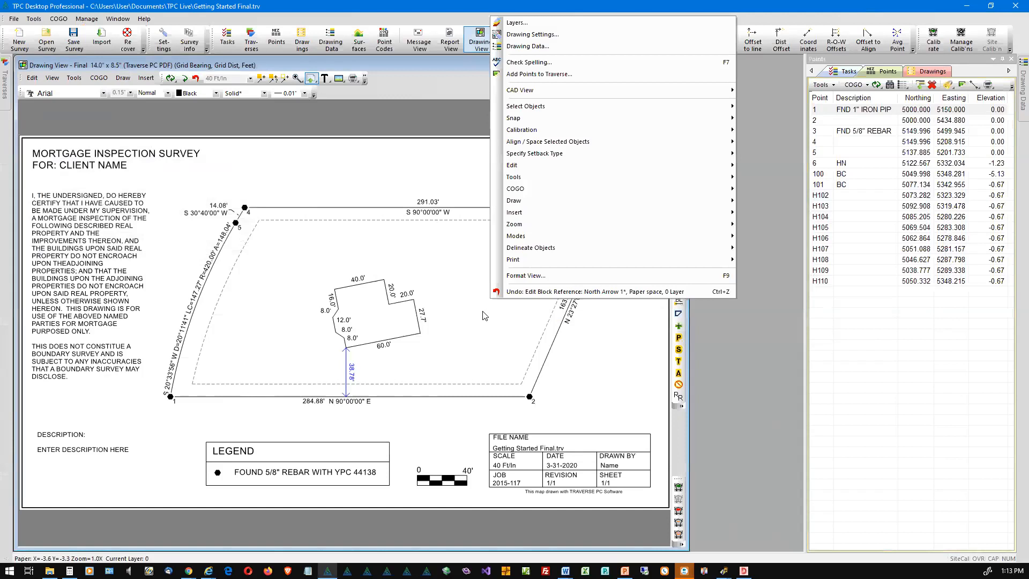
pyautogui.click(471, 320)
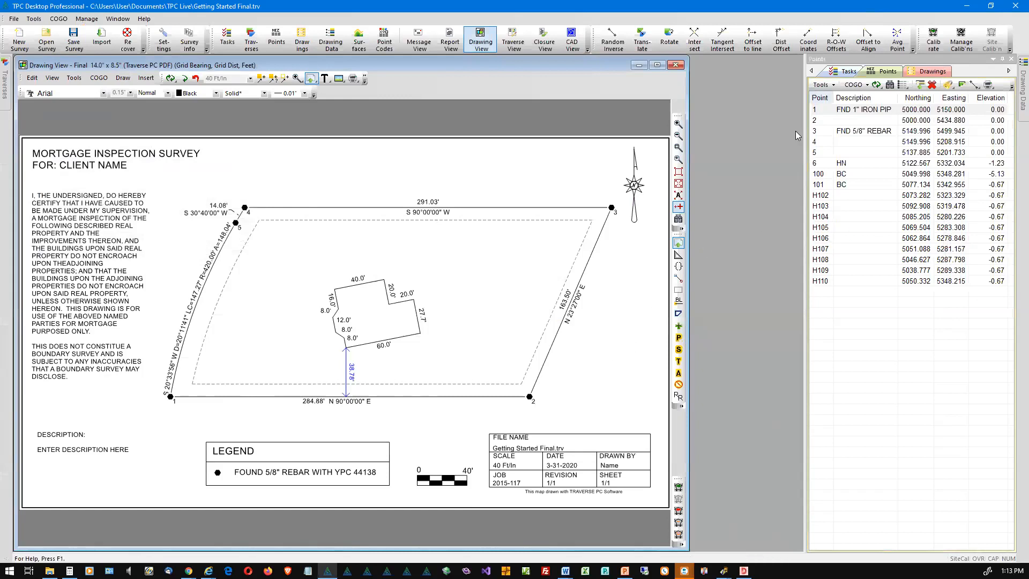
# Step: Start a new survey from the Tasks manager without saving the changes to the current survey
pyautogui.click(843, 72)
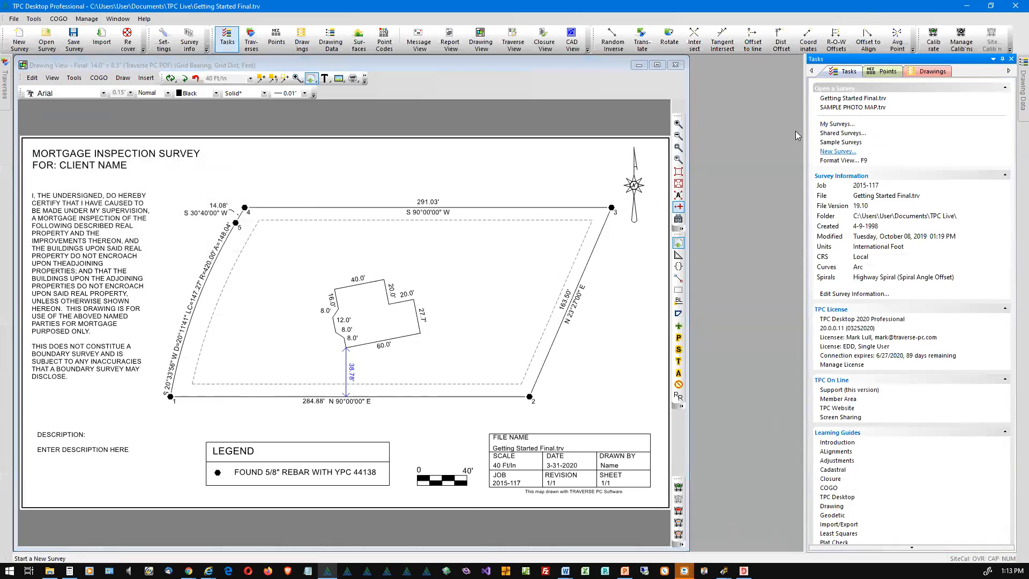
pyautogui.click(838, 152)
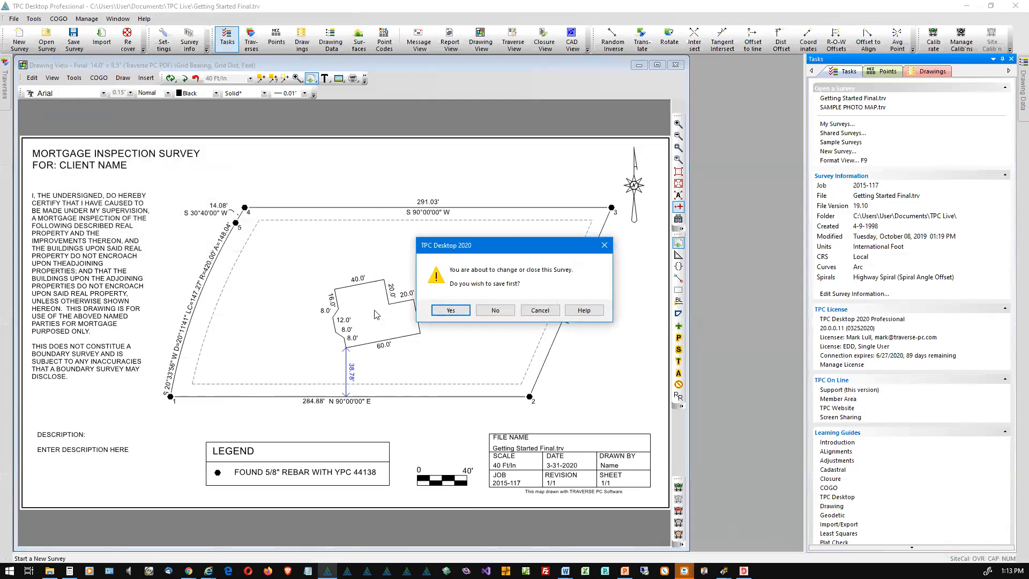
pyautogui.click(502, 313)
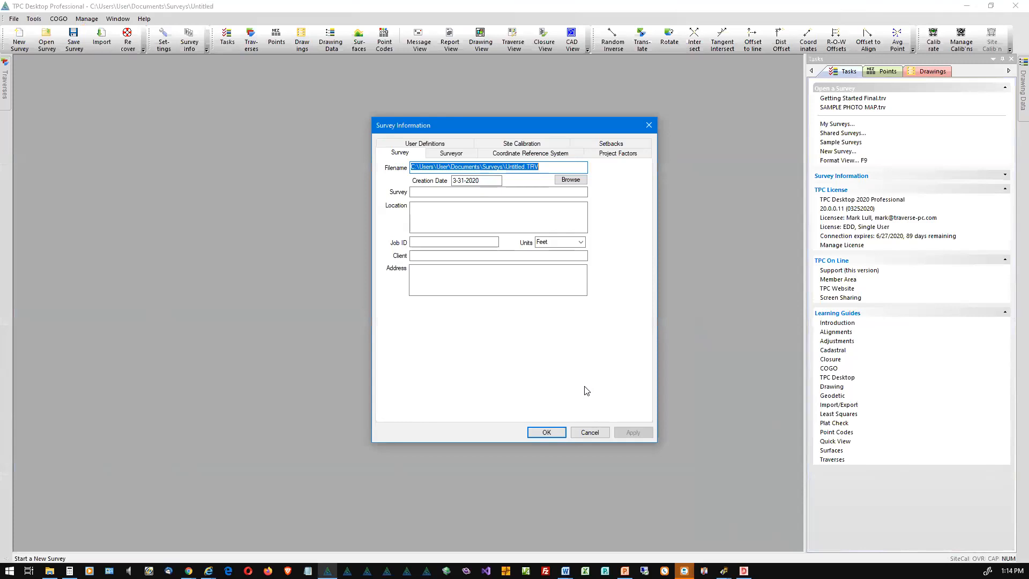
# Step: Name the new survey file Live Demo and review the available units, keeping Feet
pyautogui.write('Live')
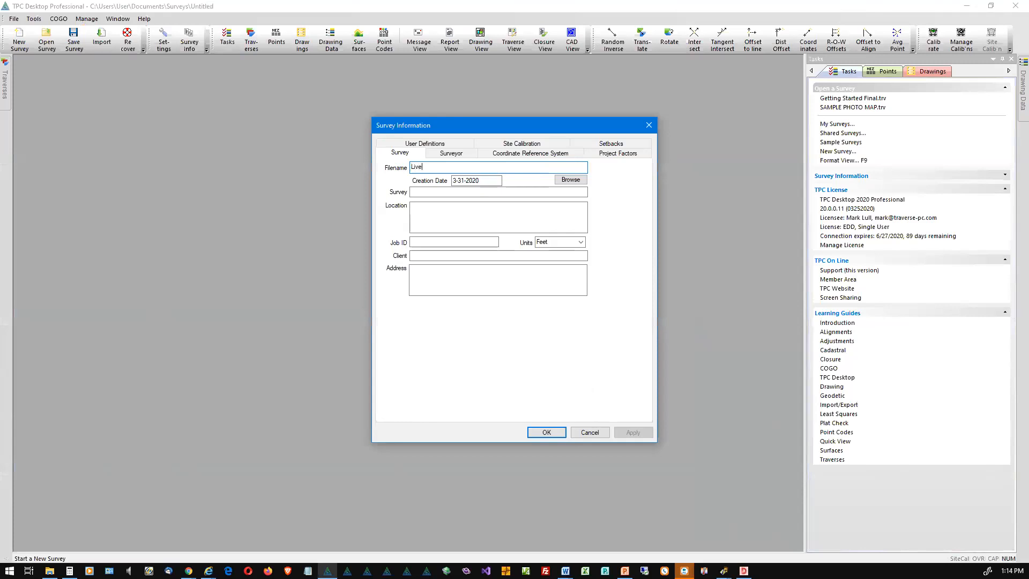
pyautogui.write(' Debo')
pyautogui.press('BackSpace')
pyautogui.press('BackSpace')
pyautogui.press('Tab')
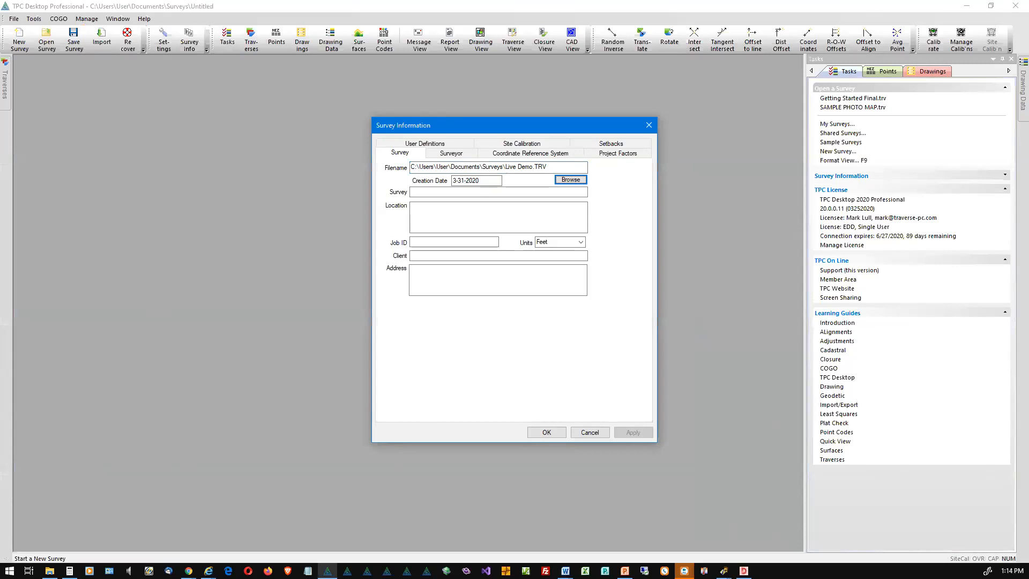
pyautogui.click(582, 242)
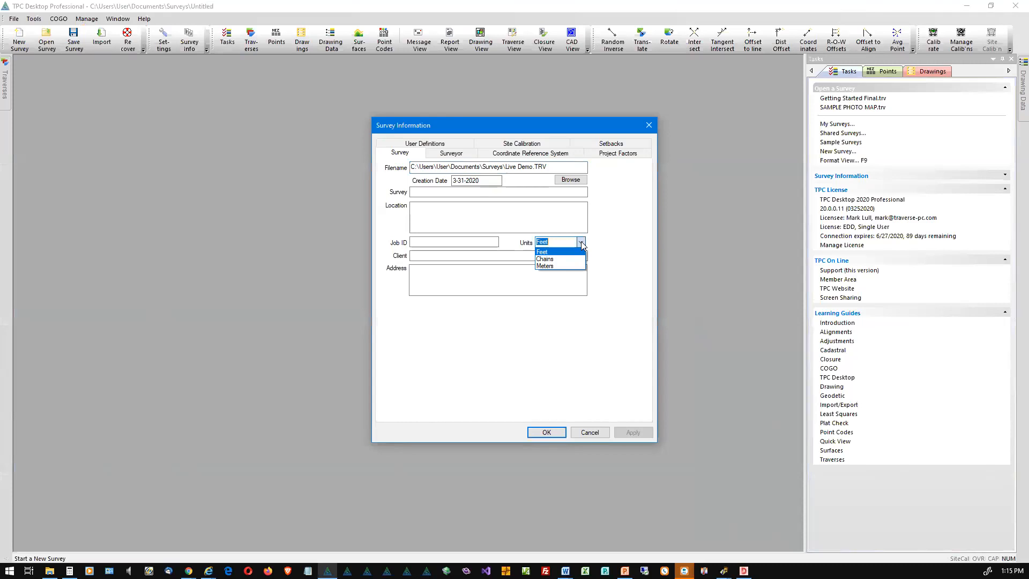
pyautogui.click(616, 241)
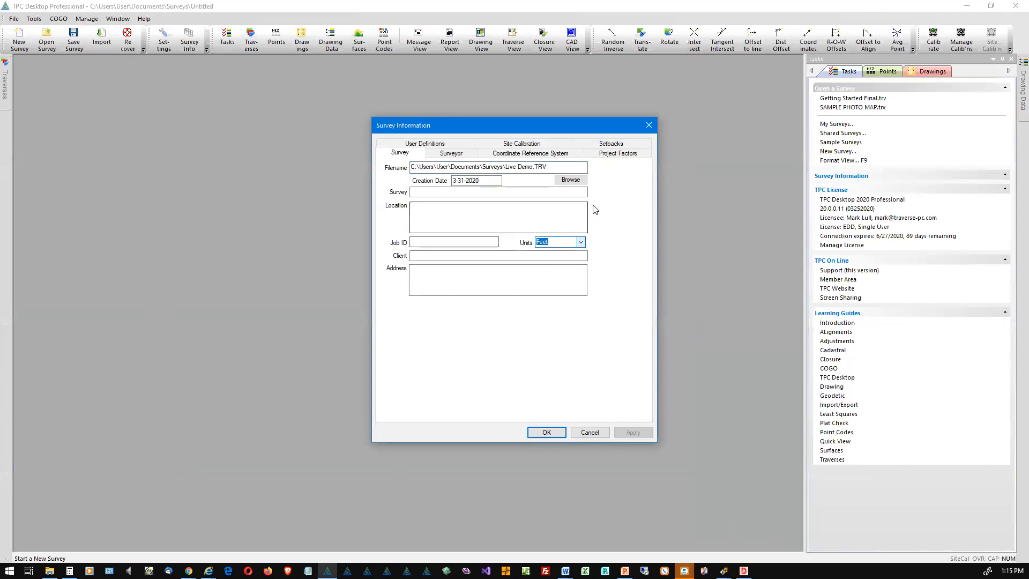
# Step: Load NAD 83 (2011).crs from the TPC Desktop 2020 CoordinateReferenceSystems folder as the new survey's coordinate reference system
pyautogui.click(547, 155)
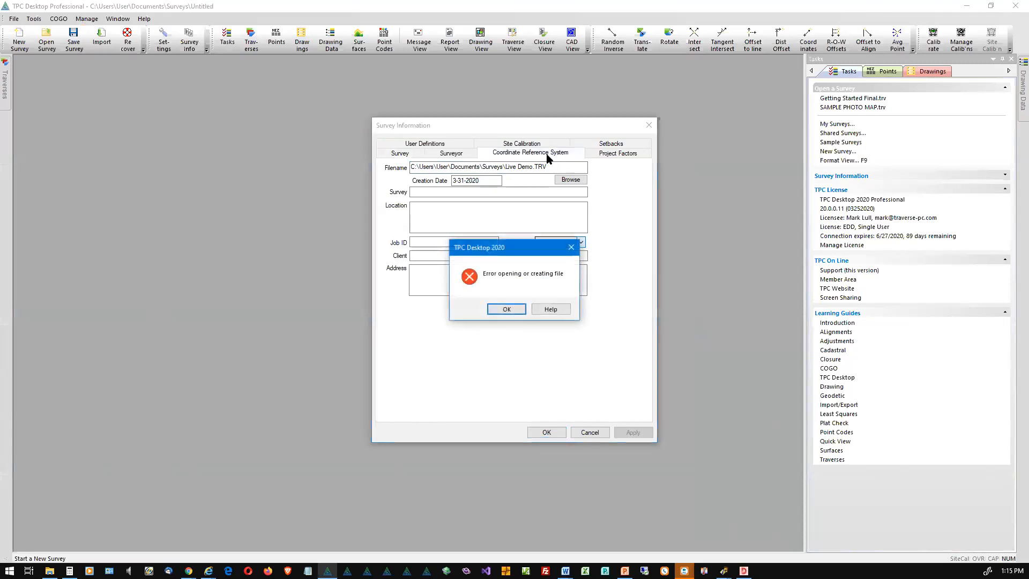
pyautogui.click(507, 309)
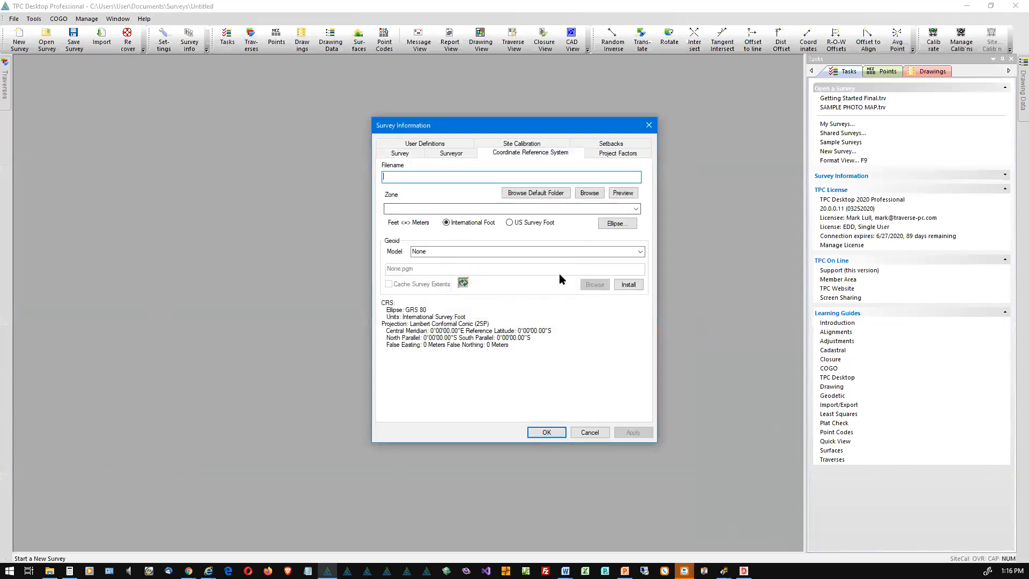
pyautogui.click(590, 193)
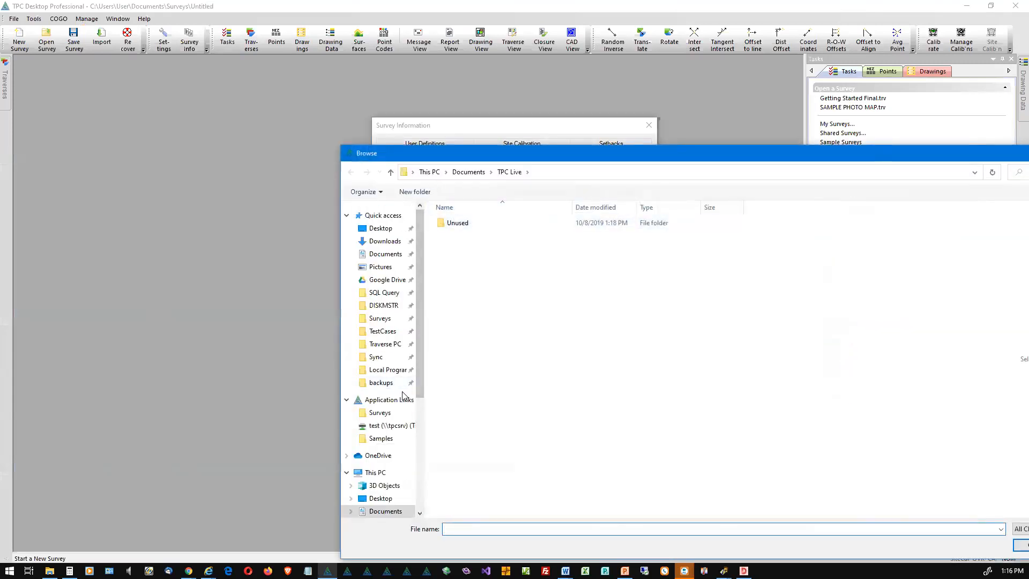
pyautogui.click(381, 344)
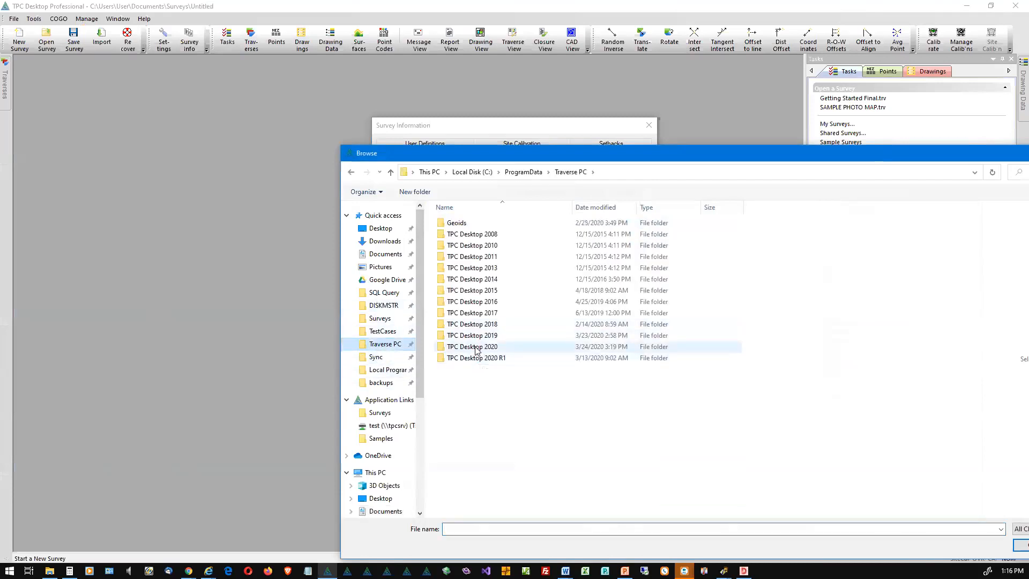
pyautogui.doubleClick(455, 224)
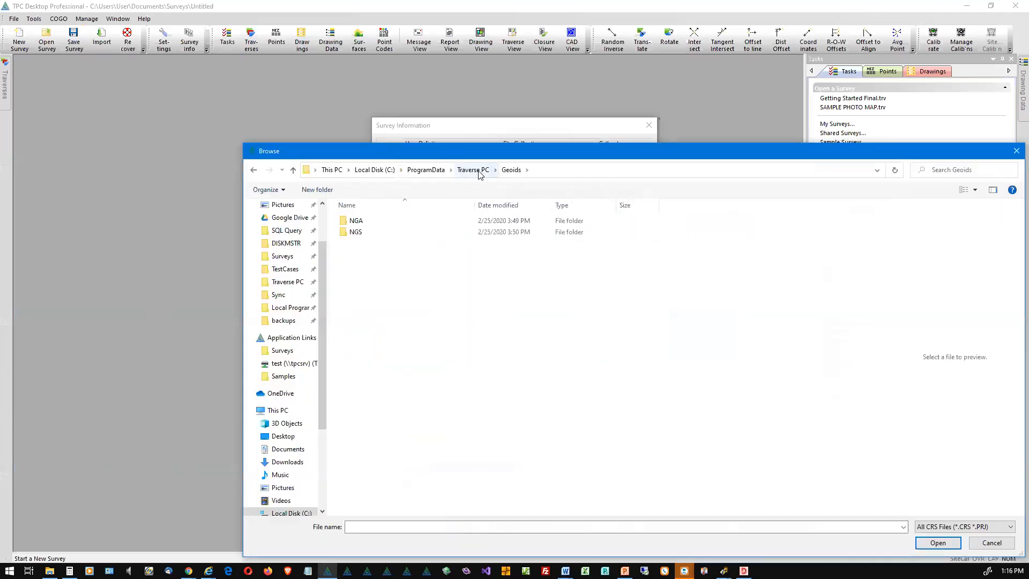
pyautogui.click(479, 171)
pyautogui.doubleClick(396, 344)
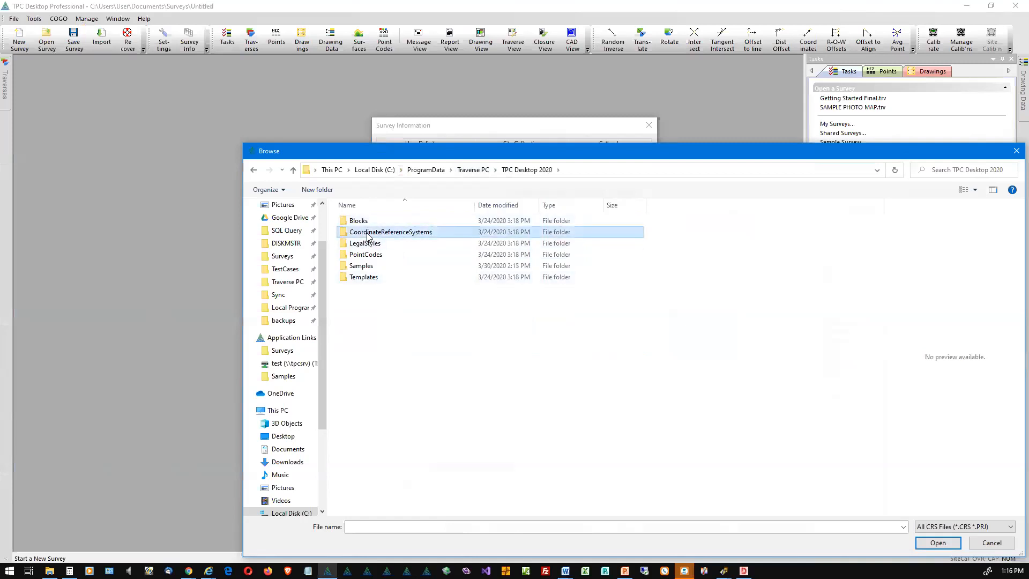
pyautogui.doubleClick(367, 233)
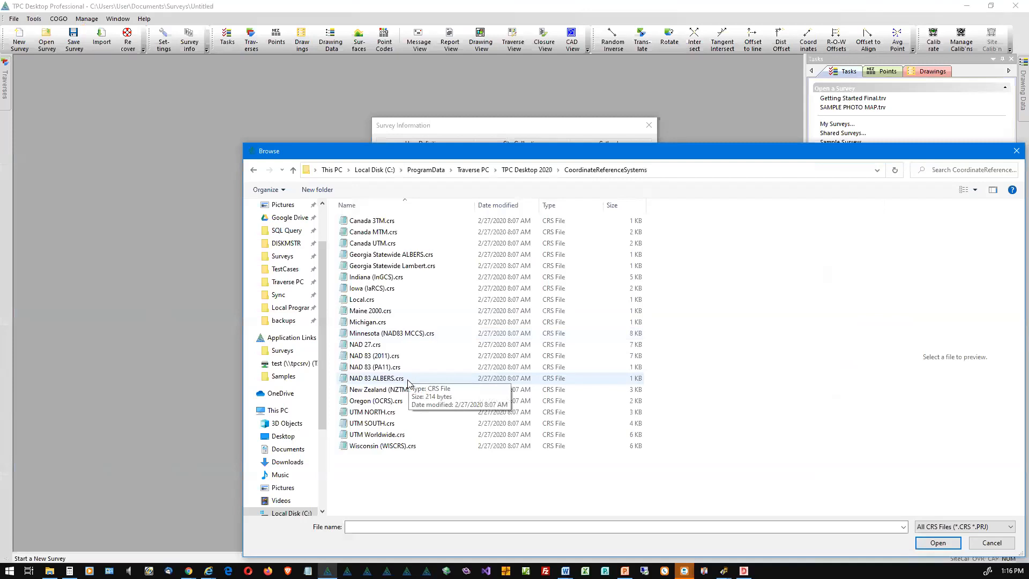
pyautogui.doubleClick(375, 356)
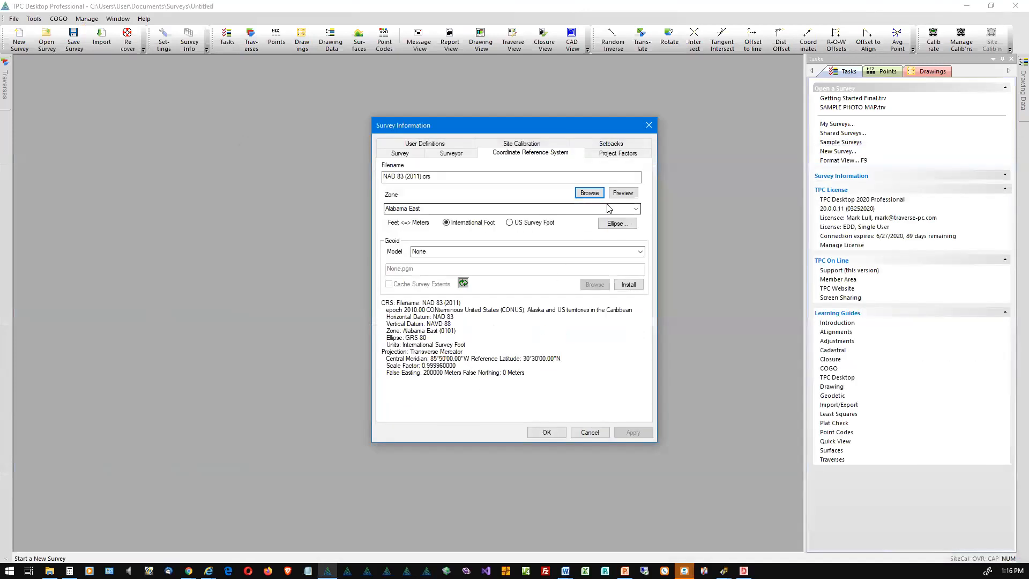
# Step: Set the coordinate reference system's zone to Oregon North
pyautogui.click(636, 209)
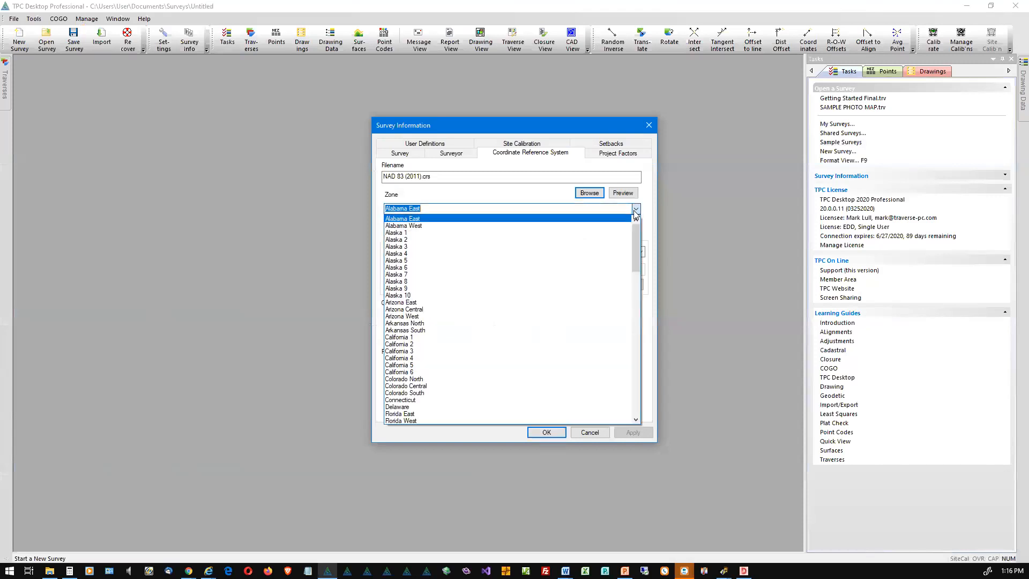
pyautogui.scroll(-6, 536, 296)
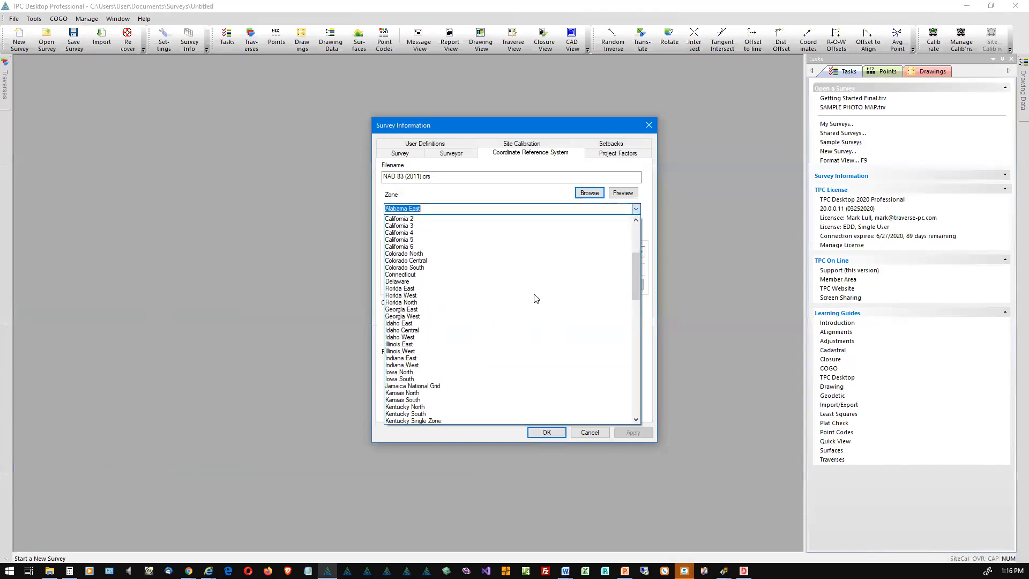
pyautogui.write('o')
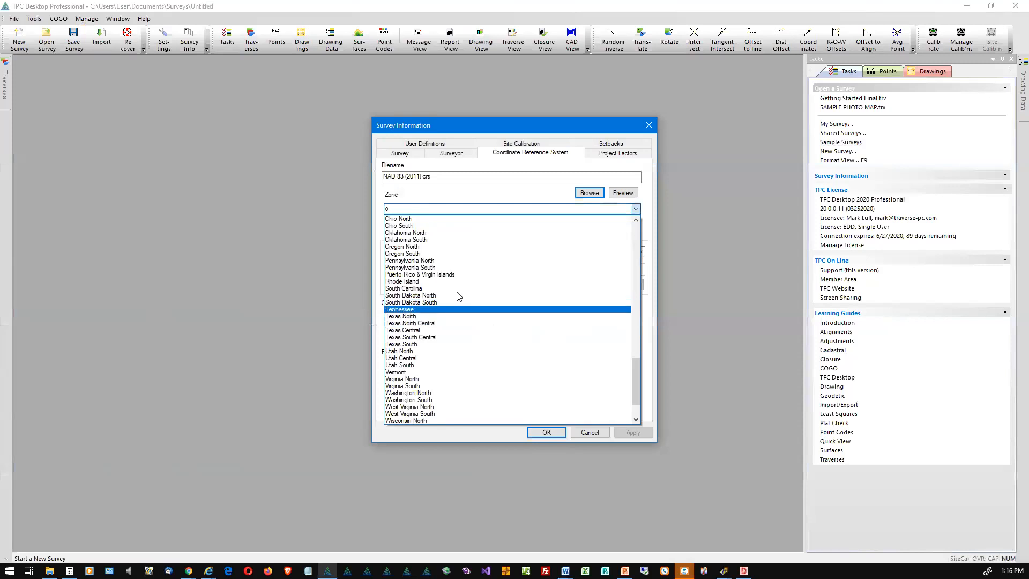
pyautogui.click(425, 248)
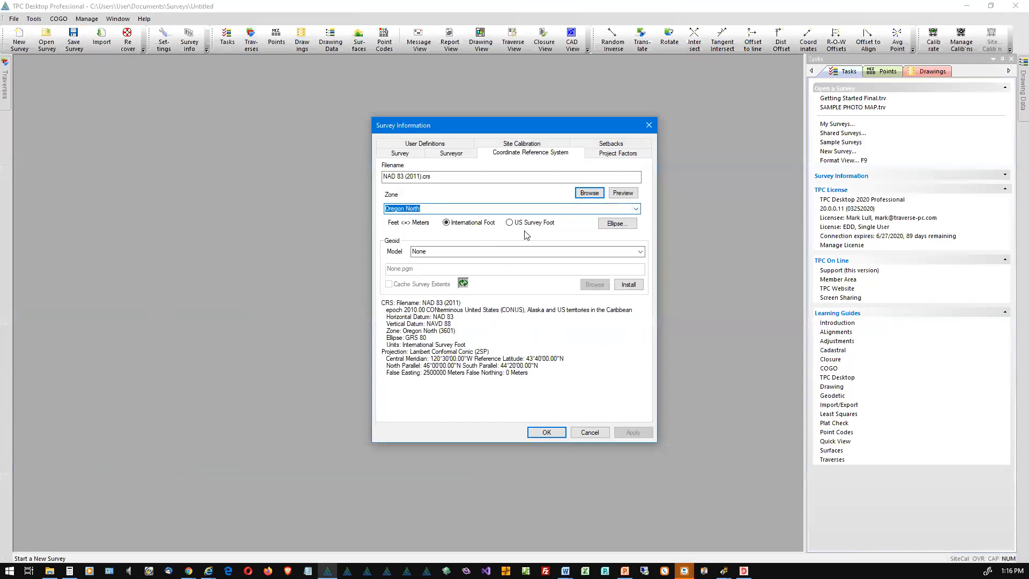
# Step: Review the survey's project factors, create the survey with the entered information, and dismiss the New Survey Hints
pyautogui.click(625, 154)
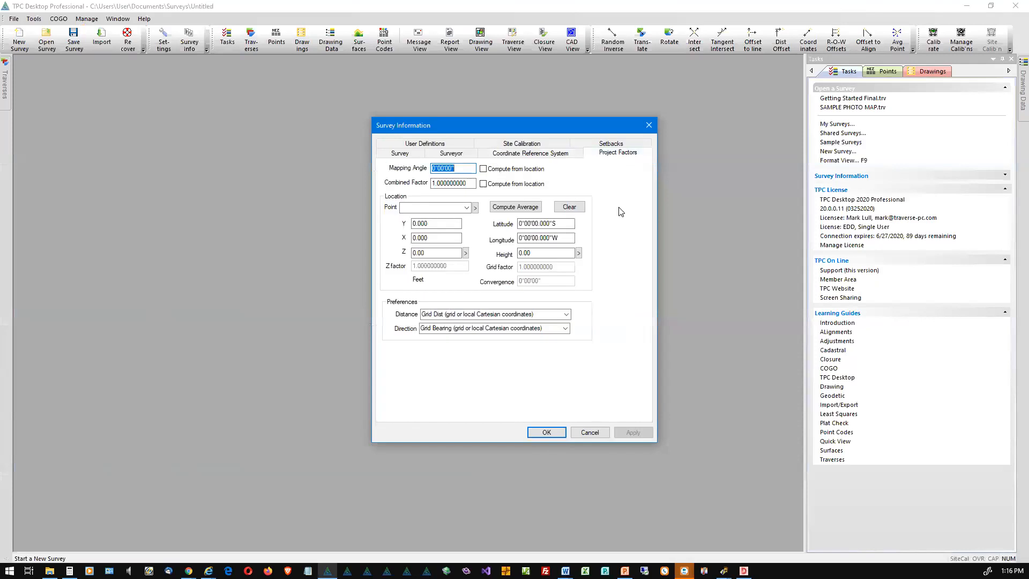
pyautogui.click(554, 436)
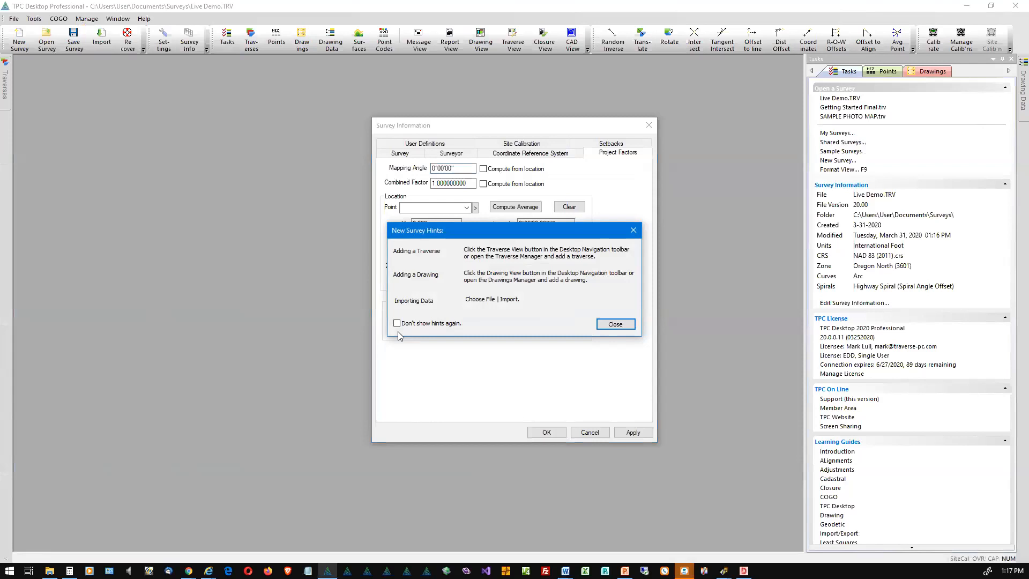
pyautogui.click(611, 323)
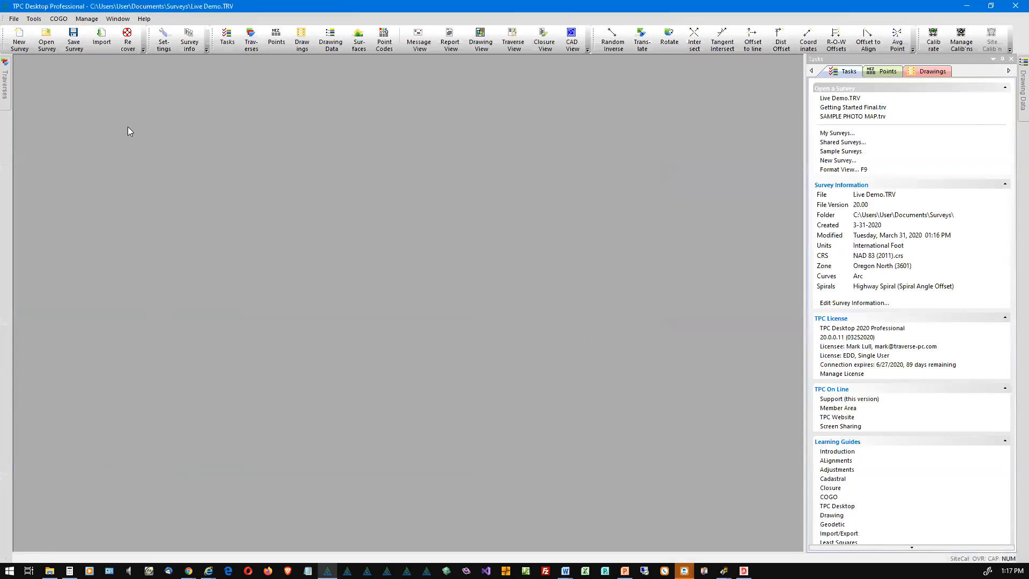
# Step: Reopen the survey's information dialog and bring up its help topic
pyautogui.click(191, 59)
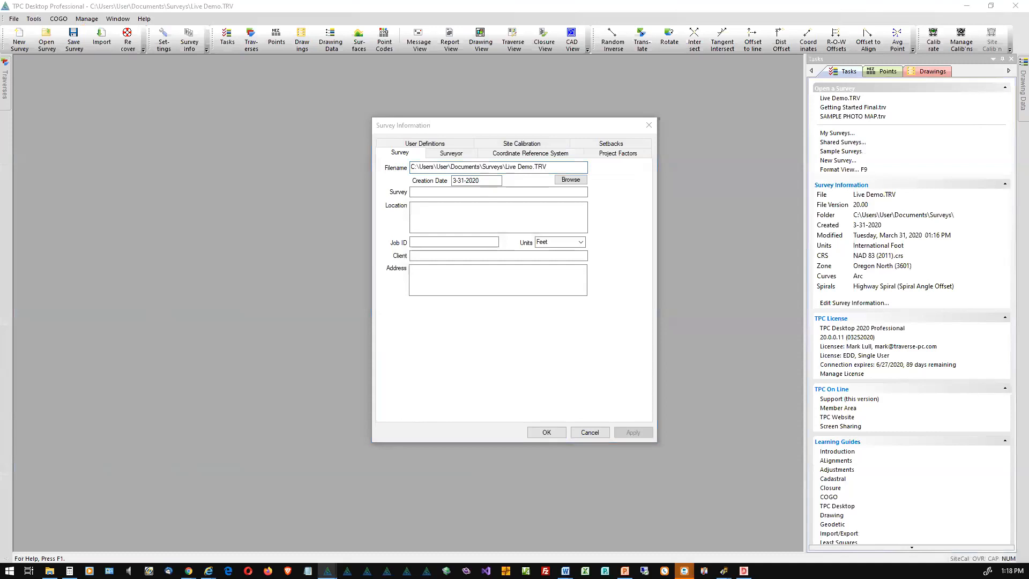
pyautogui.press('F1')
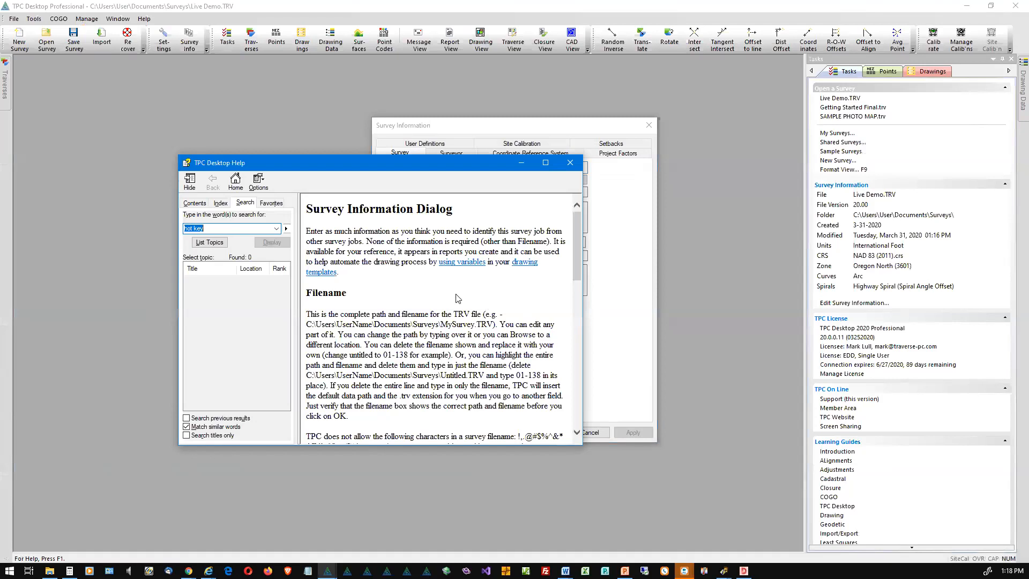
# Step: Read the Survey Information Dialog and Using Variables help topics, then close the help and the survey information dialog
pyautogui.scroll(-6, 453, 297)
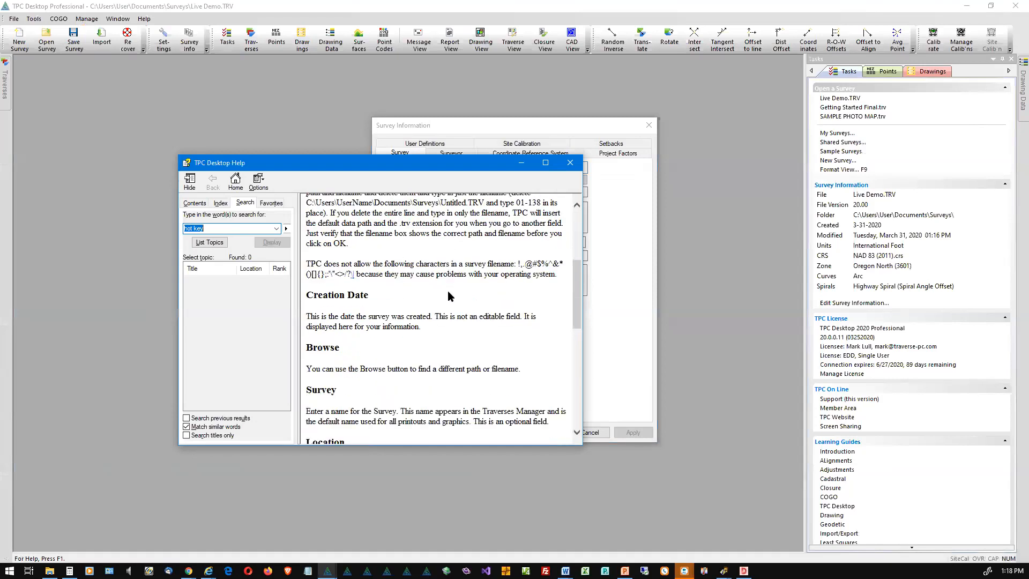
pyautogui.scroll(-6, 449, 292)
pyautogui.scroll(-7, 449, 293)
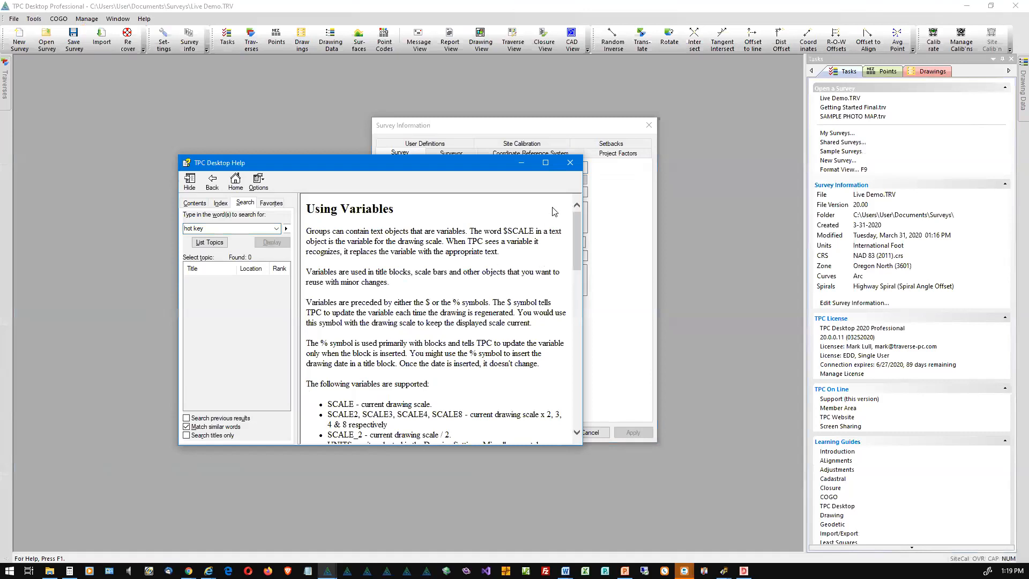
pyautogui.click(570, 164)
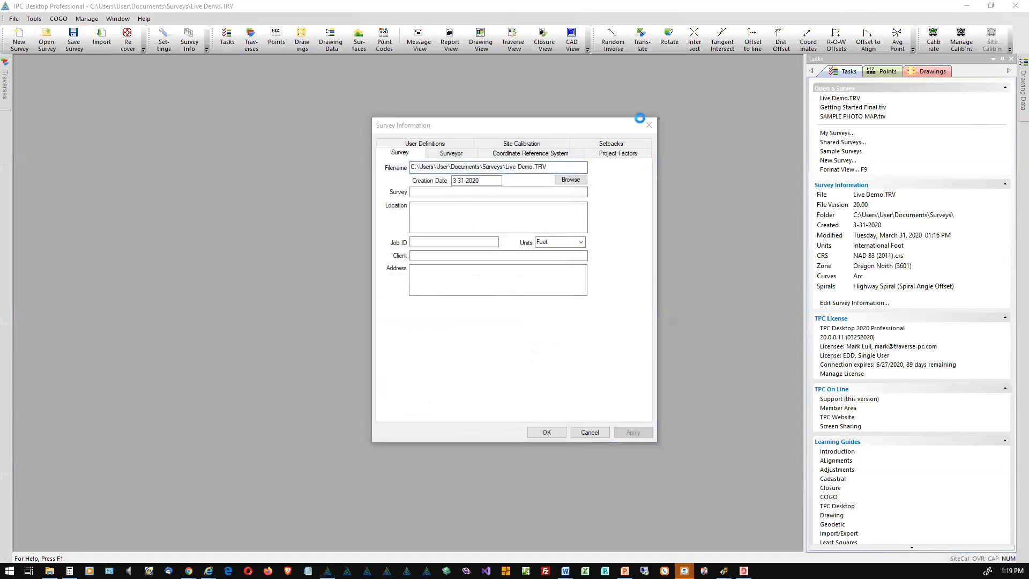
pyautogui.click(649, 126)
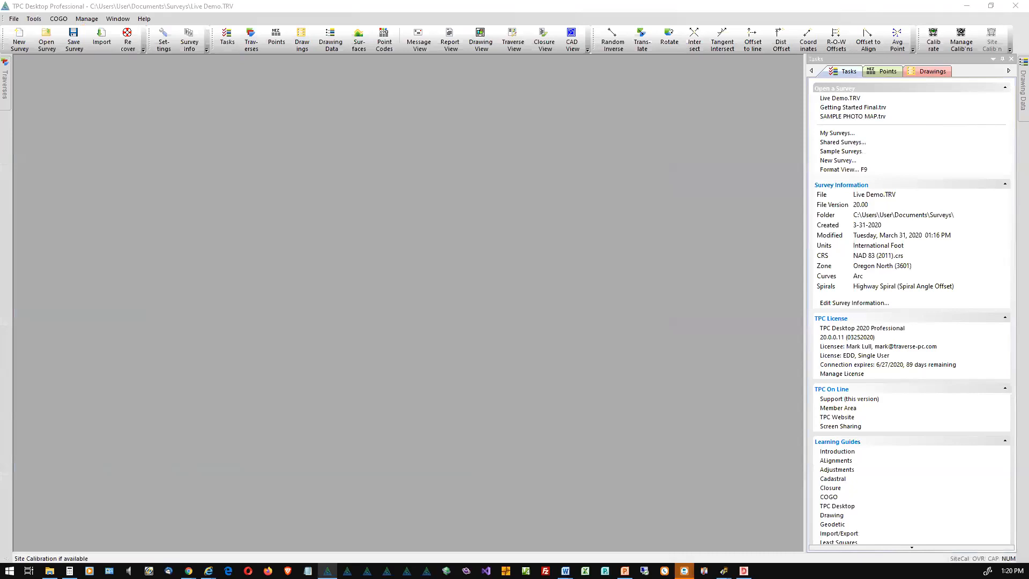
# Step: Auto-hide the docked Tasks, Points and Drawings managers and start a new traverse from the Traverses manager
pyautogui.click(1003, 59)
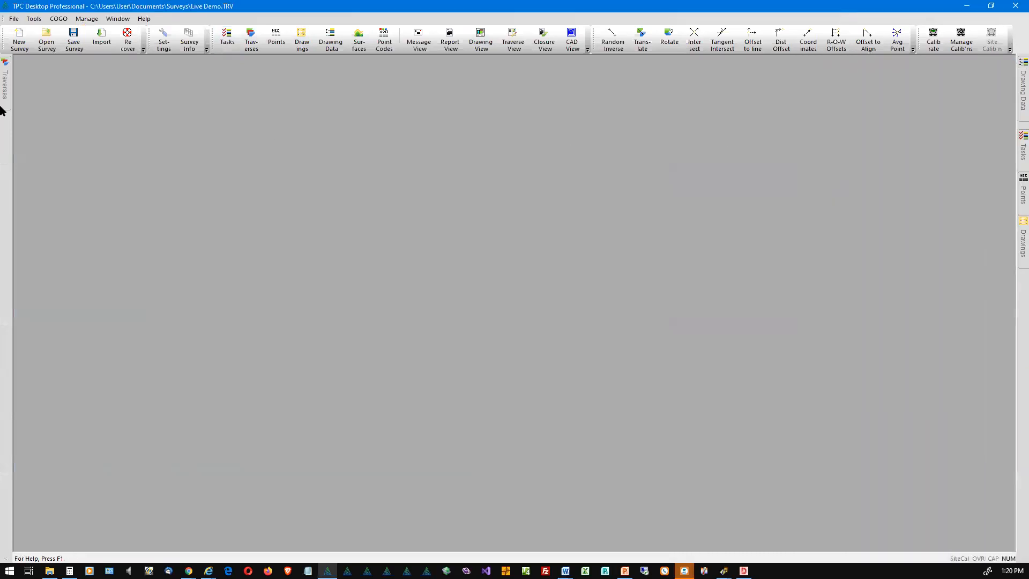
pyautogui.moveTo(5, 89)
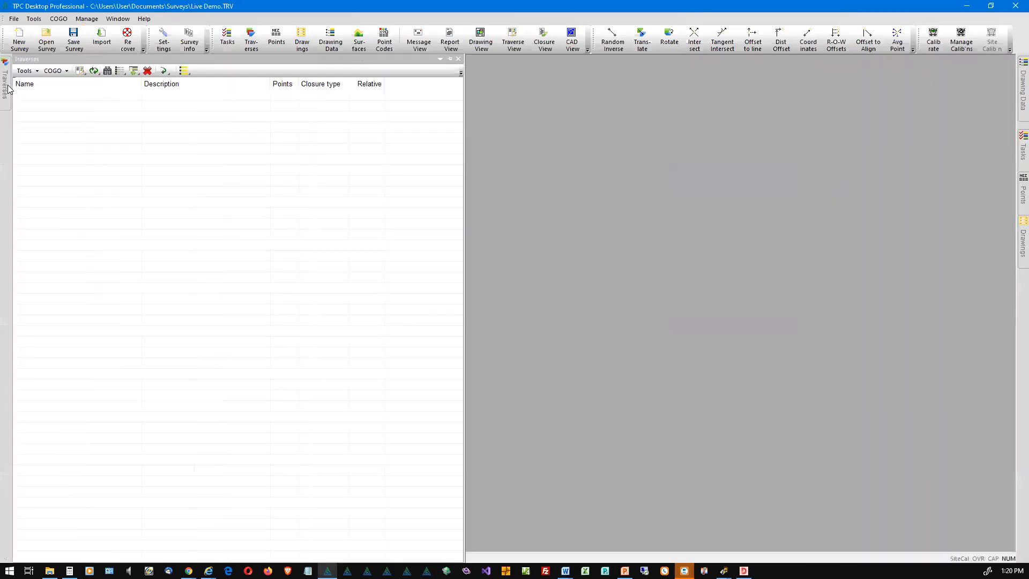
pyautogui.click(59, 114)
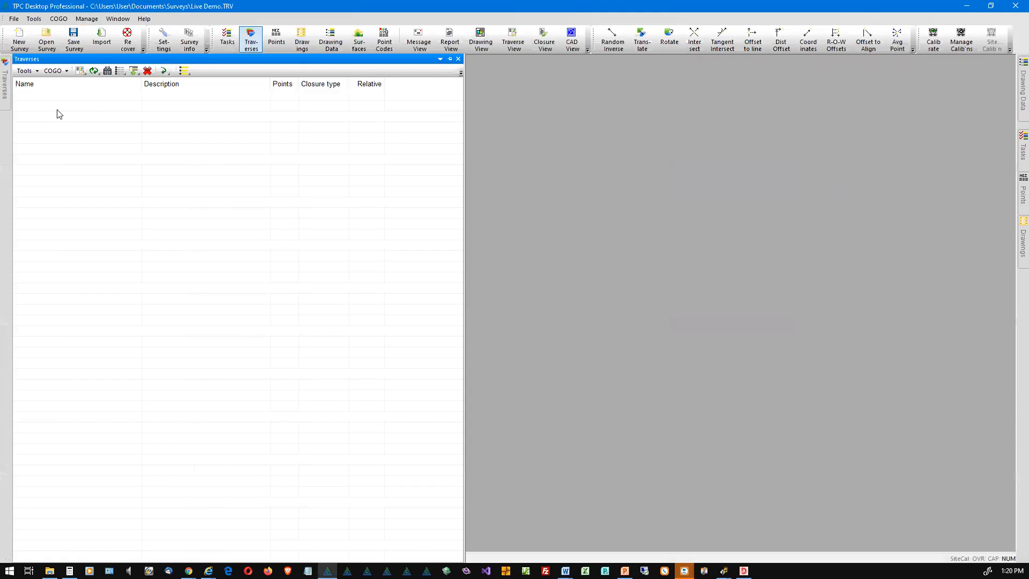
pyautogui.doubleClick(58, 110)
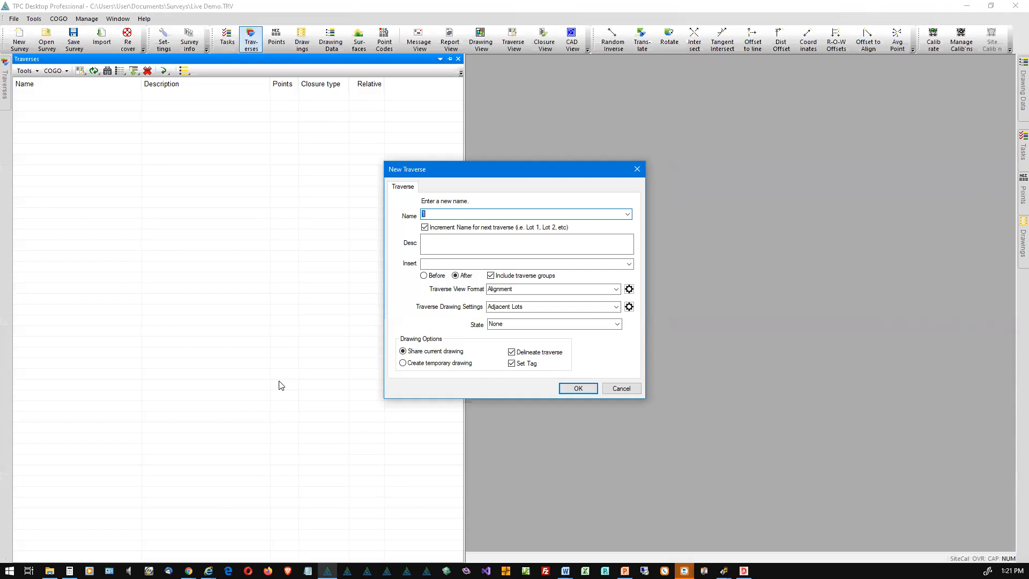
# Step: Name the new traverse Deed Data, with the Deed w/curves view format and Property Lines drawing settings
pyautogui.write('Deed Data')
pyautogui.click(617, 290)
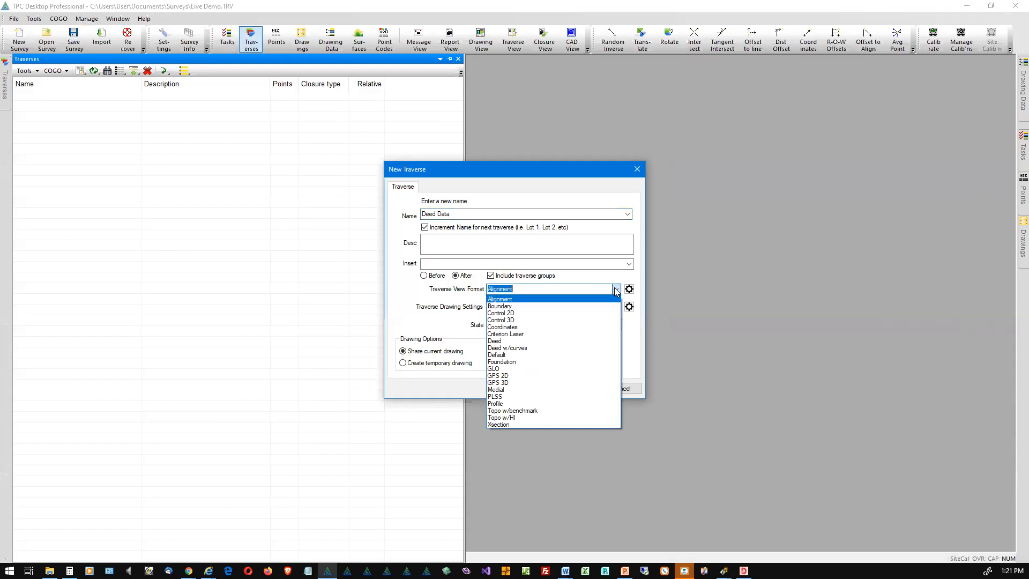
pyautogui.click(552, 348)
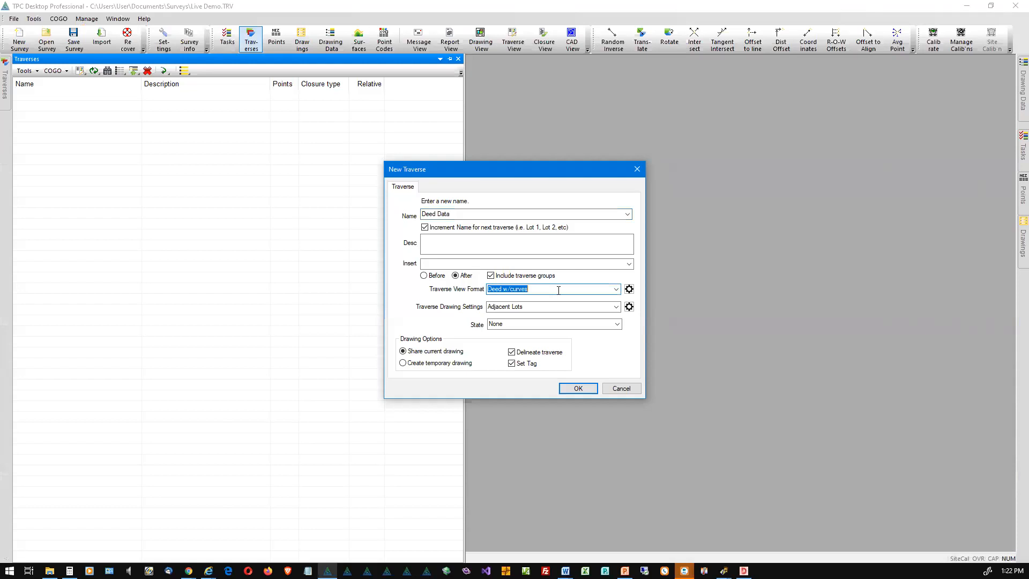
pyautogui.click(617, 307)
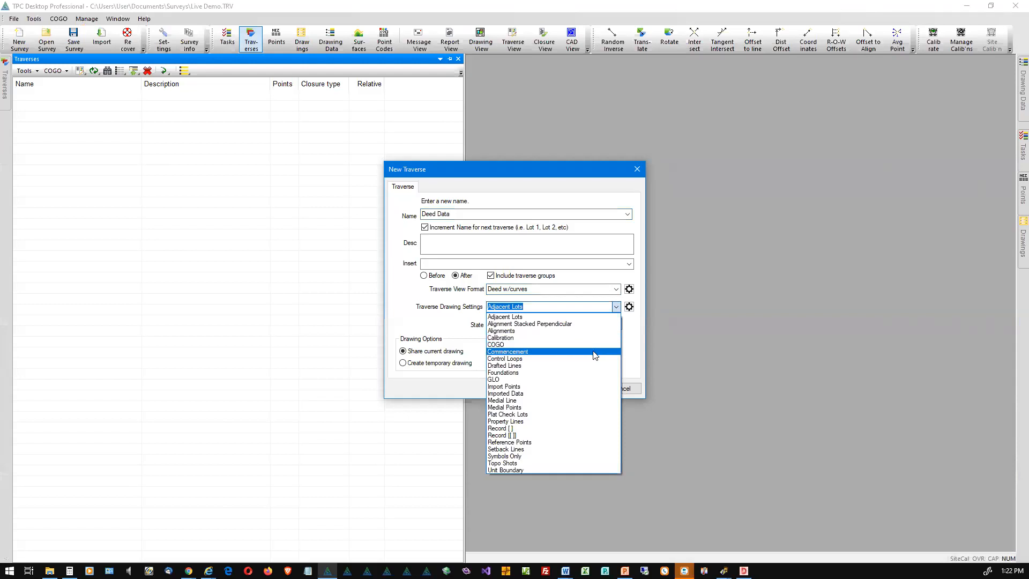
pyautogui.click(535, 421)
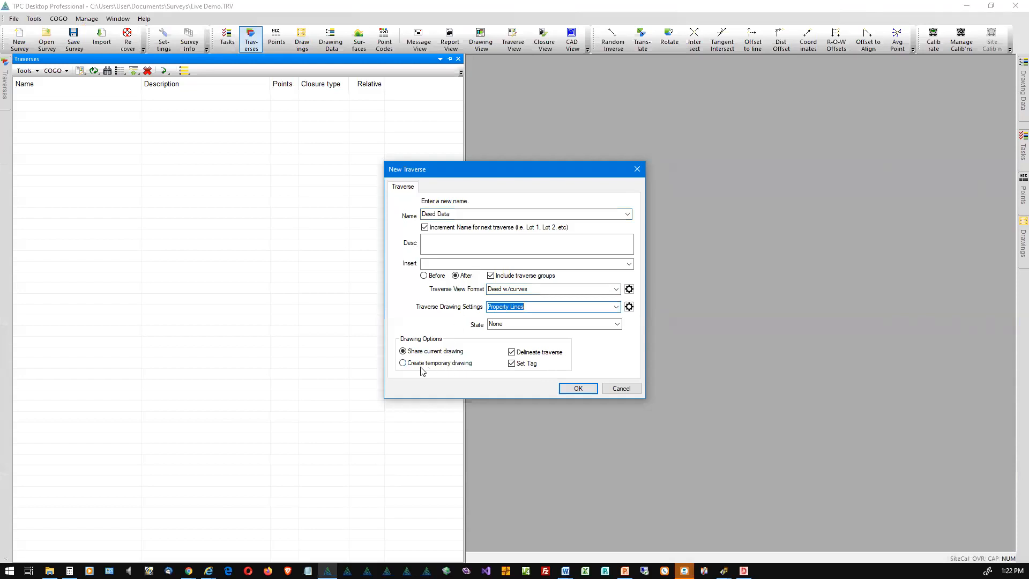
# Step: Set the new traverse to create a temporary drawing, switch its Delineate traverse option, and create the traverse
pyautogui.click(403, 364)
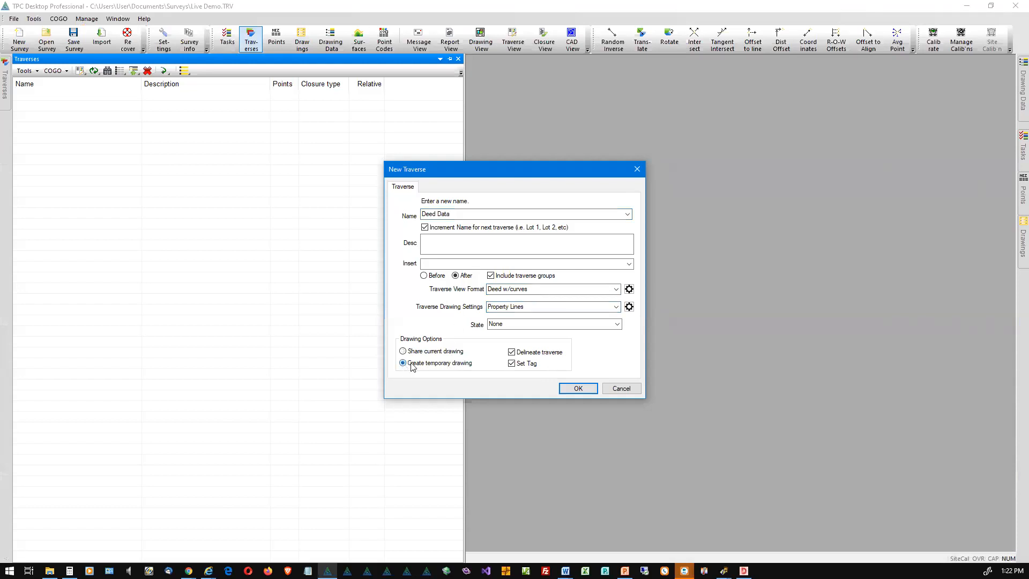
pyautogui.click(512, 352)
pyautogui.click(577, 389)
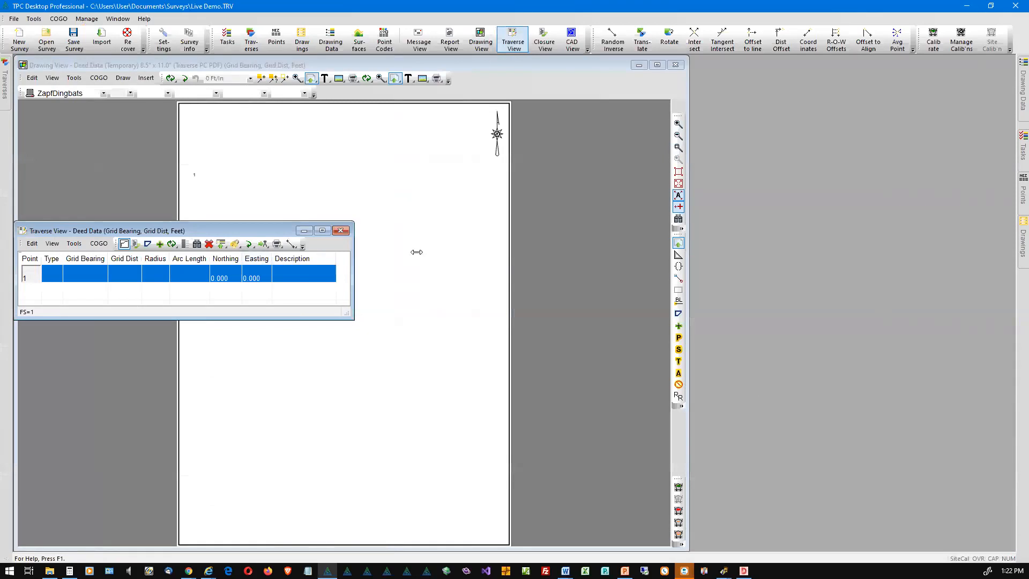
# Step: Resize the Deed Data drawing view to fill the right half of the workspace, clear of the traverse view
pyautogui.click(689, 432)
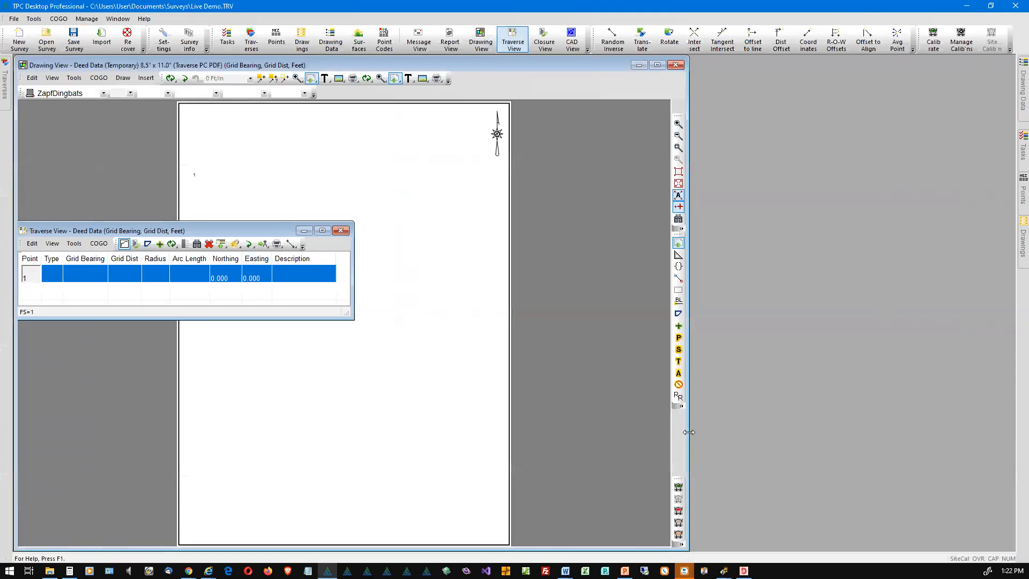
pyautogui.moveTo(689, 432); pyautogui.dragTo(1011, 432)
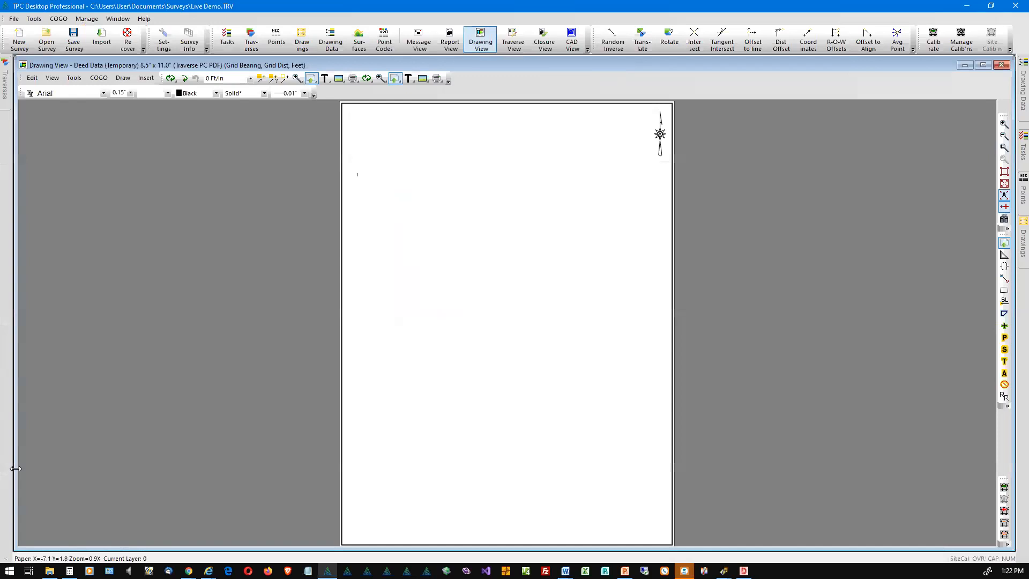
pyautogui.moveTo(16, 469); pyautogui.dragTo(529, 468)
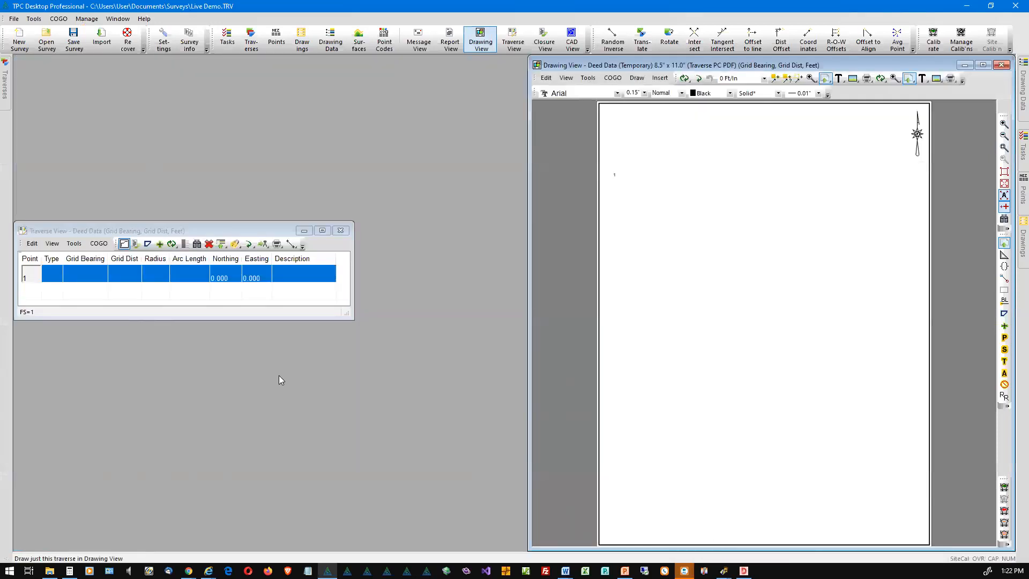
# Step: Examine the Deed Data traverse view's format settings, including the full list of column codes, and leave them unapplied
pyautogui.click(29, 280)
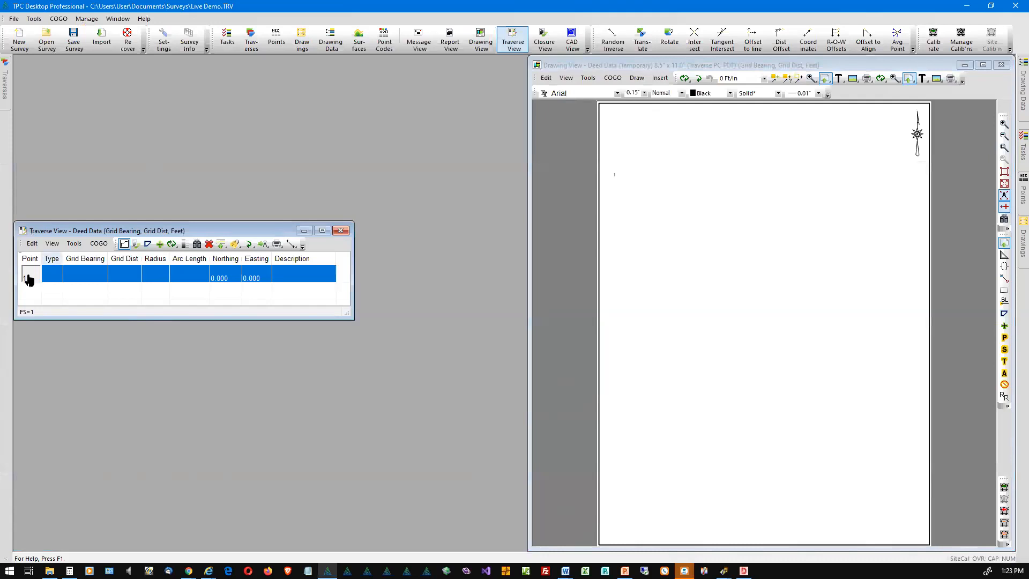
pyautogui.click(52, 243)
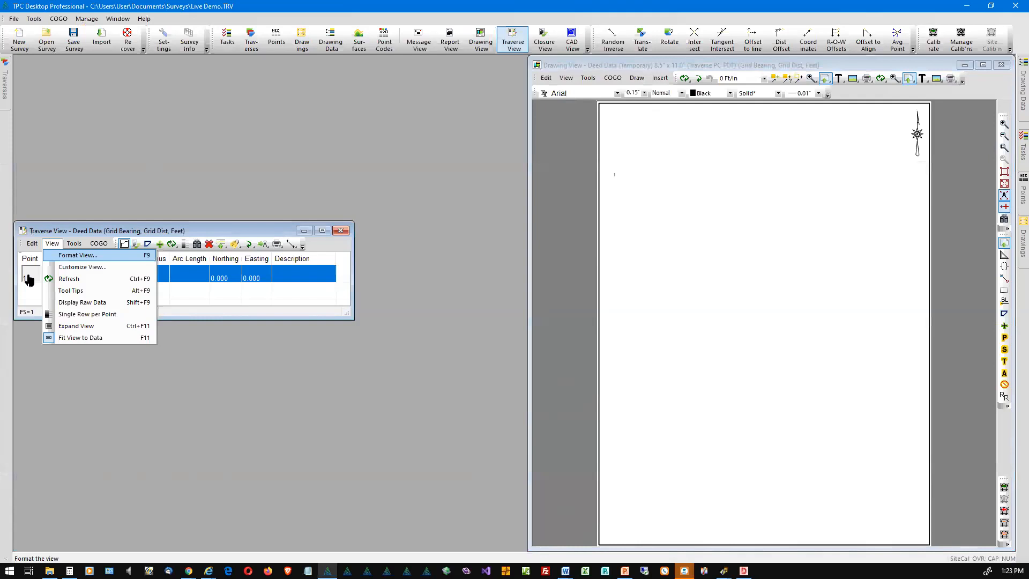
pyautogui.press('Return')
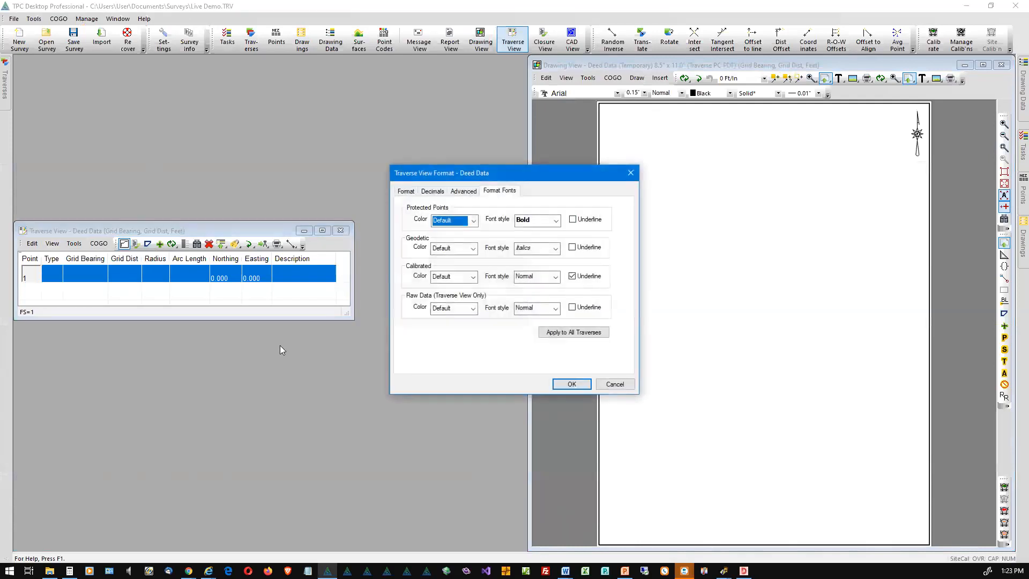
pyautogui.click(405, 192)
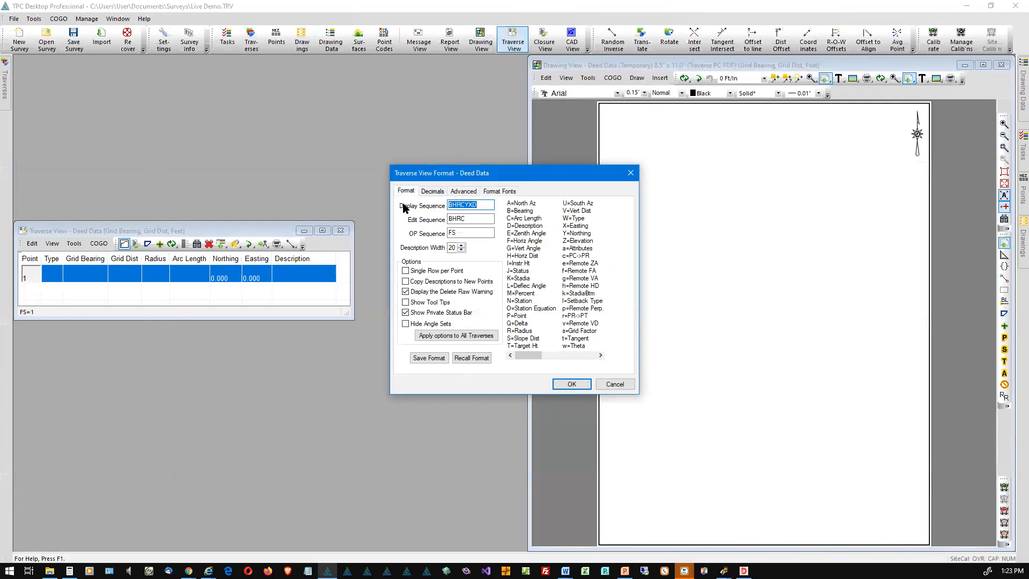
pyautogui.click(572, 356)
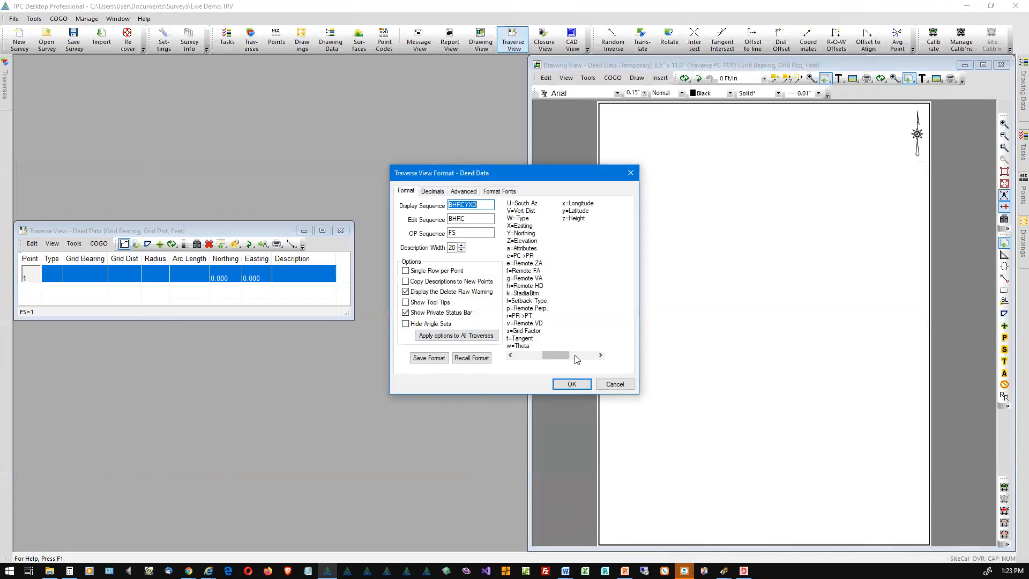
pyautogui.click(526, 356)
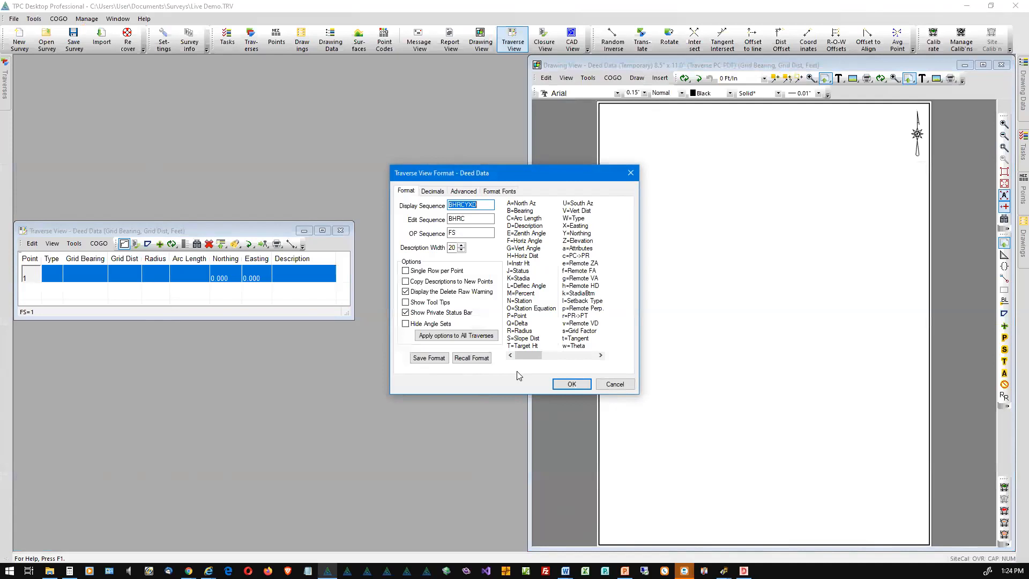
pyautogui.click(615, 389)
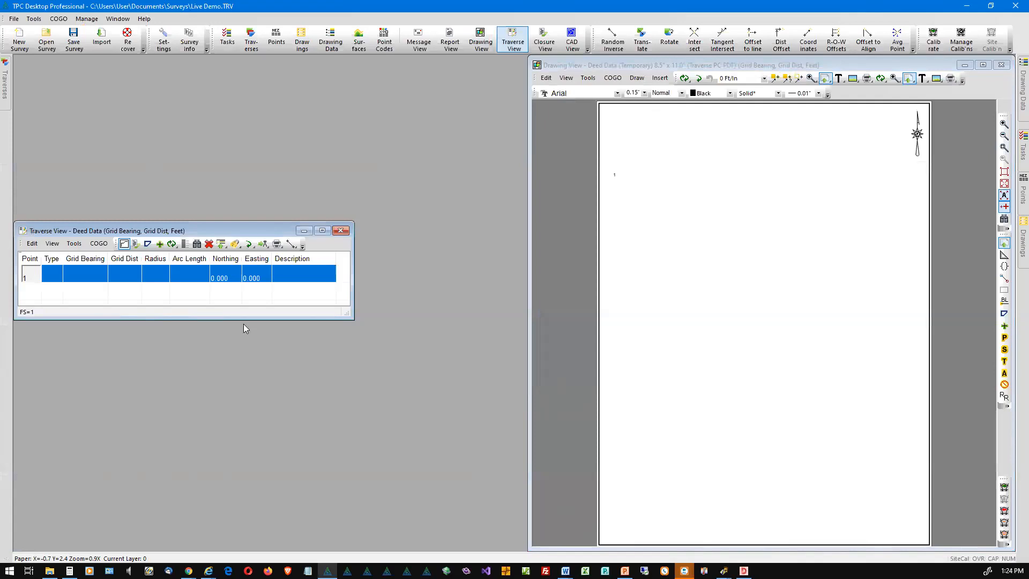
# Step: Set the Deed Data traverse view's display sequence to BHRCQYXD, adding a Delta column, and fit the view to its data
pyautogui.click(52, 243)
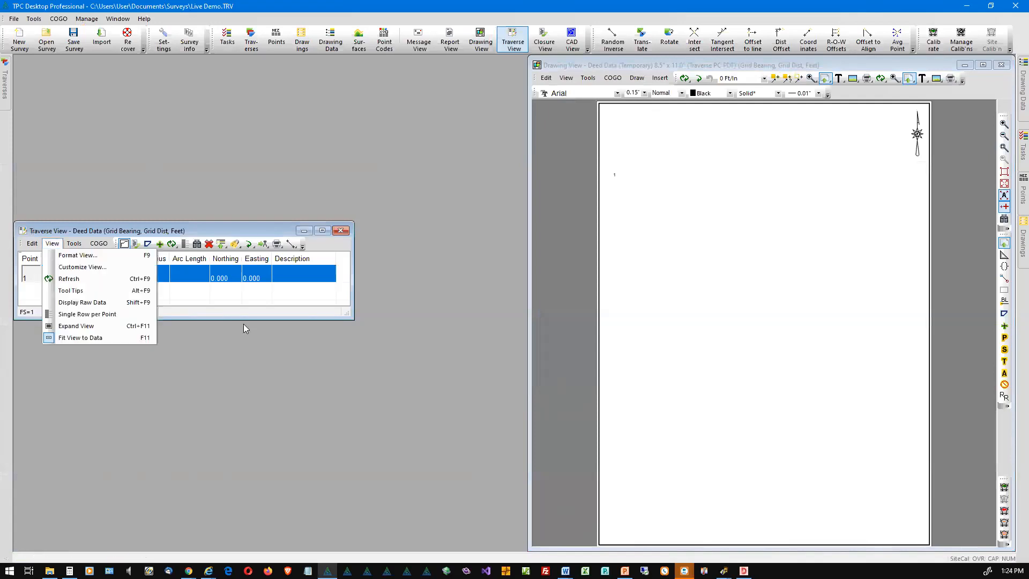
pyautogui.click(75, 255)
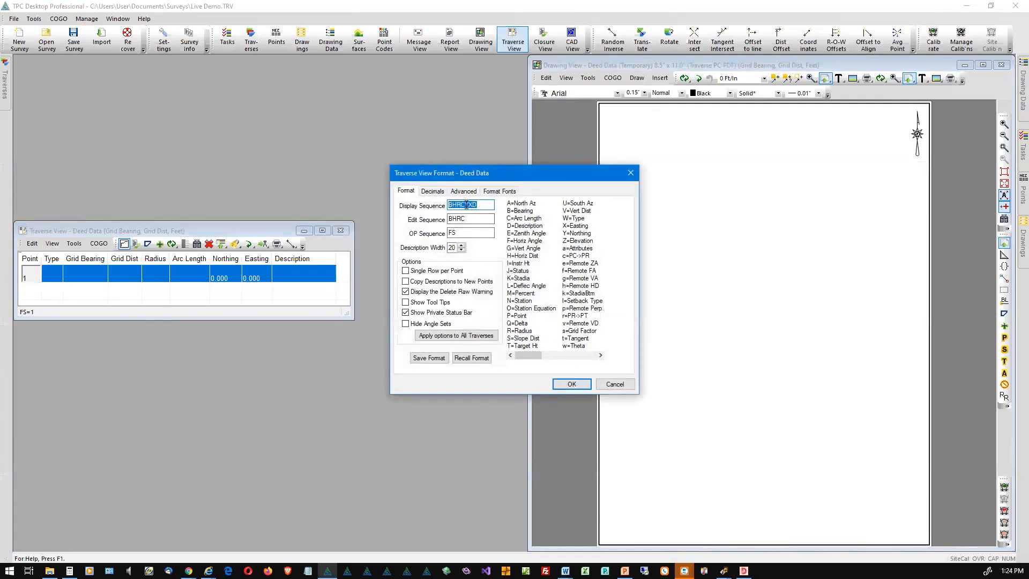
pyautogui.click(465, 205)
pyautogui.write('Q')
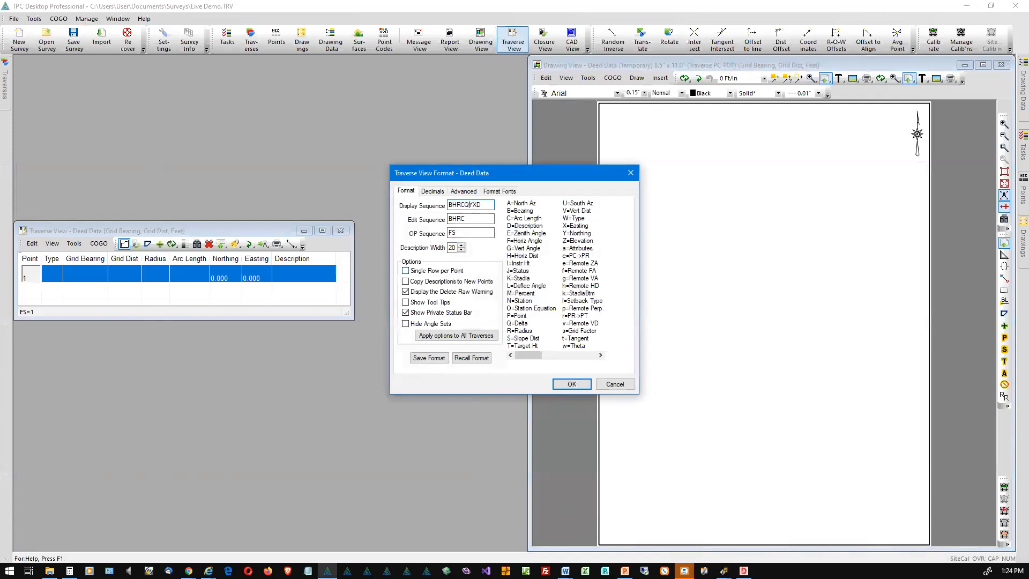
pyautogui.click(572, 385)
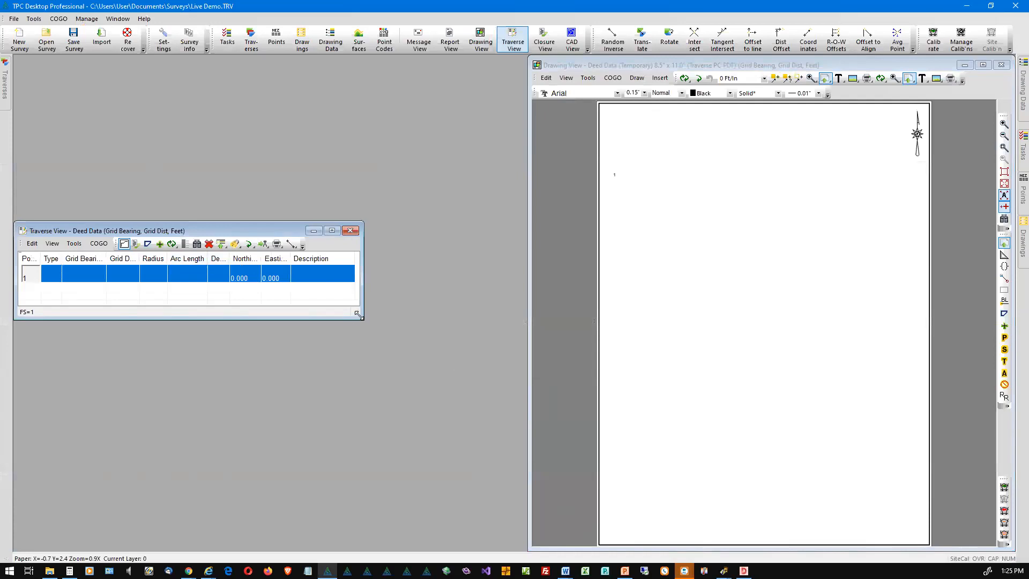
pyautogui.moveTo(357, 315); pyautogui.dragTo(551, 378)
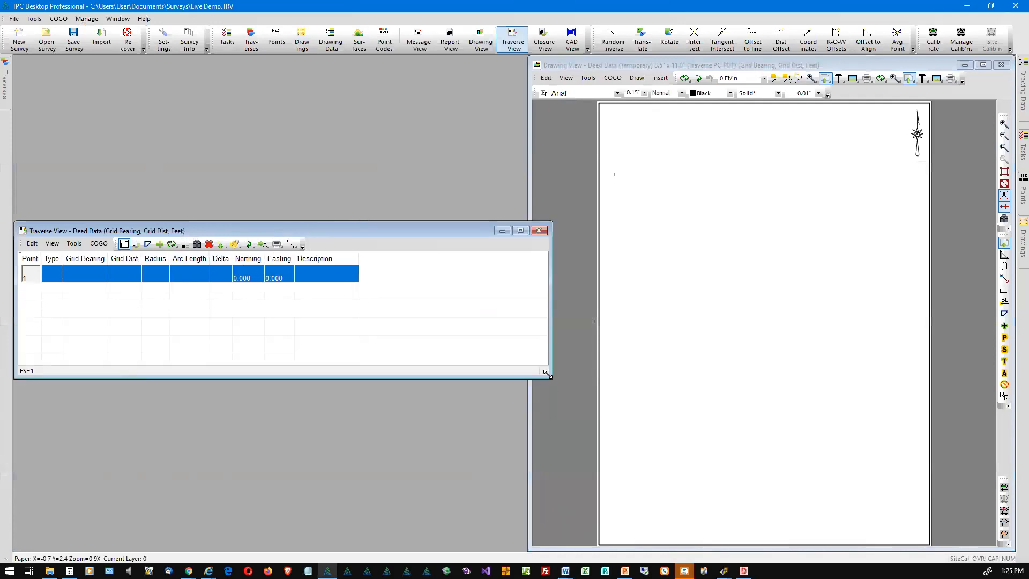
pyautogui.click(503, 234)
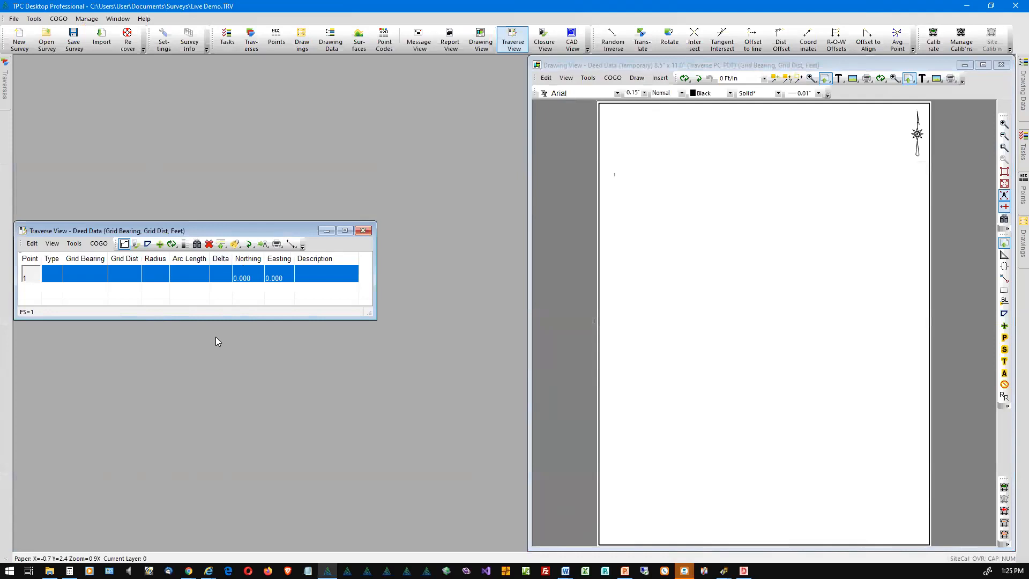
# Step: Enter FND 1" IP as point 1's description, keeping its coordinates, and move on to the next traverse point
pyautogui.press('Tab')
pyautogui.press('Tab')
pyautogui.press('Tab')
pyautogui.press('Tab')
pyautogui.press('Tab')
pyautogui.press('Tab')
pyautogui.press('Tab')
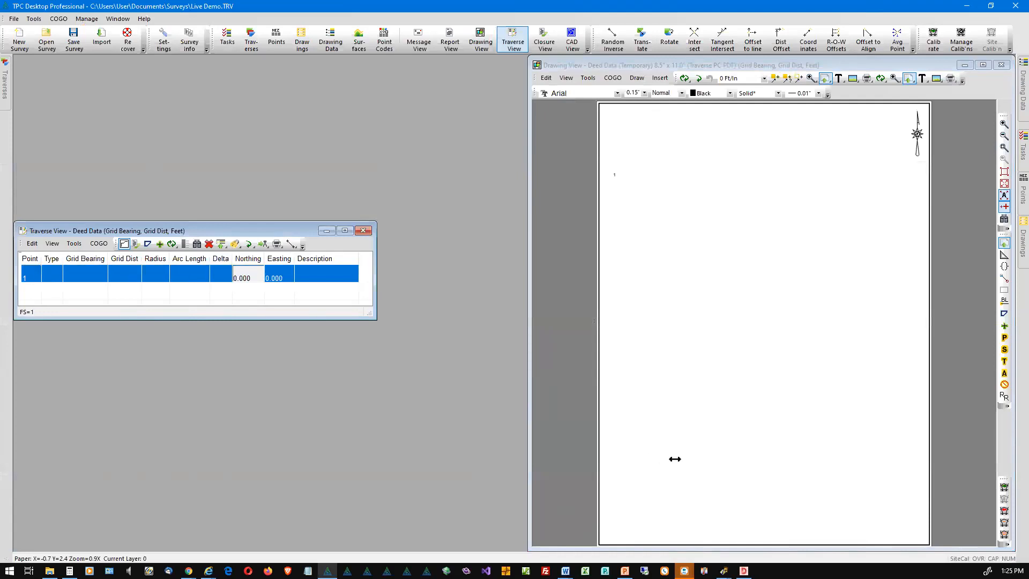
pyautogui.press('Tab')
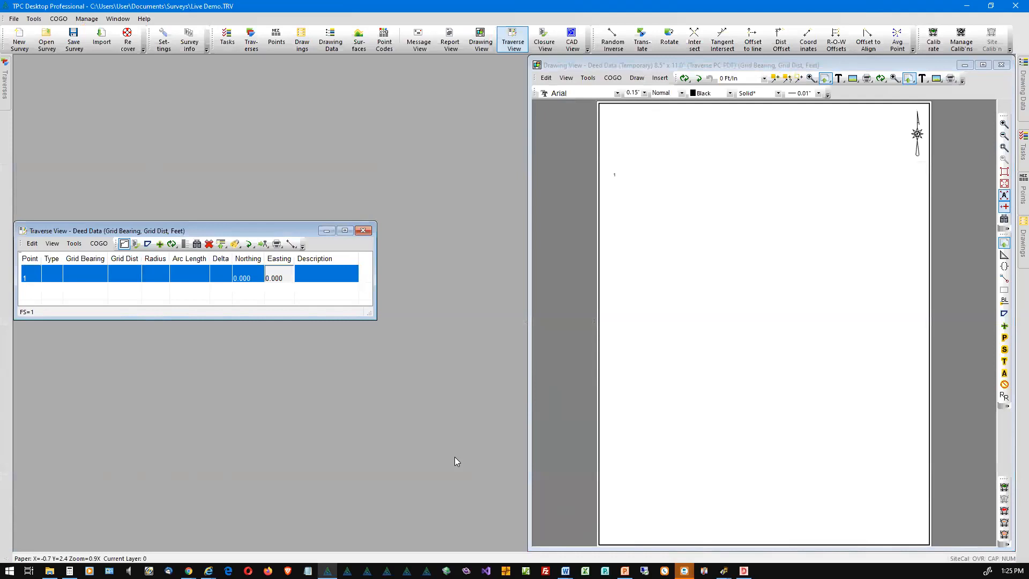
pyautogui.press('Tab')
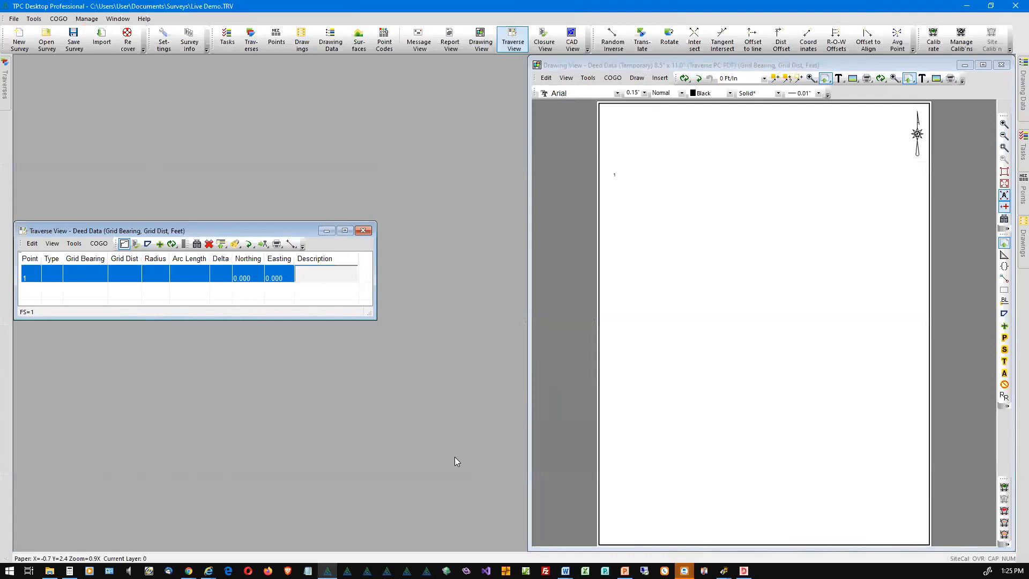
pyautogui.press('capslock')
pyautogui.write('FND')
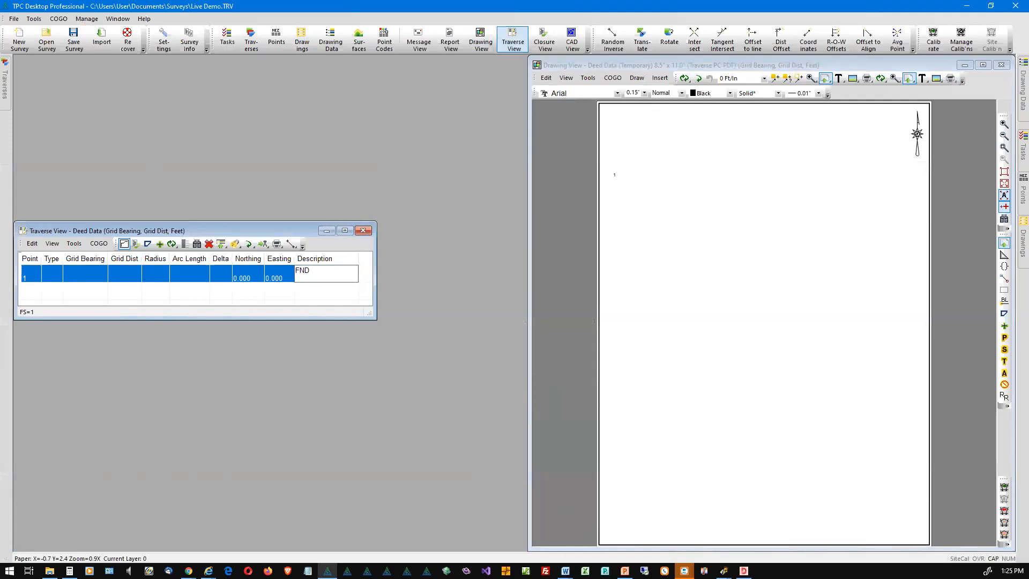
pyautogui.write(' 1" IP')
pyautogui.press('Return')
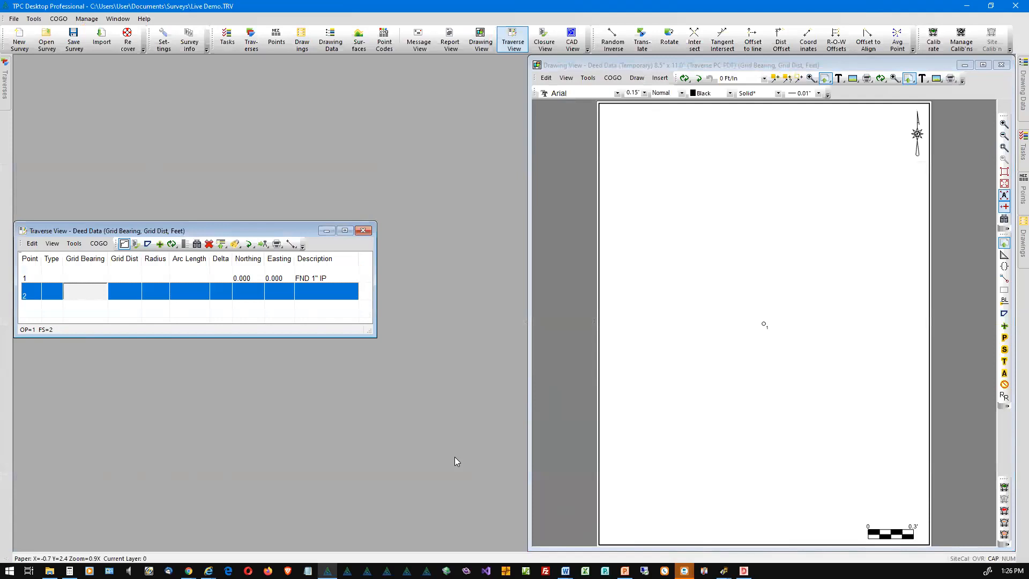
# Step: Enter the course to point 2 with grid bearing N90°00'00"E and distance 284.88, and move on to point 3
pyautogui.write('190')
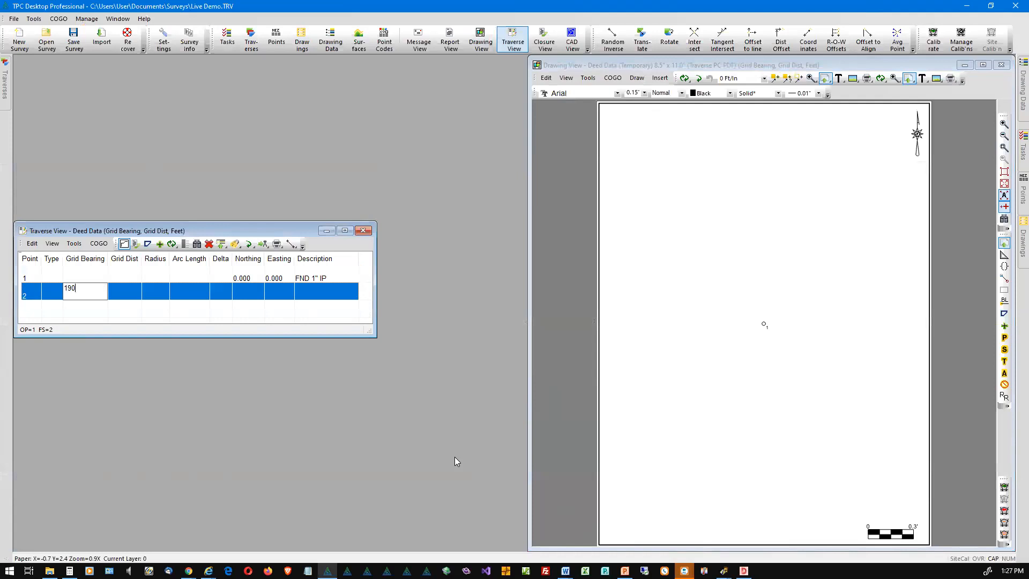
pyautogui.press('Return')
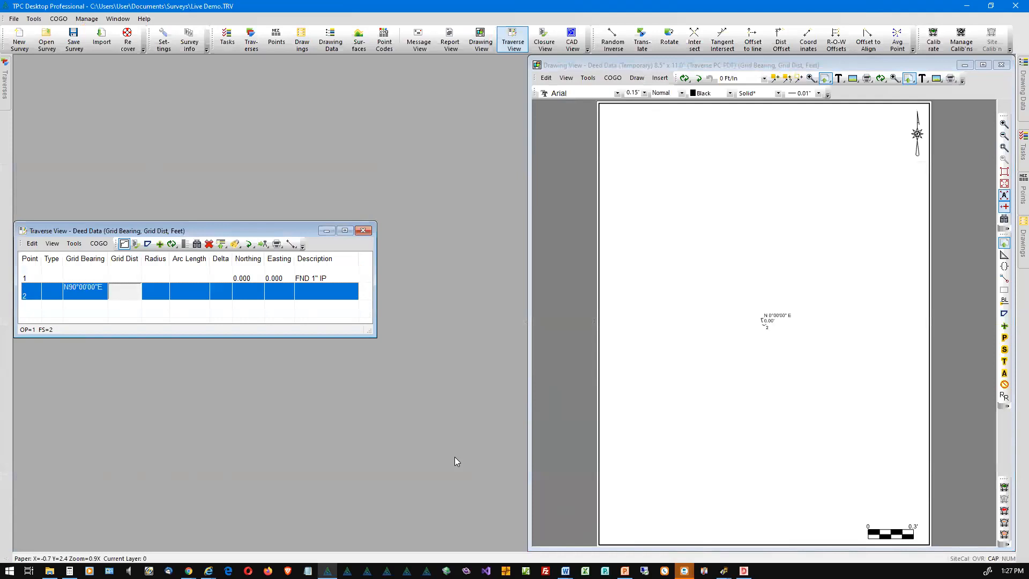
pyautogui.write('284.88')
pyautogui.press('Tab')
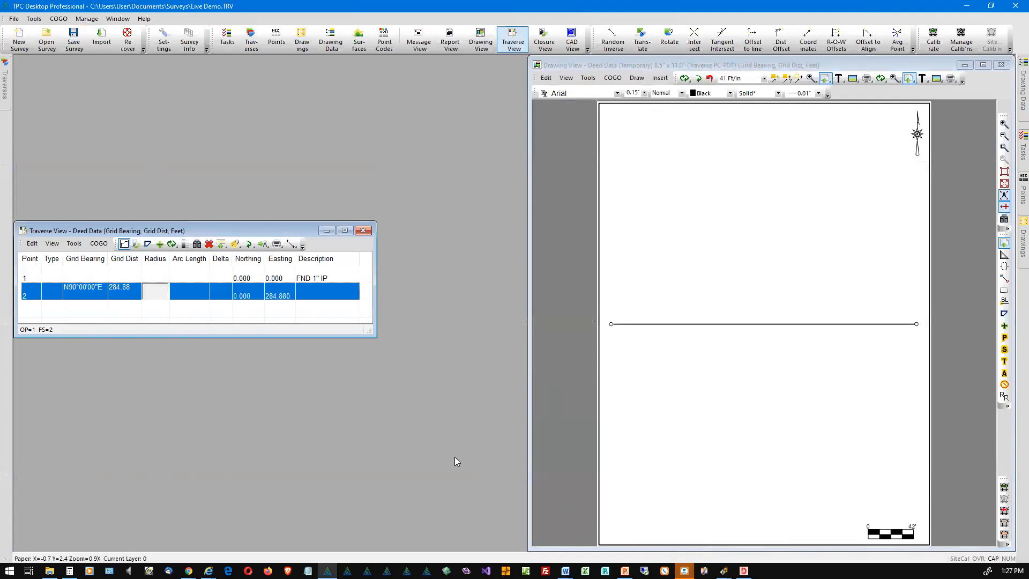
pyautogui.press('Tab')
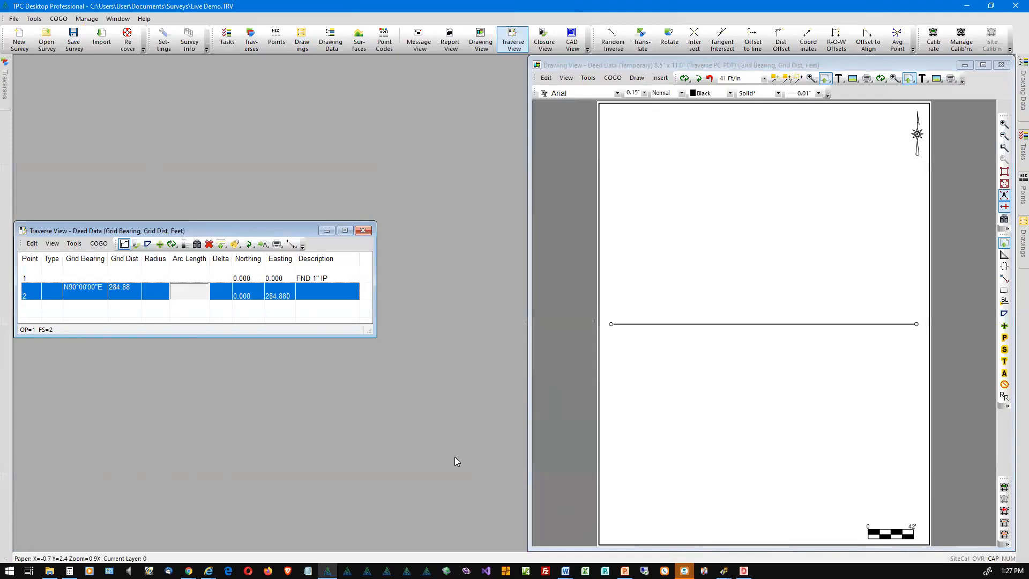
pyautogui.press('Return')
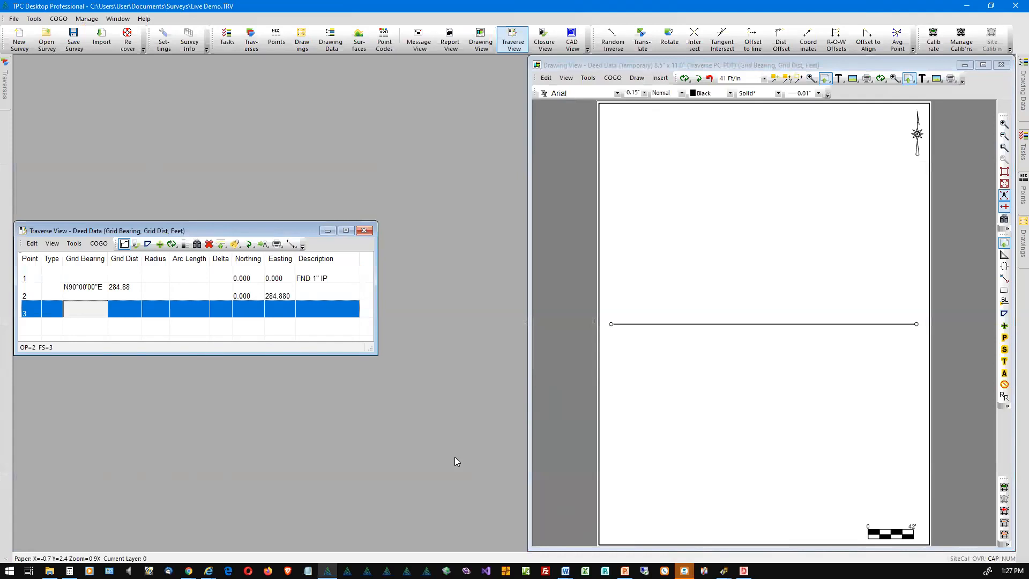
# Step: Enter the course to point 3 with grid bearing N23°27'00"E and distance 163.5, and move on to point 4
pyautogui.write('1')
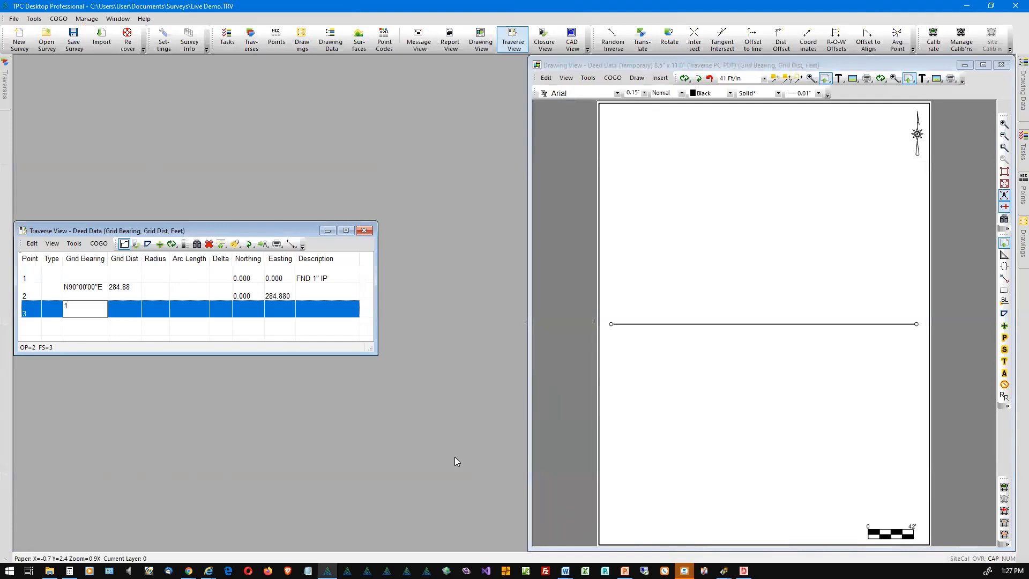
pyautogui.write('23.27')
pyautogui.press('Tab')
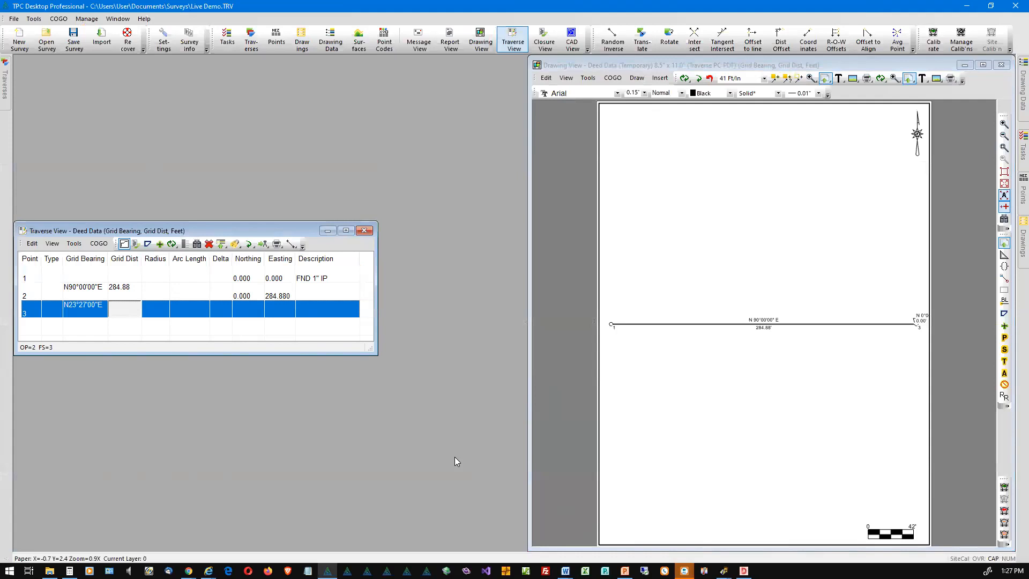
pyautogui.write('163.5')
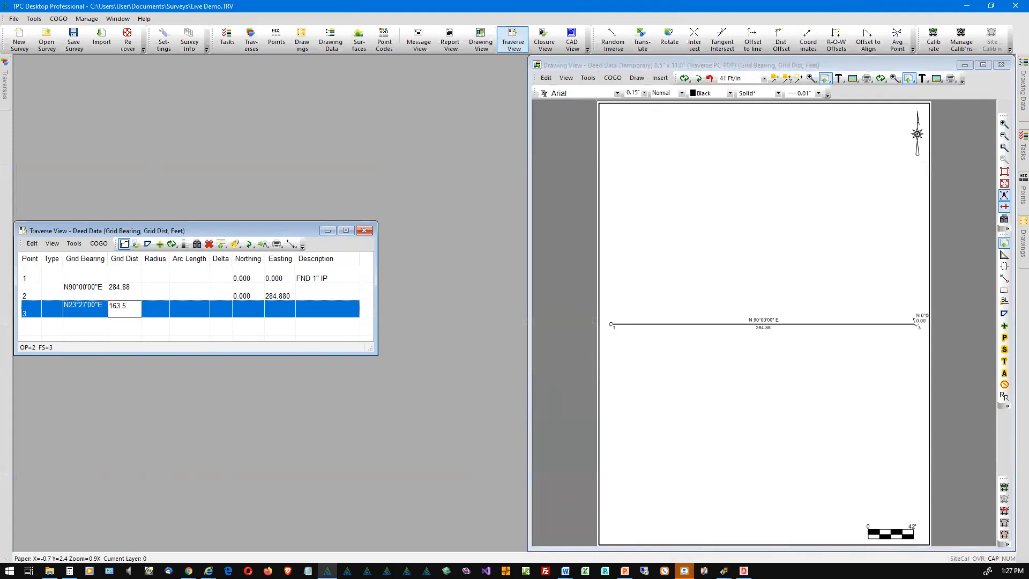
pyautogui.press('Tab')
pyautogui.press('Tab')
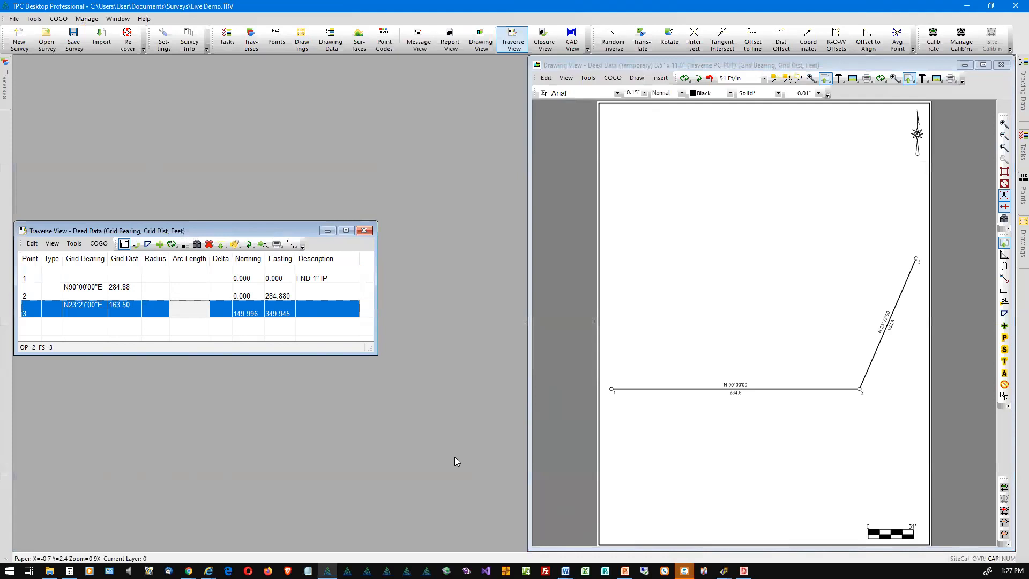
pyautogui.press('Return')
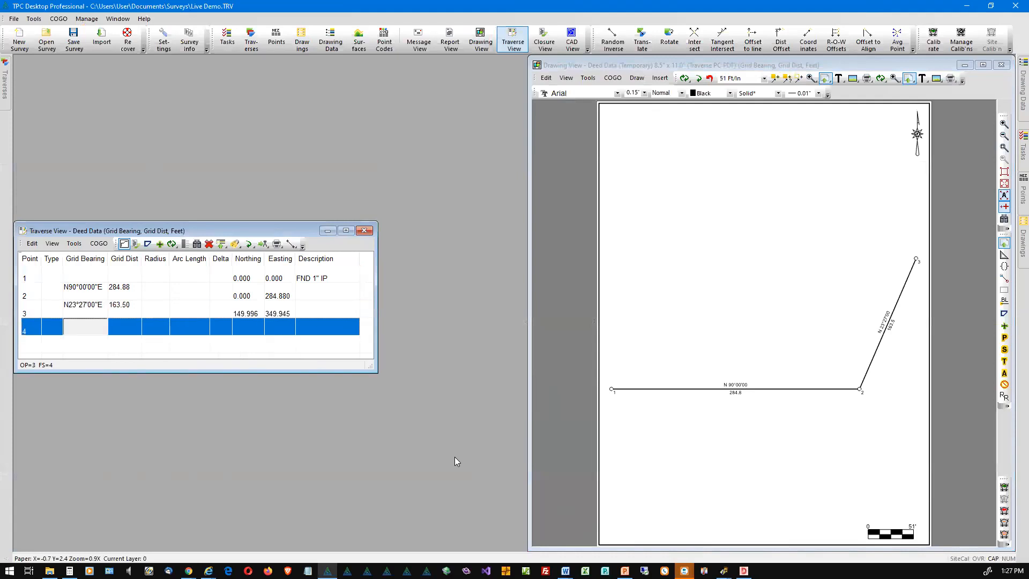
# Step: Go back to point 3, enter FND 5/8" REBAR as its description, and return to point 4
pyautogui.press('Up')
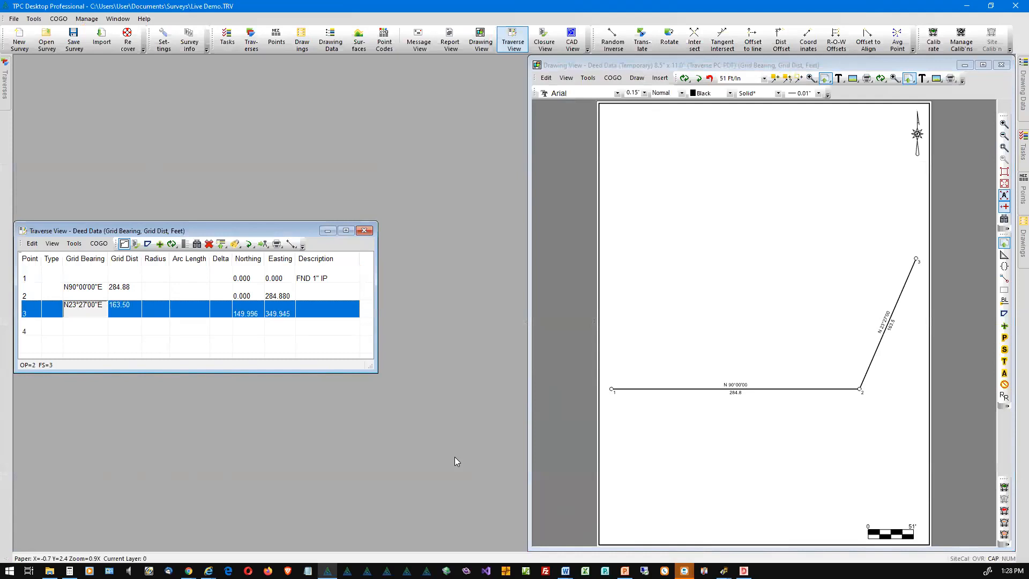
pyautogui.press('Tab')
pyautogui.press('Tab')
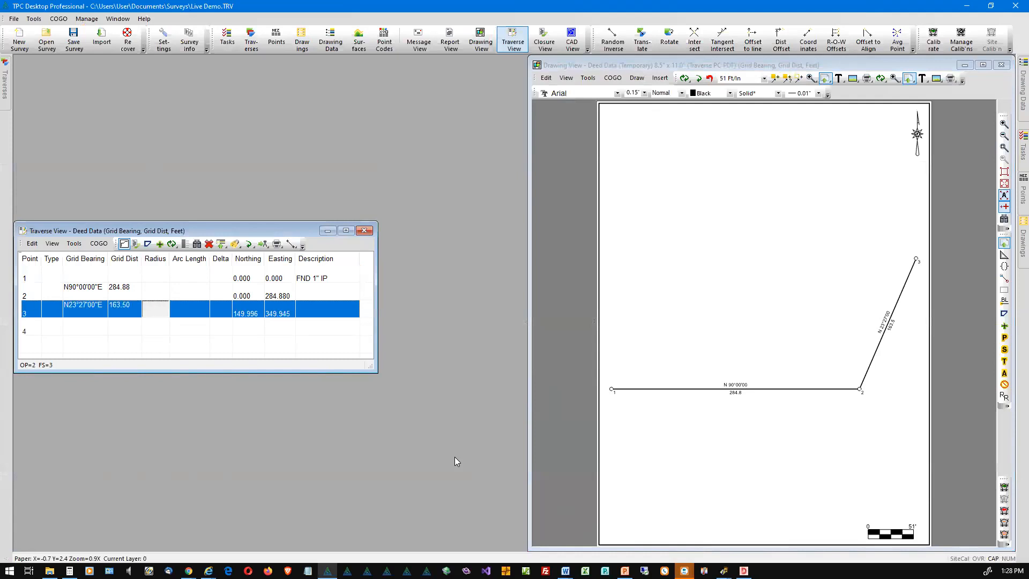
pyautogui.press('Tab')
pyautogui.press('Tab')
pyautogui.press('Tab')
pyautogui.press('Tab')
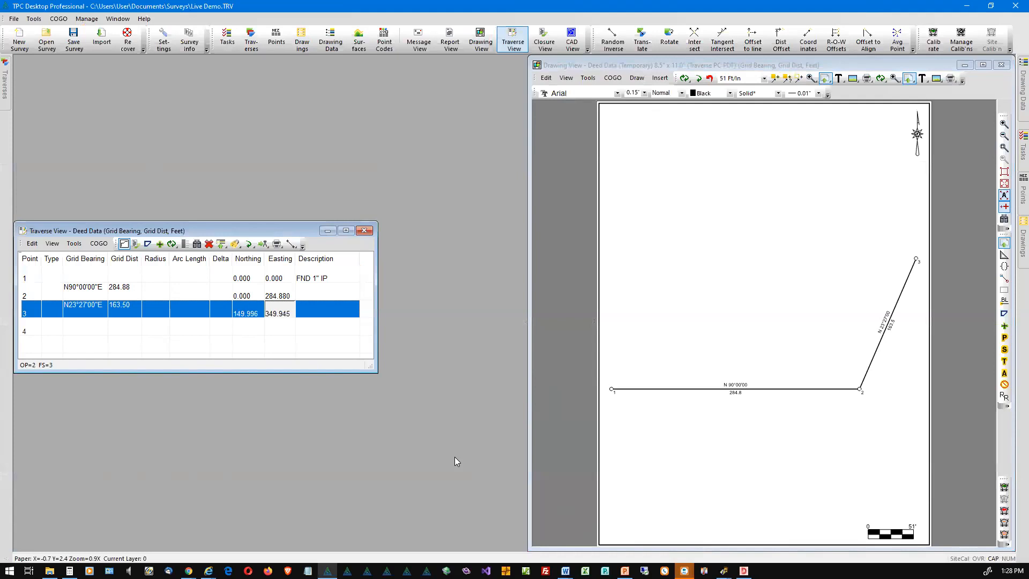
pyautogui.press('Tab')
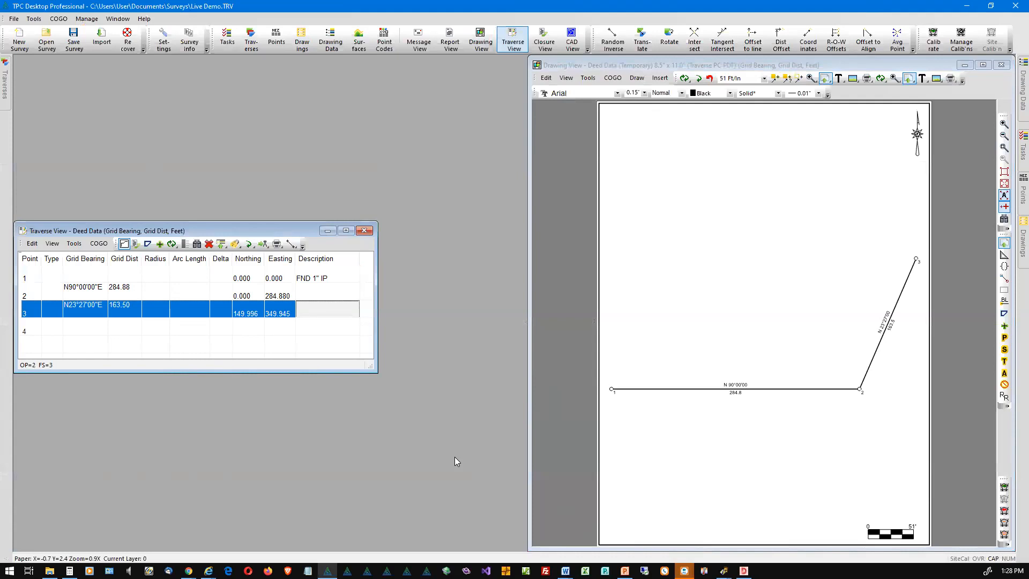
pyautogui.write('FND ')
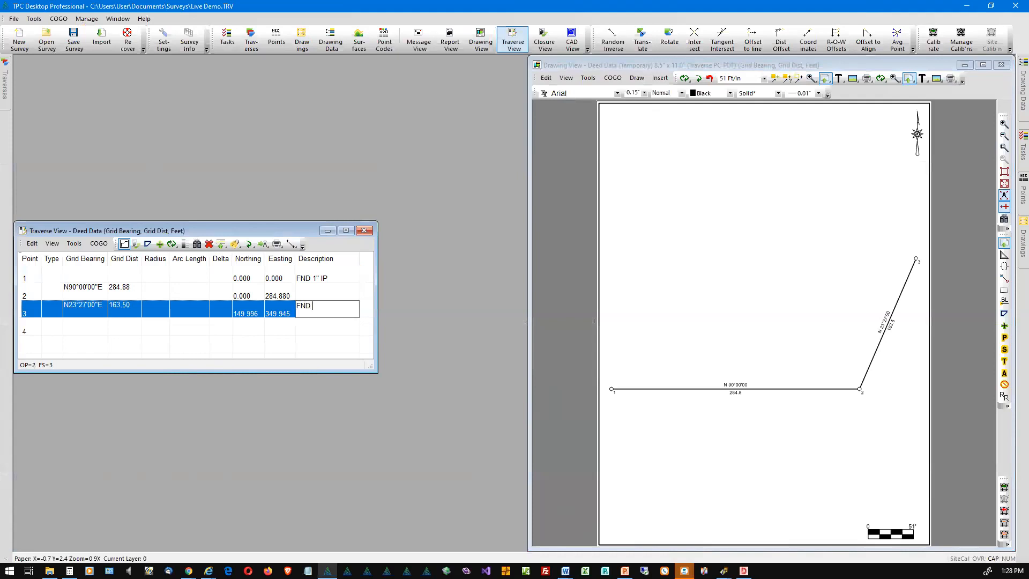
pyautogui.write('5/8" REBAR')
pyautogui.press('Return')
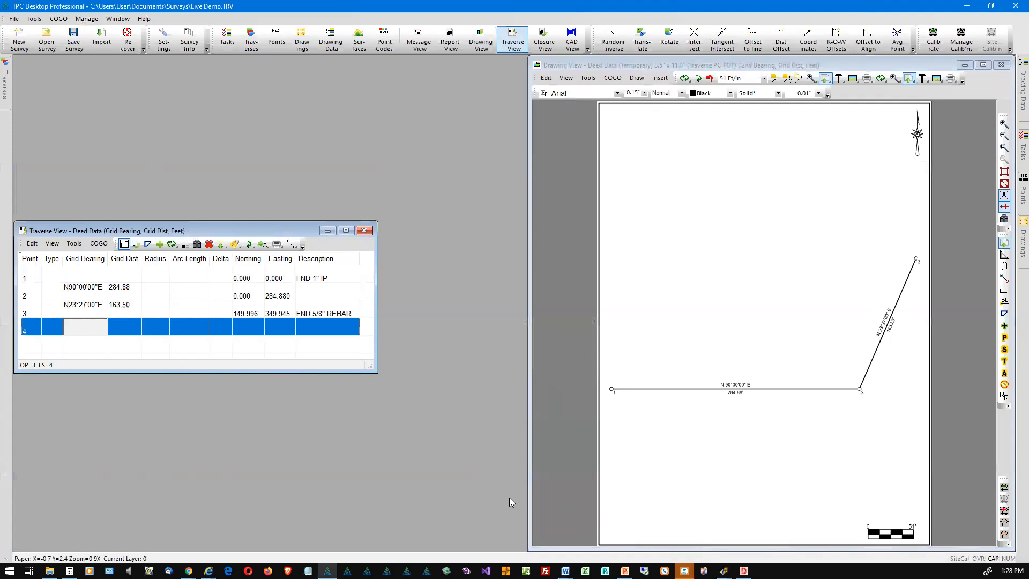
# Step: Enter the course to point 4 with grid bearing S90°00'00"W and distance 291.03, and move on to point 5
pyautogui.write('390')
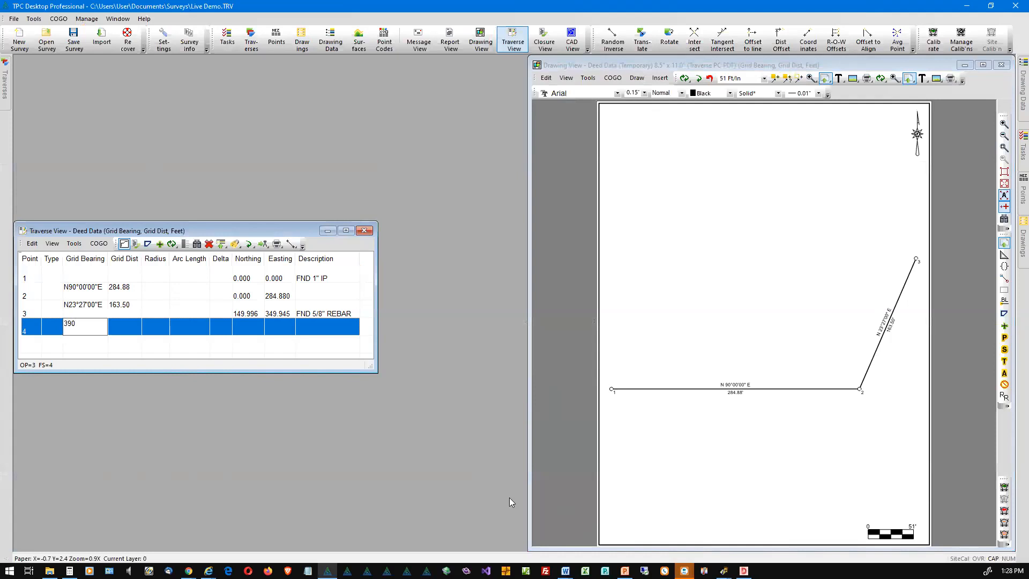
pyautogui.press('Tab')
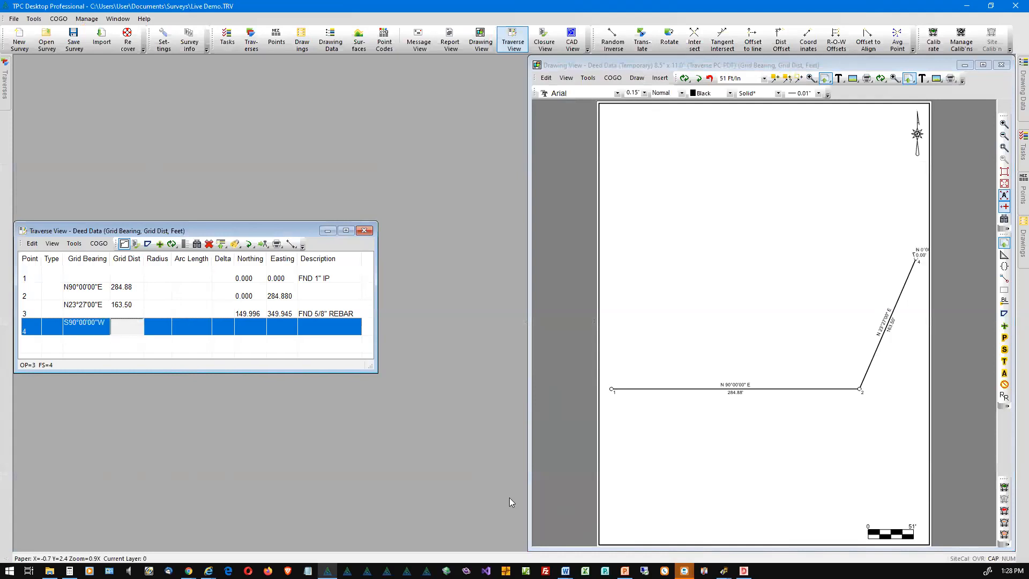
pyautogui.write('291.03')
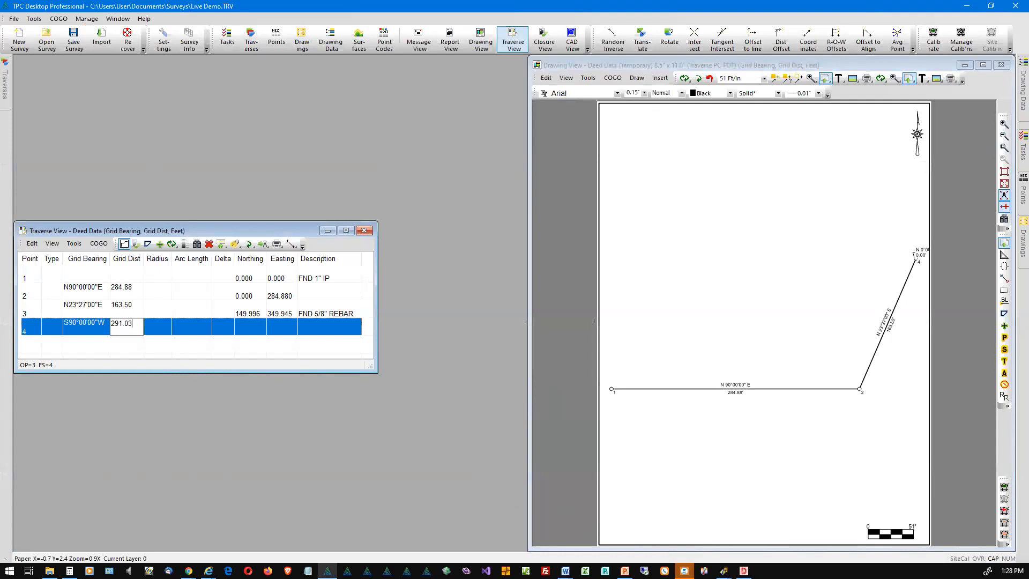
pyautogui.press('Tab')
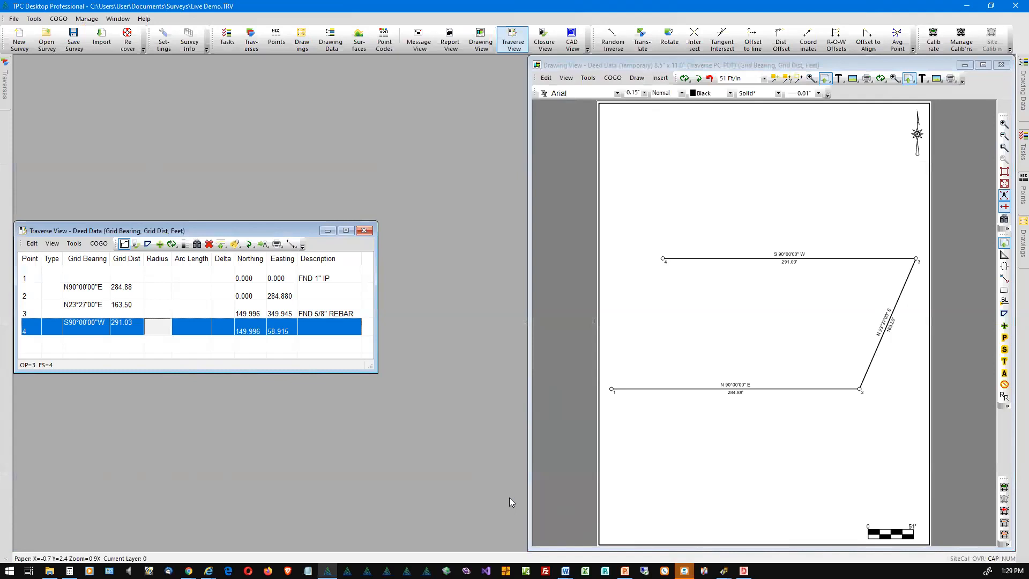
pyautogui.press('Tab')
pyautogui.press('Tab')
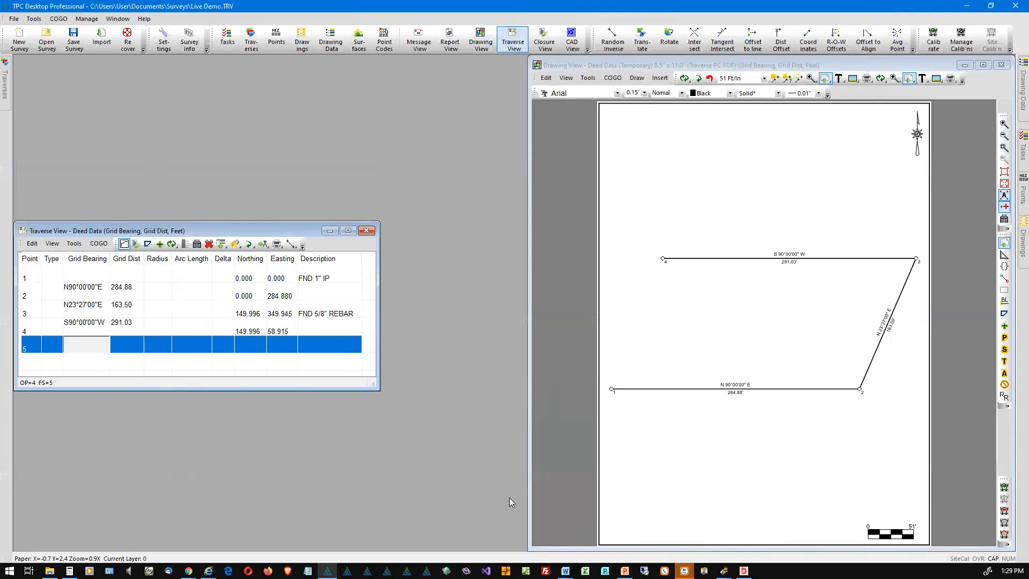
# Step: Enter the course to point 5 with grid bearing S30°40'00"W and distance 14.08, and move on to point 6
pyautogui.write('3')
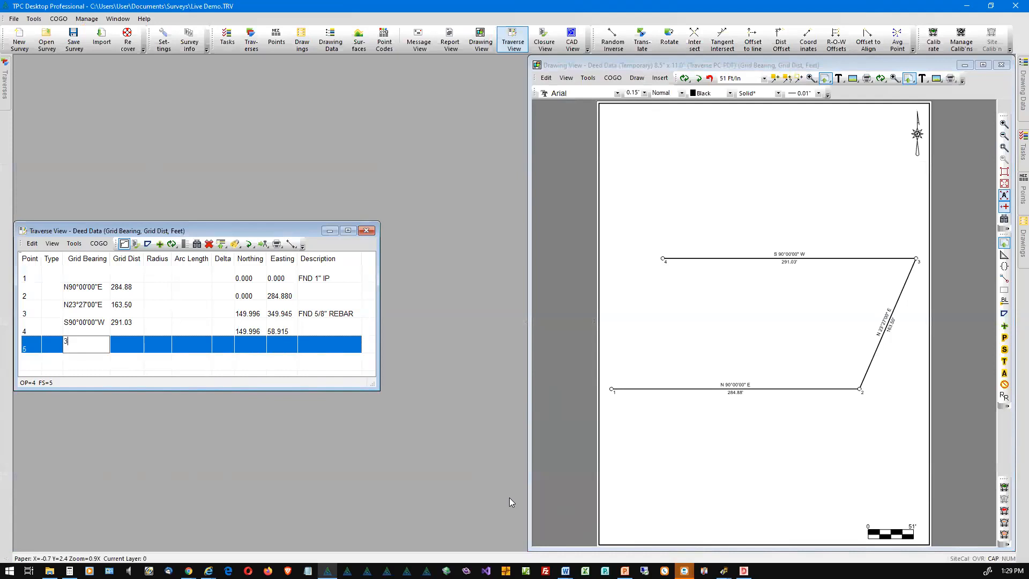
pyautogui.write('30')
pyautogui.write('4')
pyautogui.press('Tab')
pyautogui.write('14')
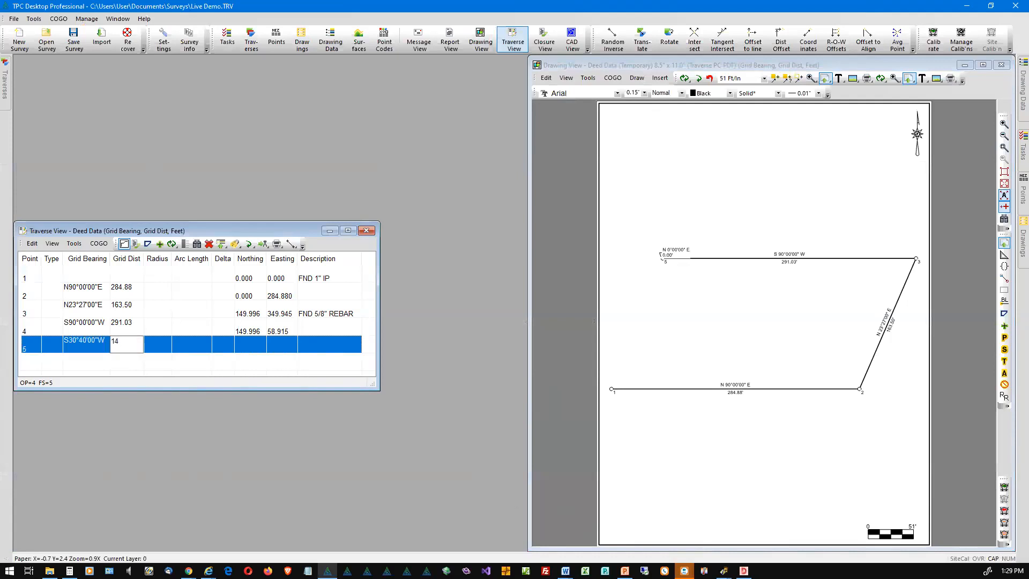
pyautogui.write('.08')
pyautogui.press('Tab')
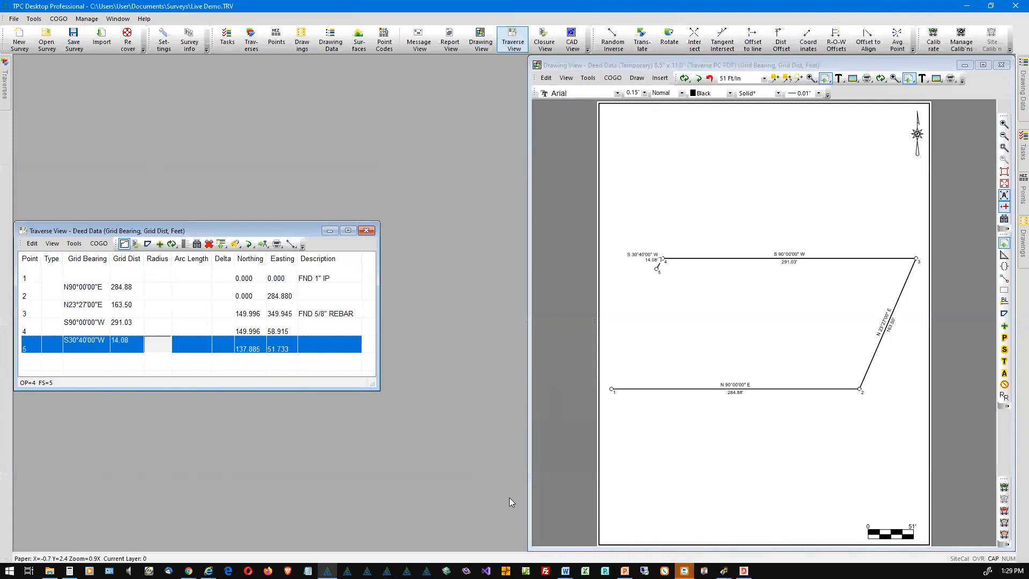
pyautogui.press('Return')
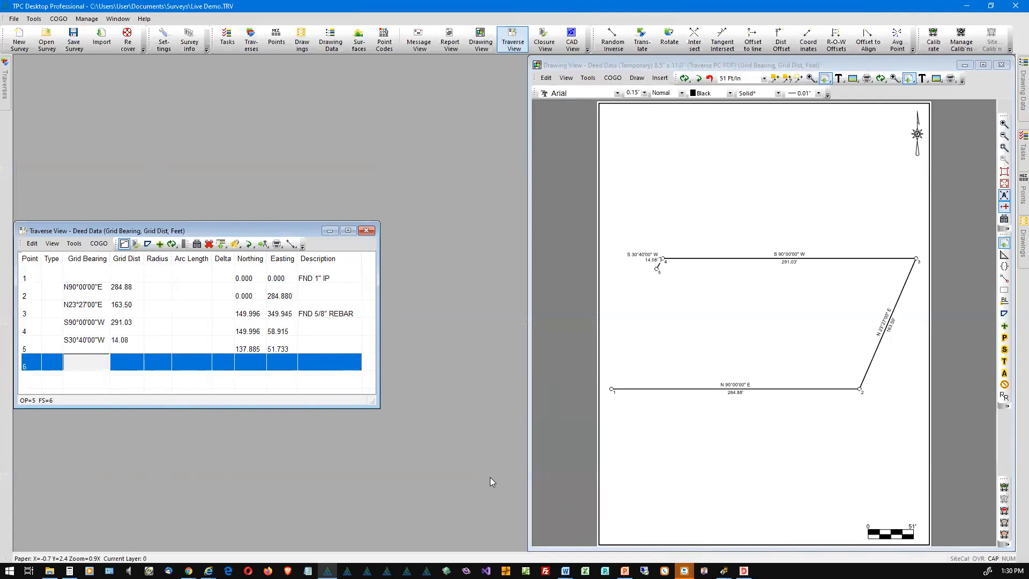
# Step: Enter the curve to point 6 with radius 420 and arc length 148.04, leaving its bearing and distance blank
pyautogui.press('Tab')
pyautogui.press('Tab')
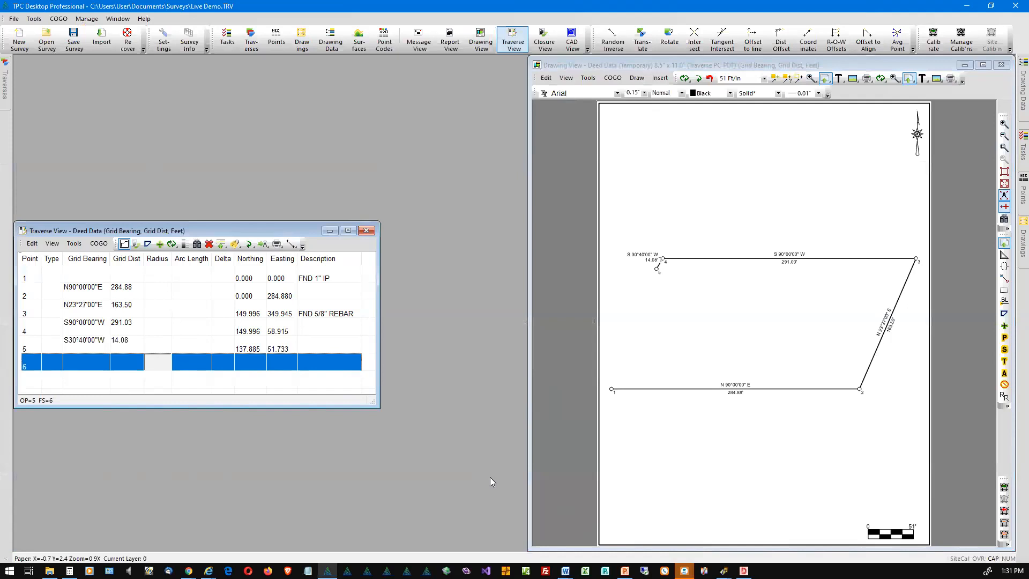
pyautogui.write('4')
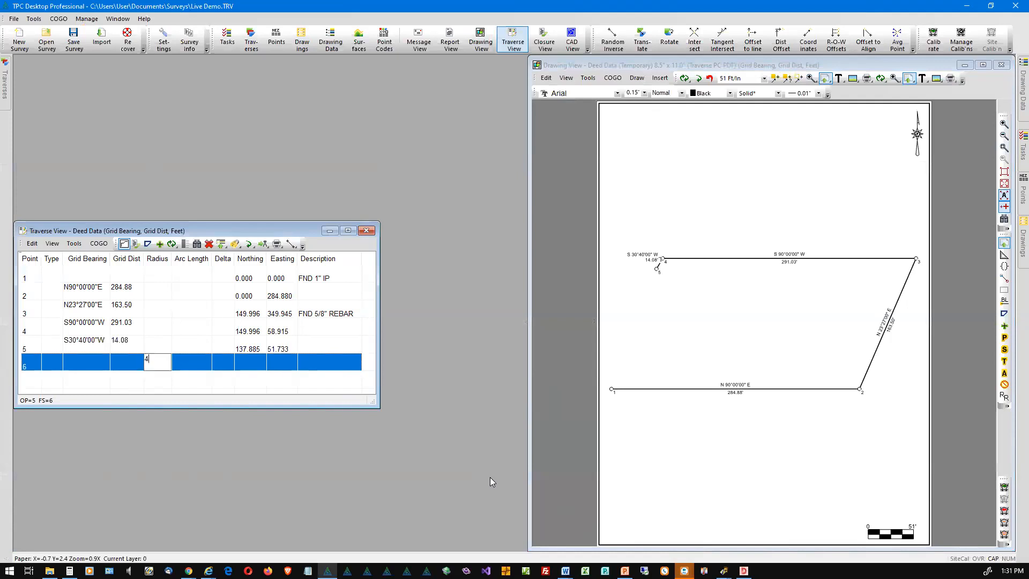
pyautogui.write('20')
pyautogui.press('Tab')
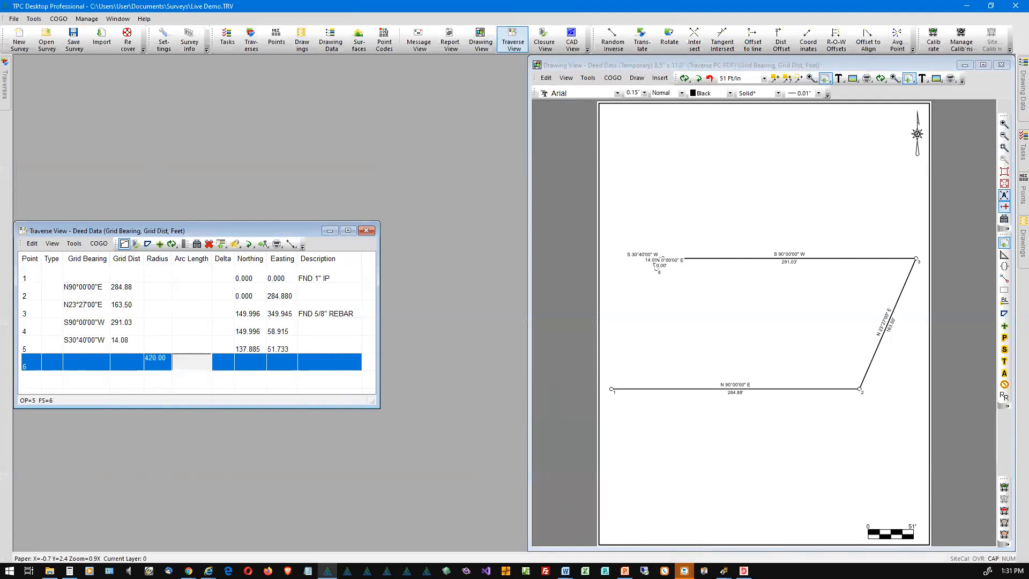
pyautogui.write('148')
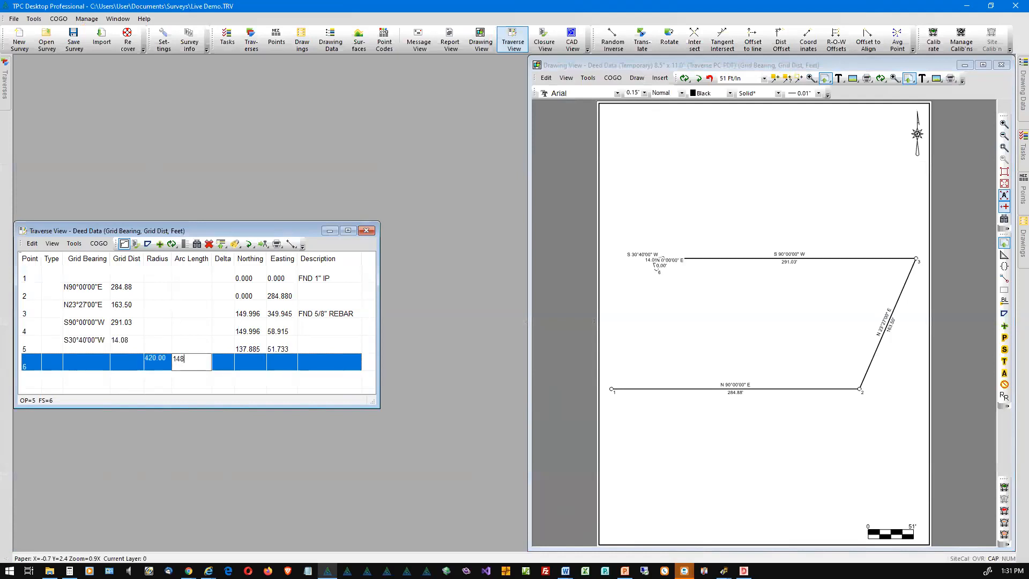
pyautogui.write('.04')
pyautogui.press('Return')
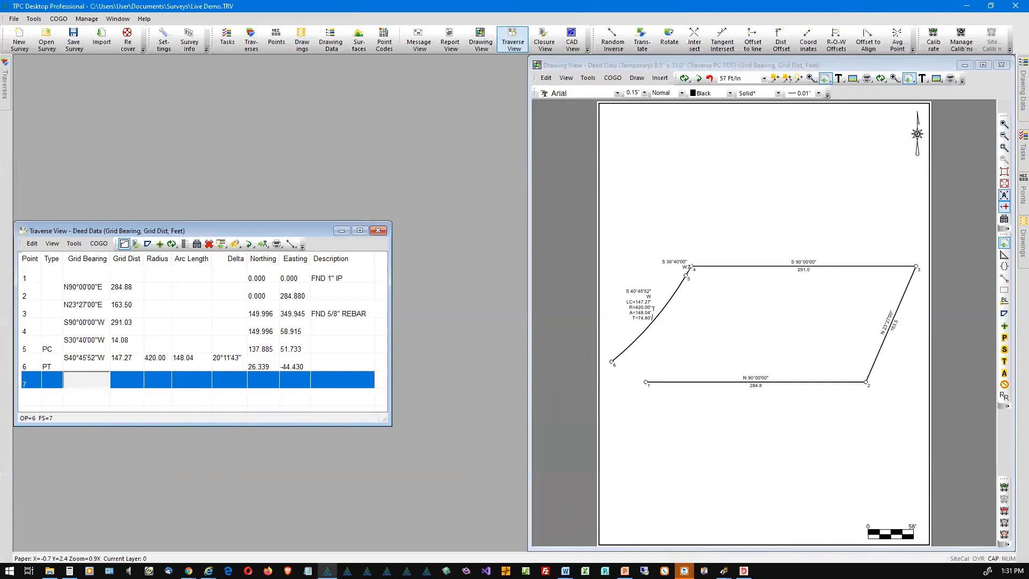
# Step: Set the radius of the curve ending at point 6 to -420 to reverse its direction
pyautogui.press('Up')
pyautogui.press('Tab')
pyautogui.press('Tab')
pyautogui.press('Tab')
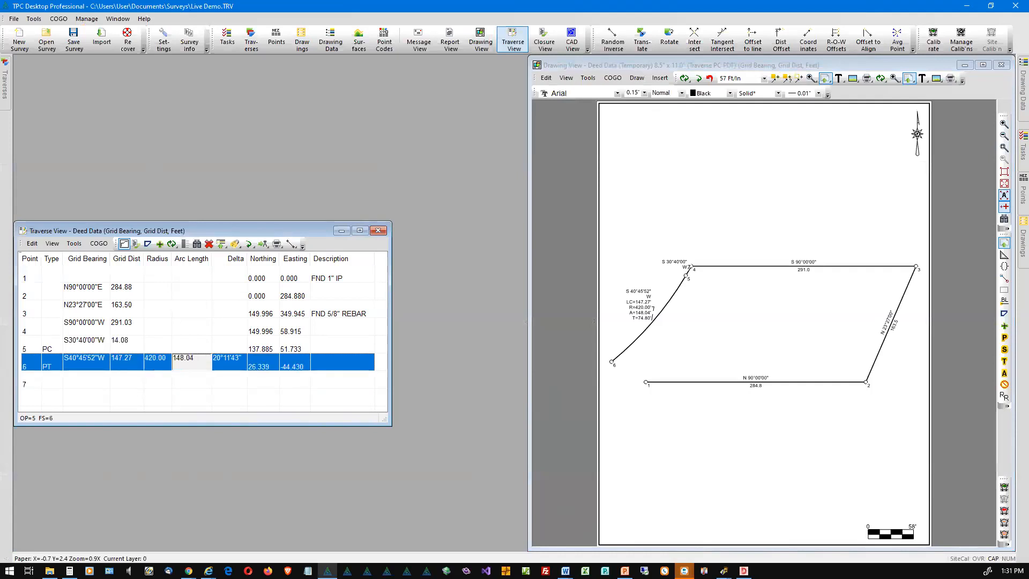
pyautogui.press('Left')
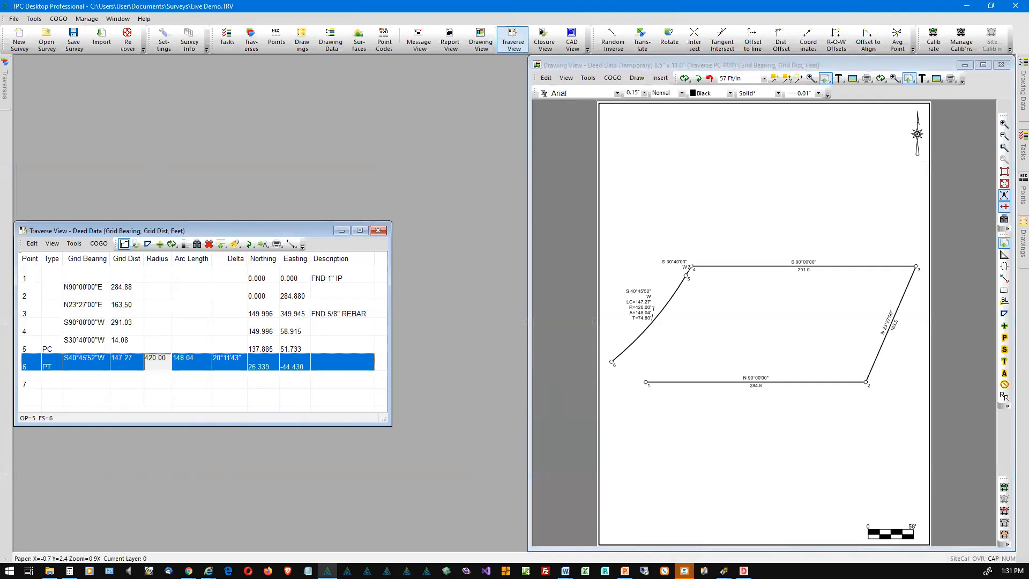
pyautogui.write('-420')
pyautogui.press('Tab')
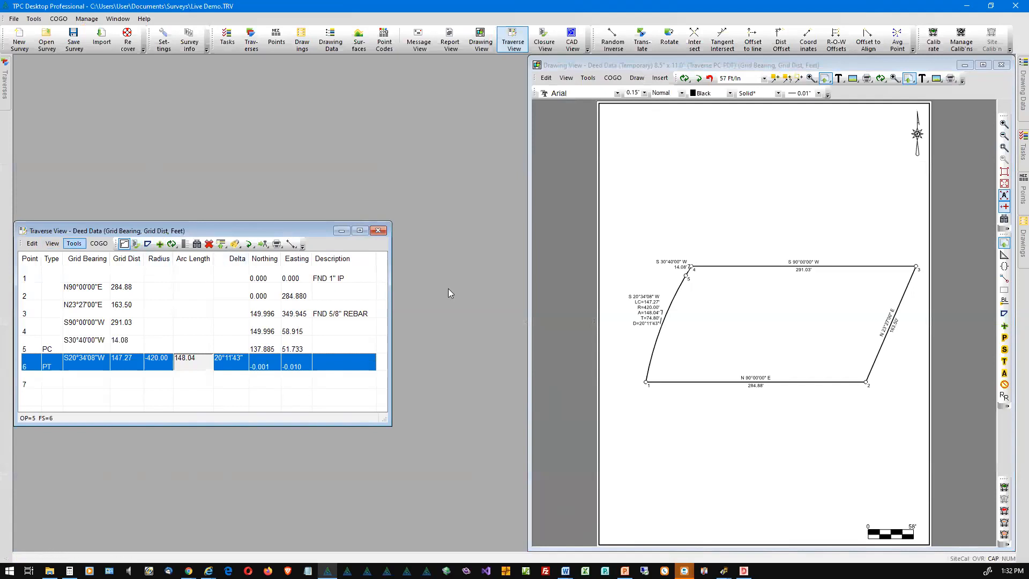
# Step: Open the Closure View for the Deed Data traverse
pyautogui.press('Down')
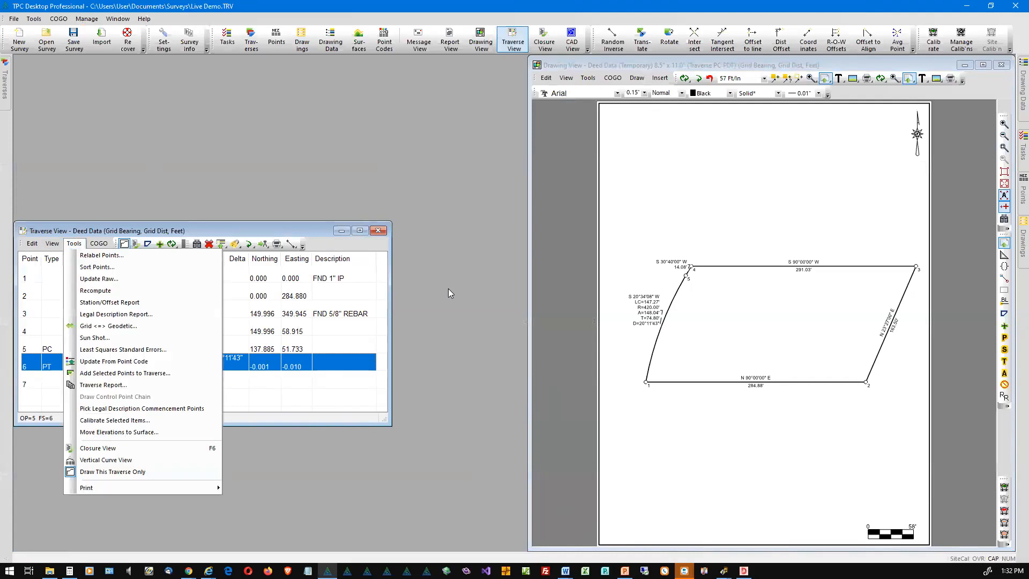
pyautogui.press('Down')
pyautogui.press('Down')
pyautogui.press('Down')
pyautogui.press('Down')
pyautogui.press('Down')
pyautogui.press('Down')
pyautogui.press('Down')
pyautogui.press('Down')
pyautogui.press('Down')
pyautogui.press('Down')
pyautogui.press('Down')
pyautogui.press('Down')
pyautogui.press('Down')
pyautogui.press('Down')
pyautogui.press('Down')
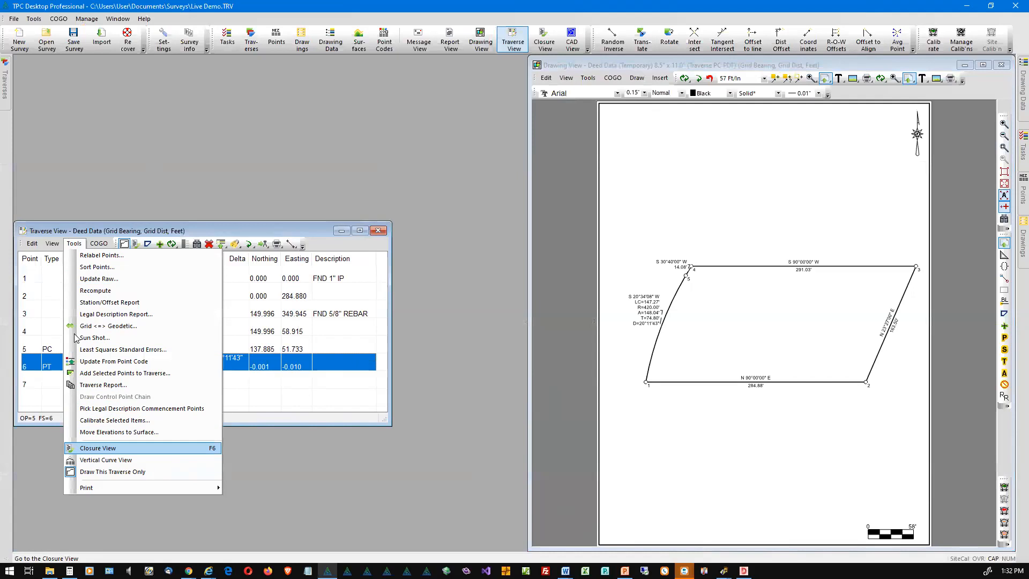
pyautogui.press('Return')
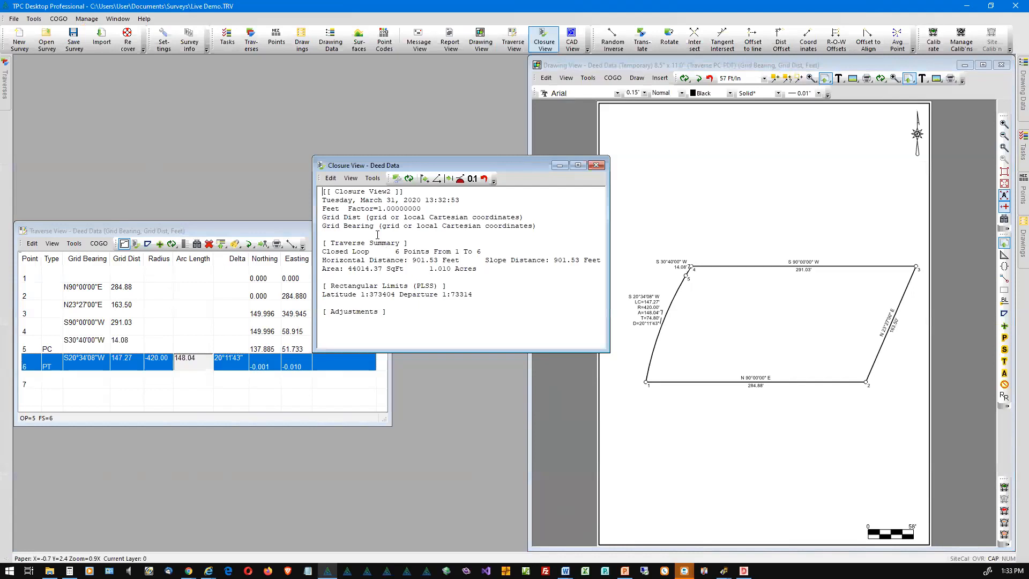
# Step: Include the adjustment details in the Deed Data closure report and enlarge its window to fit more of the report
pyautogui.click(351, 179)
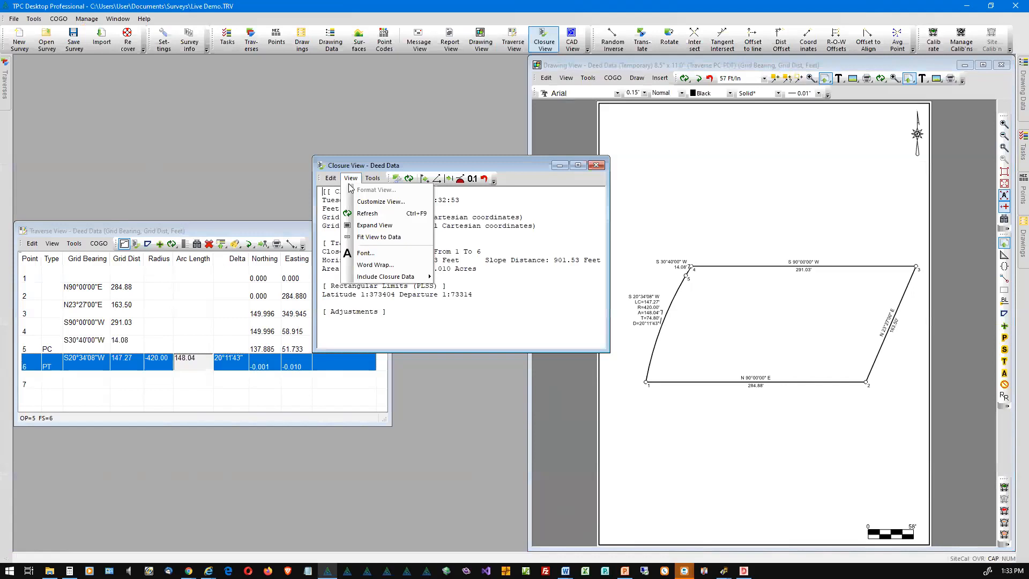
pyautogui.moveTo(363, 279)
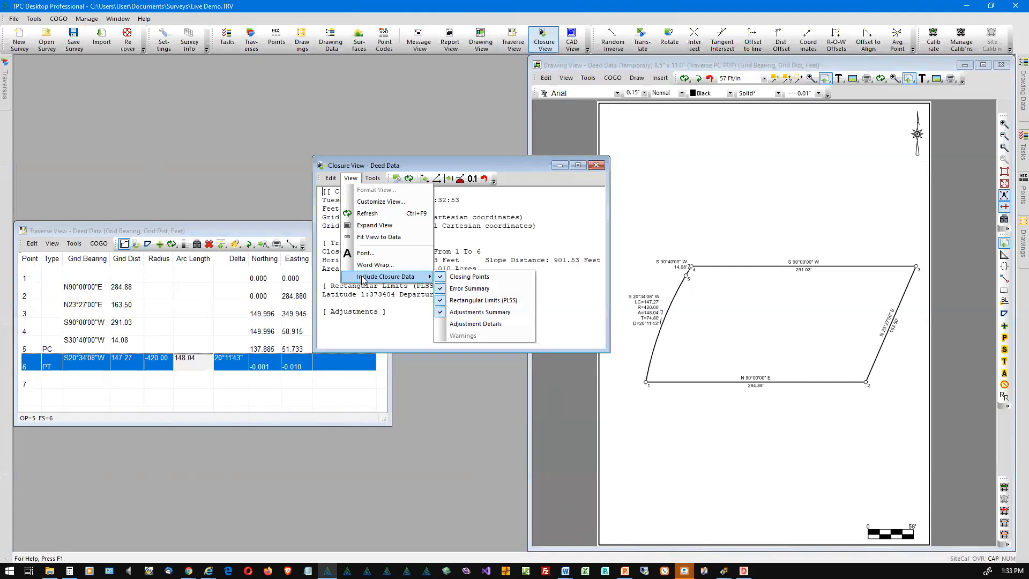
pyautogui.click(446, 324)
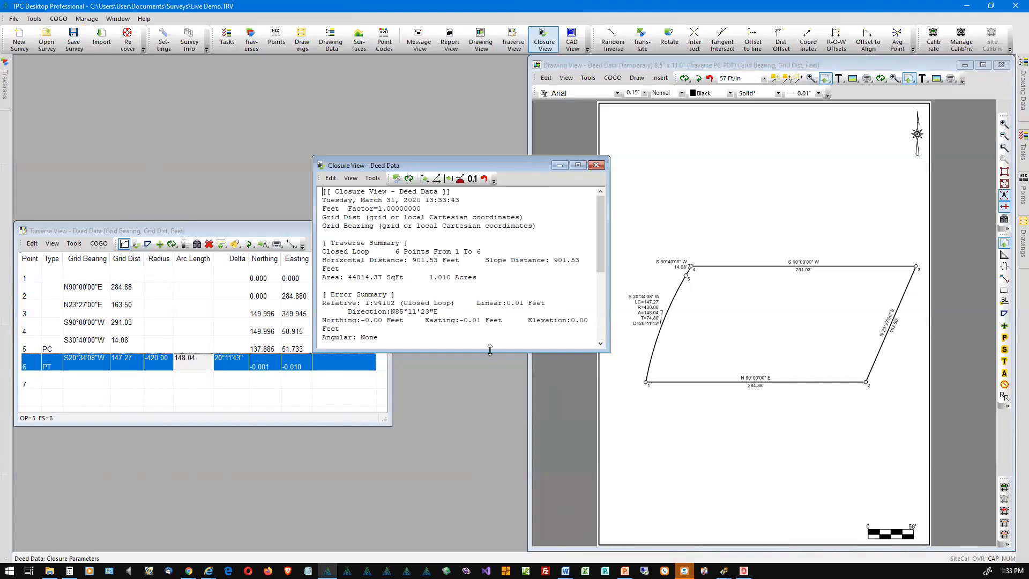
pyautogui.moveTo(490, 349); pyautogui.dragTo(488, 486)
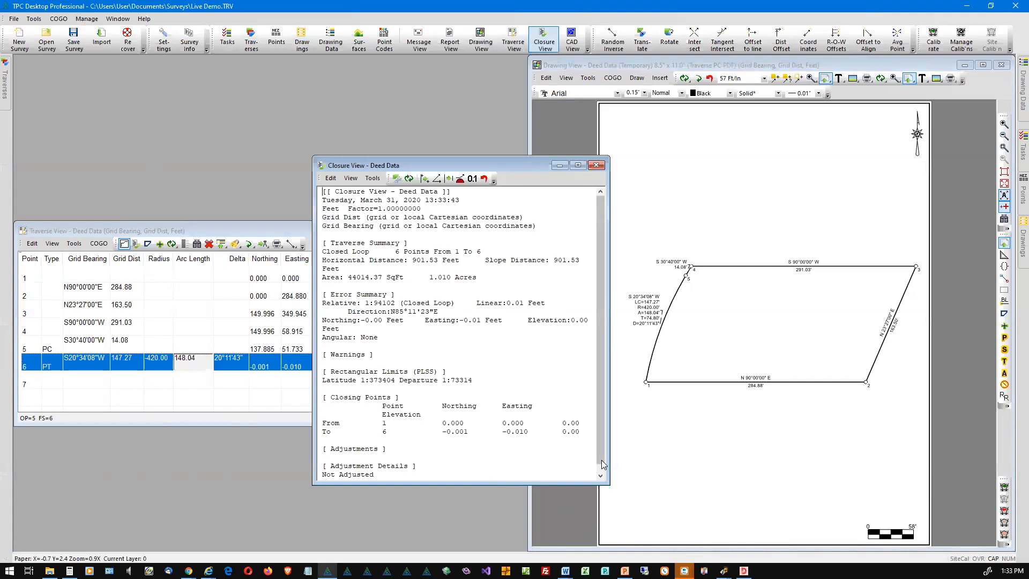
pyautogui.moveTo(601, 460); pyautogui.dragTo(601, 466)
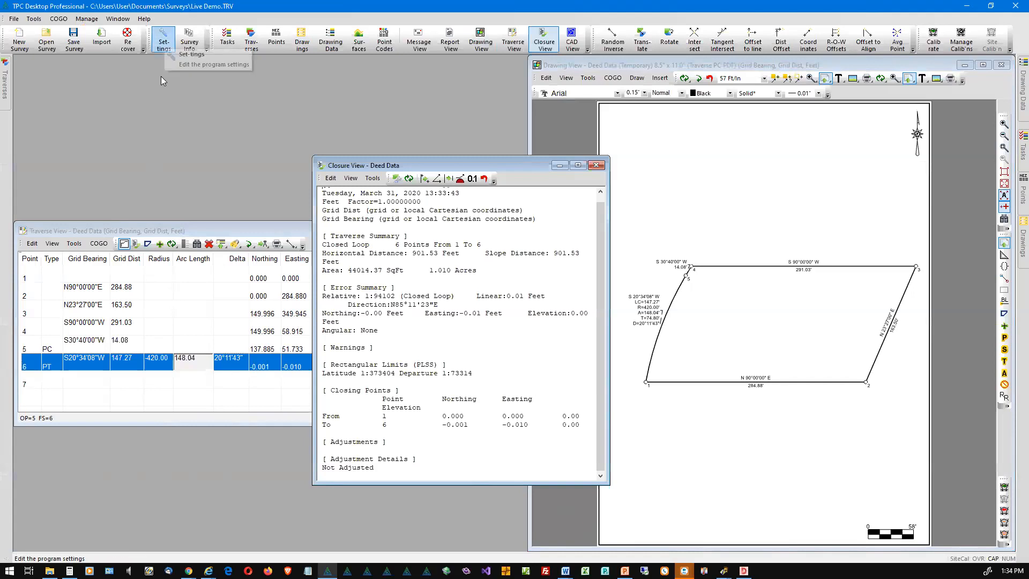
# Step: Set the Closed Loop tolerance to 0.1 in the program settings
pyautogui.click(164, 40)
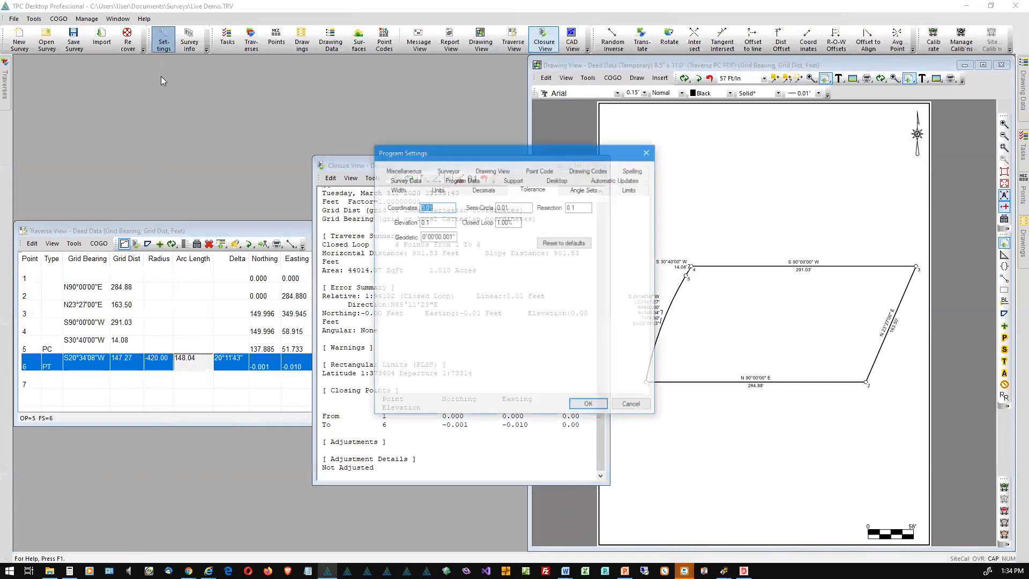
pyautogui.moveTo(517, 223); pyautogui.dragTo(481, 226)
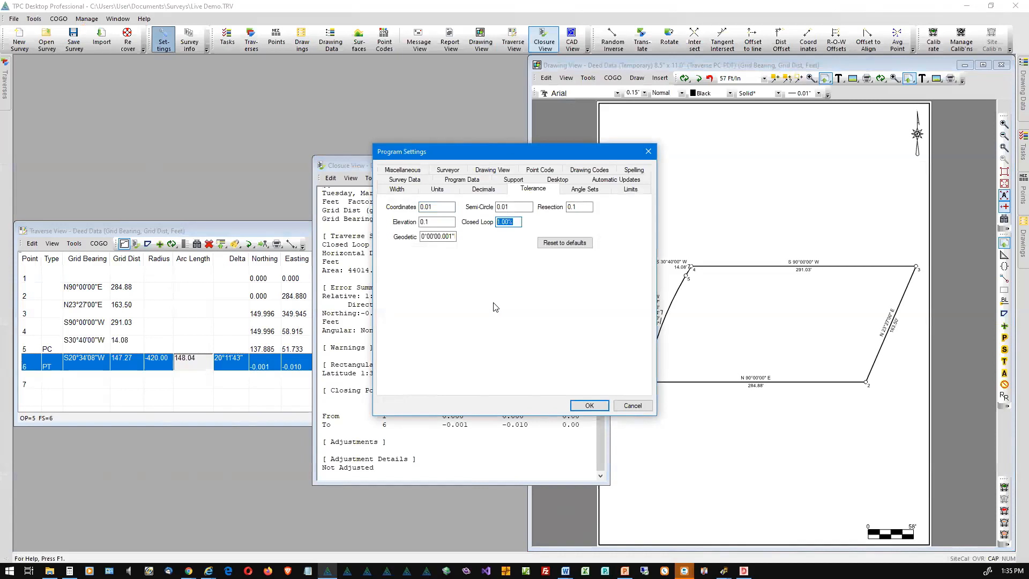
pyautogui.write('0.1')
pyautogui.click(589, 405)
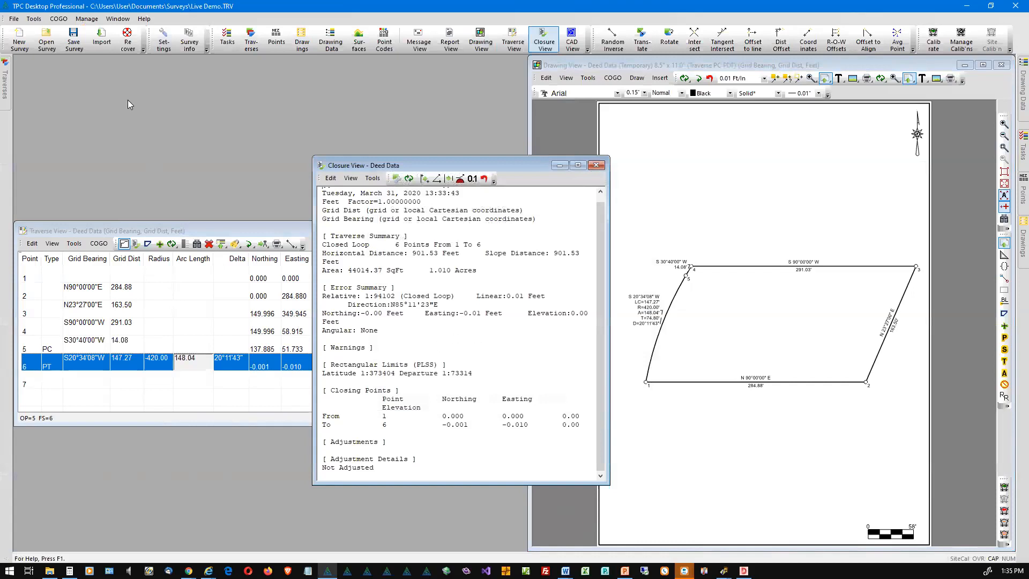
# Step: Examine the Deed Data closure type in the traverse list, widening its column, and return to the drawing
pyautogui.click(4, 85)
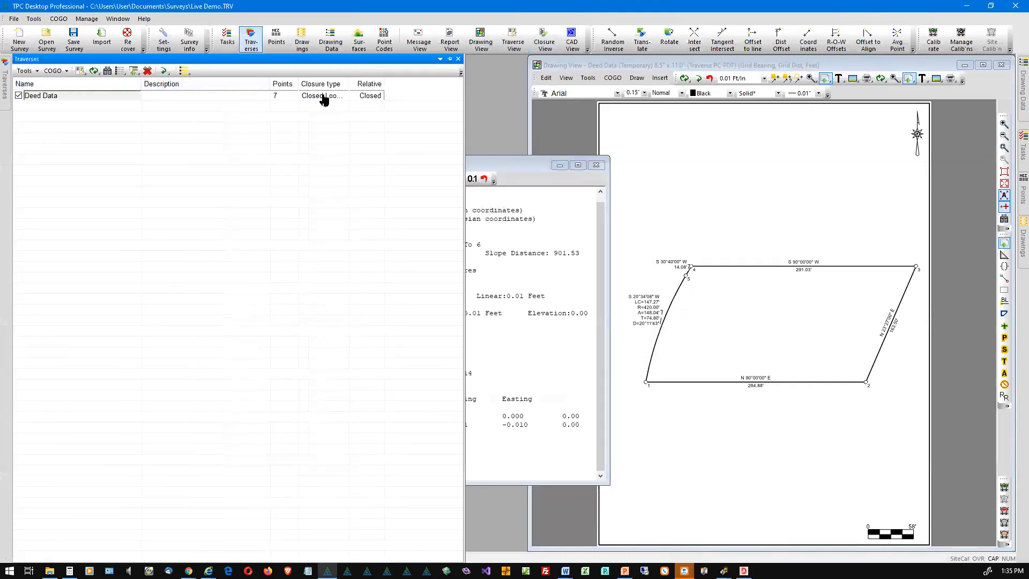
pyautogui.moveTo(347, 85); pyautogui.dragTo(383, 85)
pyautogui.click(516, 164)
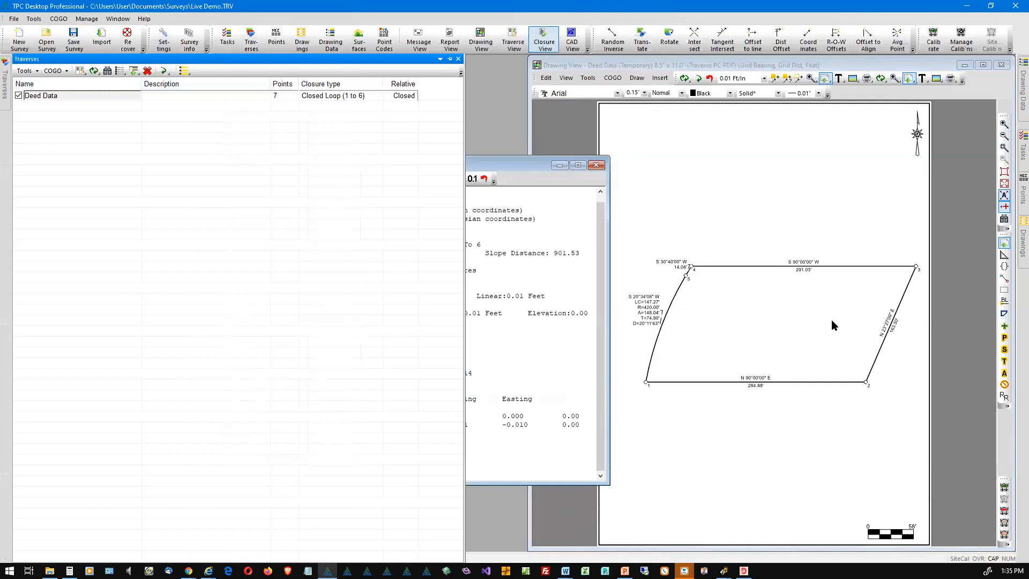
pyautogui.click(687, 196)
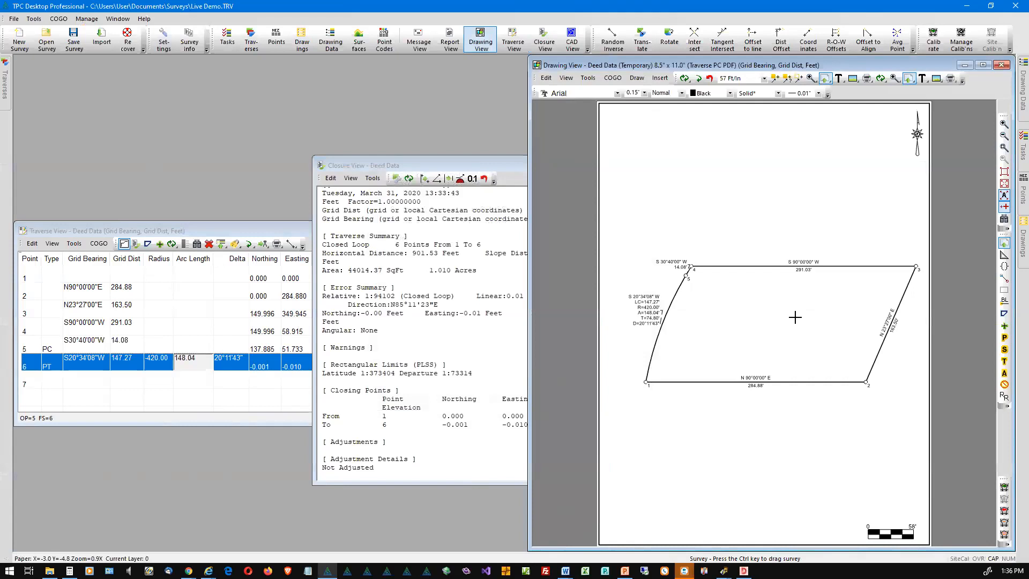
# Step: Turn on the name, square feet and acres lot labels for the Deed Data traverse drawing
pyautogui.rightClick(754, 272)
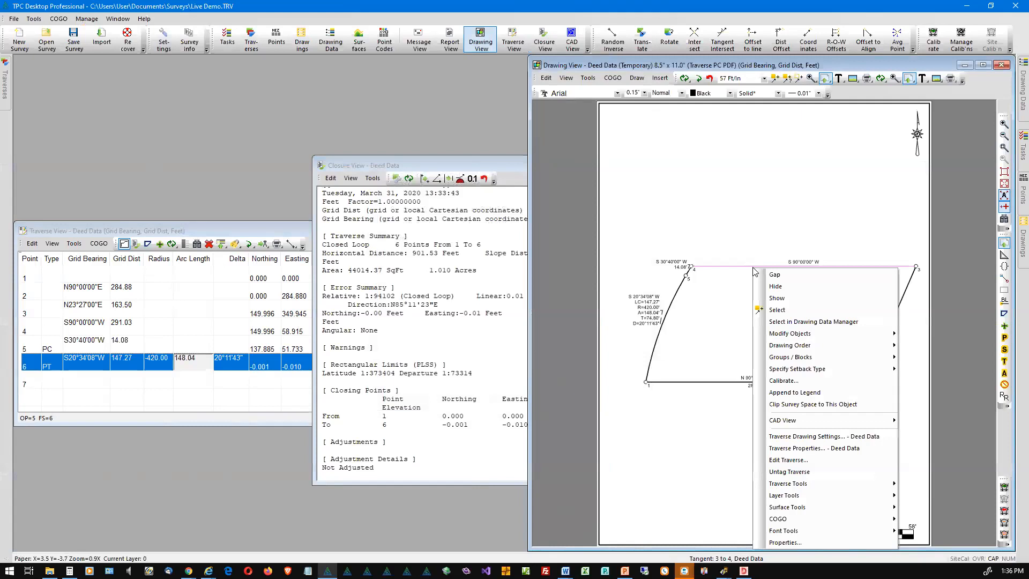
pyautogui.click(790, 437)
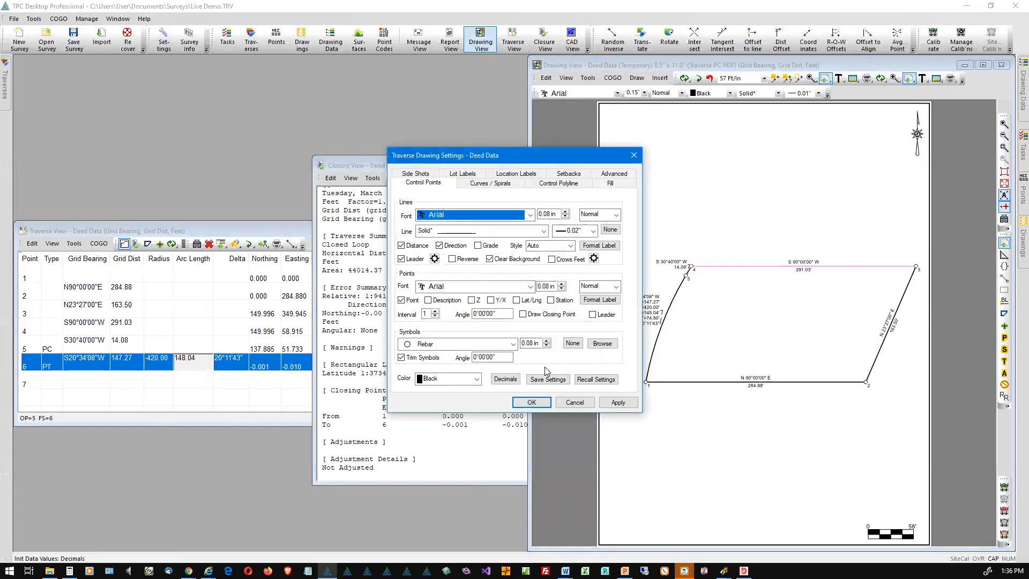
pyautogui.click(463, 174)
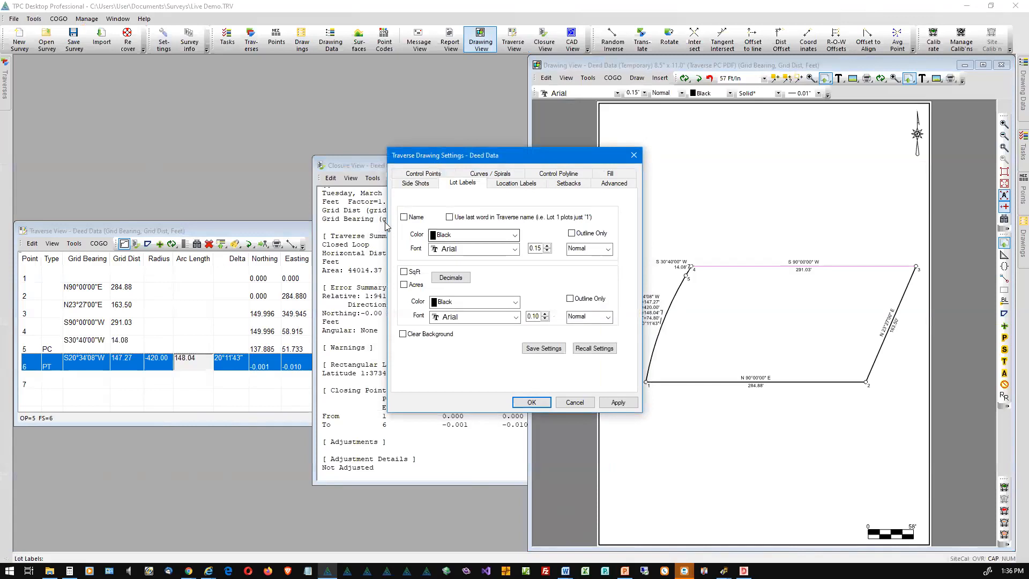
pyautogui.click(405, 218)
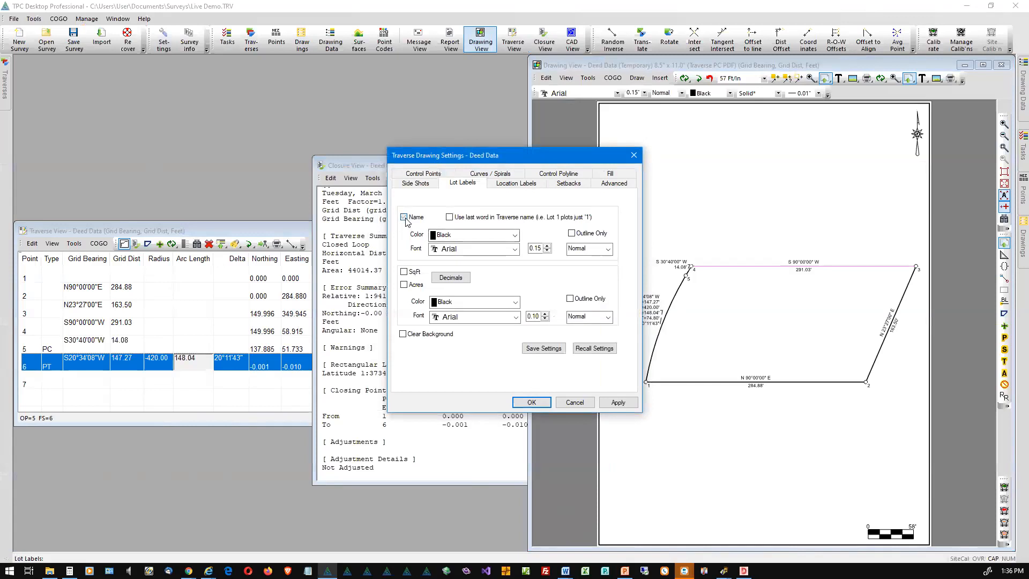
pyautogui.click(404, 272)
pyautogui.click(404, 285)
pyautogui.click(531, 403)
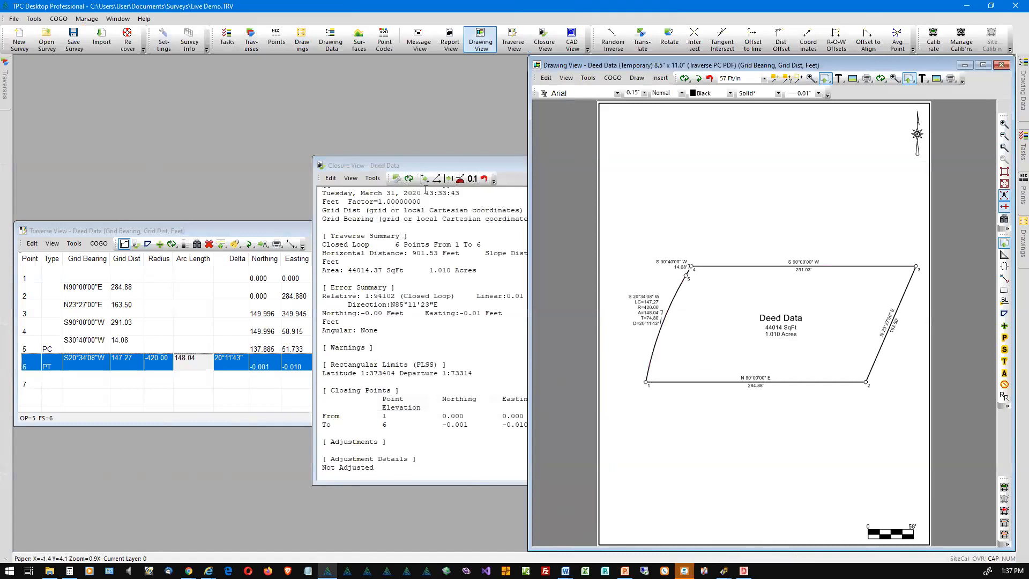
# Step: Review the closure type options in the Deed Data closure settings
pyautogui.click(437, 168)
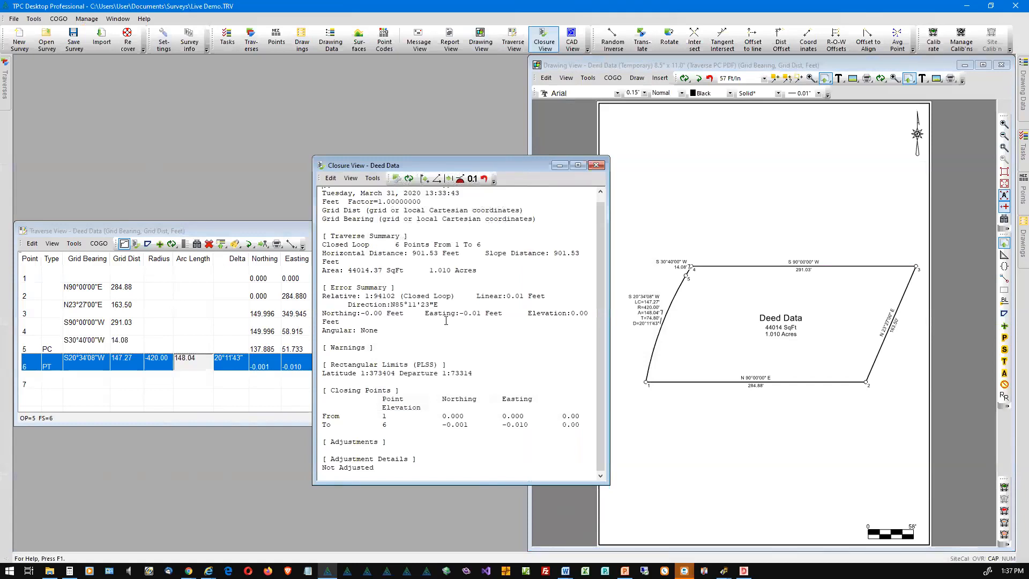
pyautogui.click(331, 178)
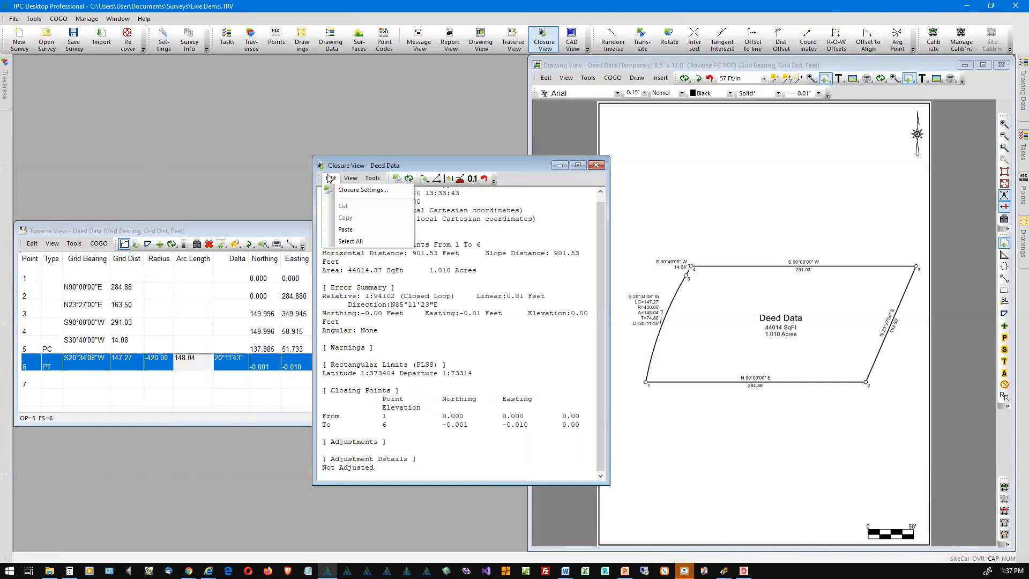
pyautogui.click(348, 193)
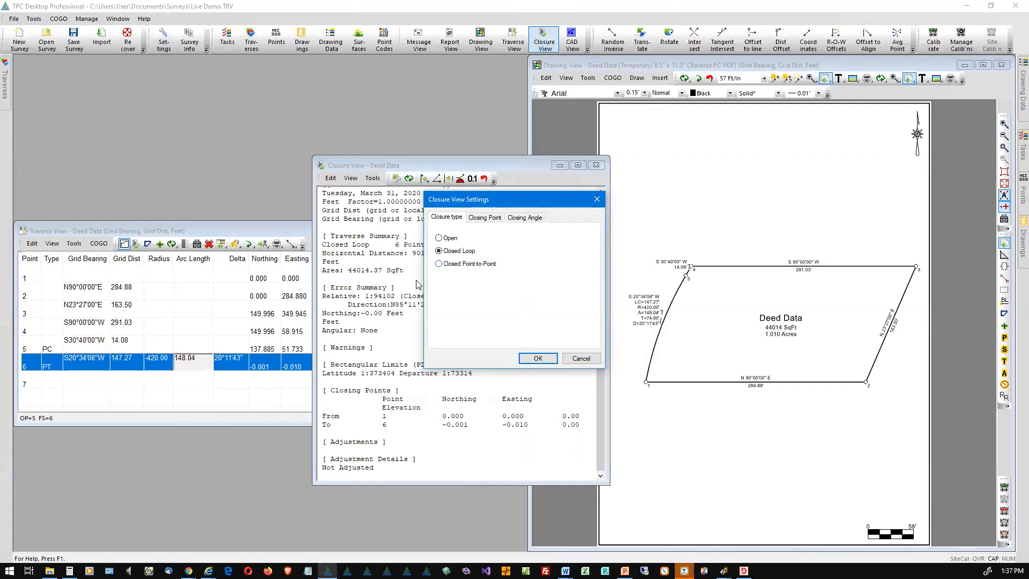
pyautogui.click(591, 361)
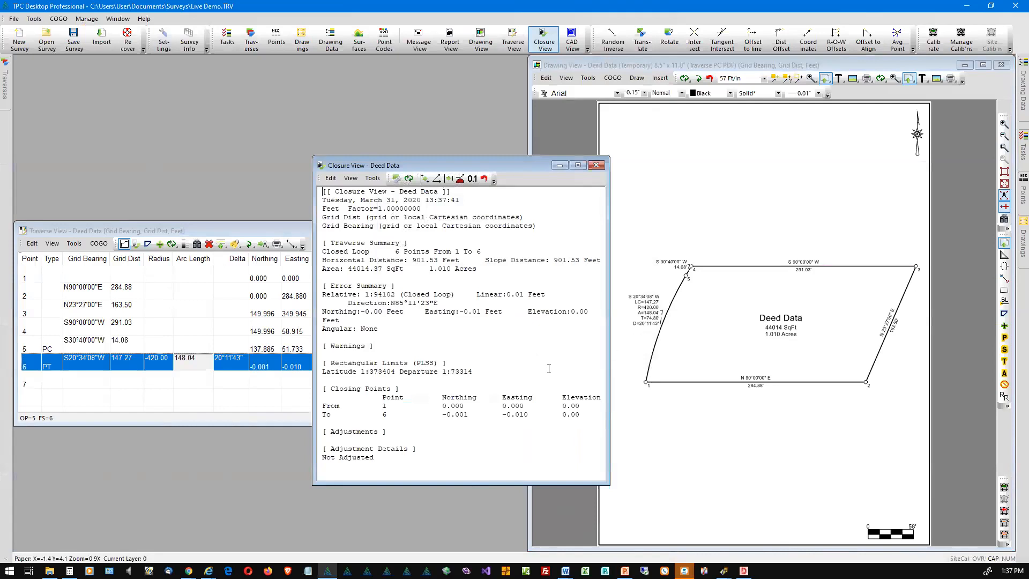
# Step: Reopen the Closure View and balance the Deed Data coordinates with the Compass method, including curve points and elevations
pyautogui.click(596, 165)
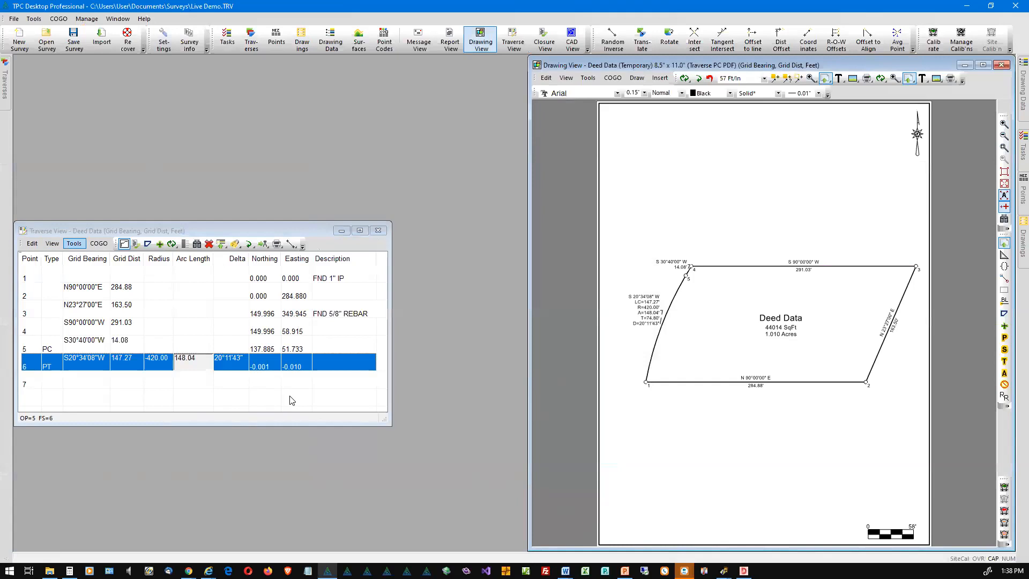
pyautogui.click(74, 244)
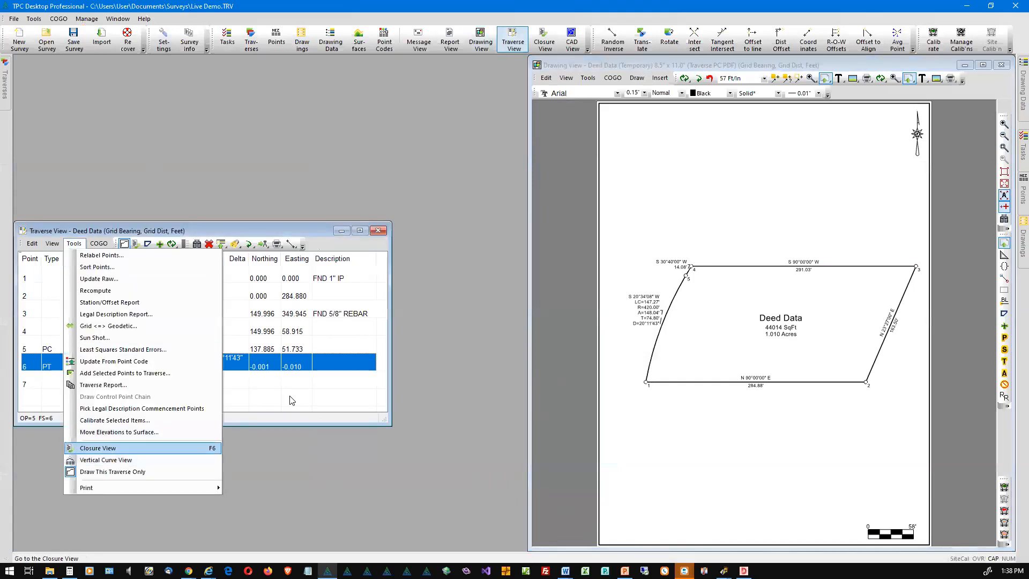
pyautogui.press('Return')
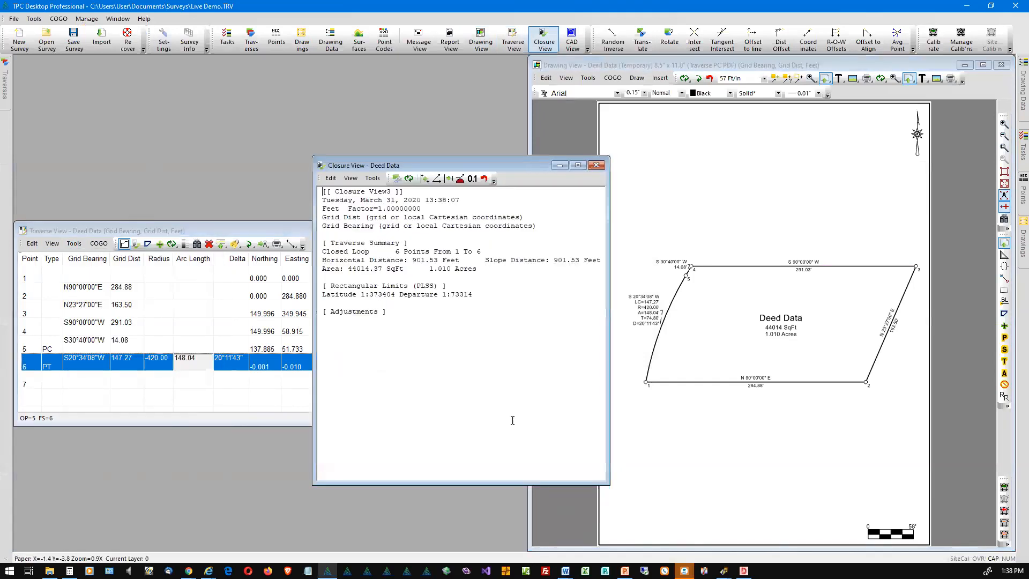
pyautogui.click(372, 179)
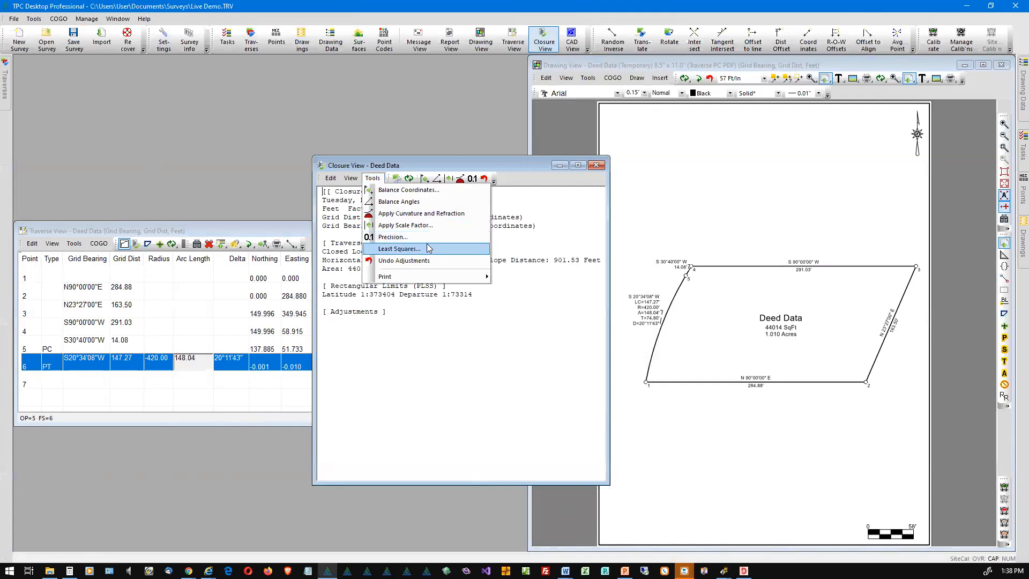
pyautogui.click(426, 191)
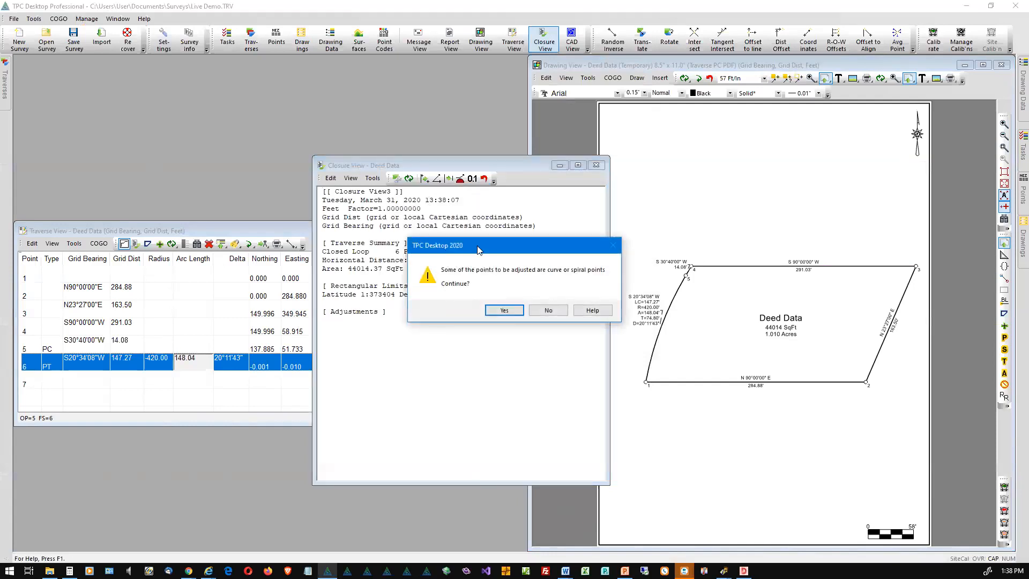
pyautogui.click(512, 313)
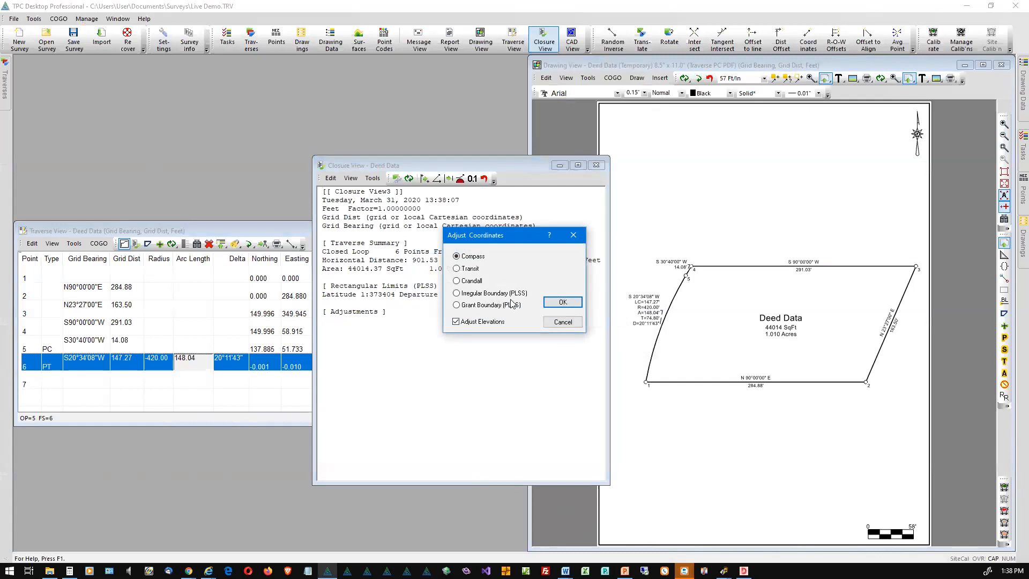
pyautogui.click(552, 303)
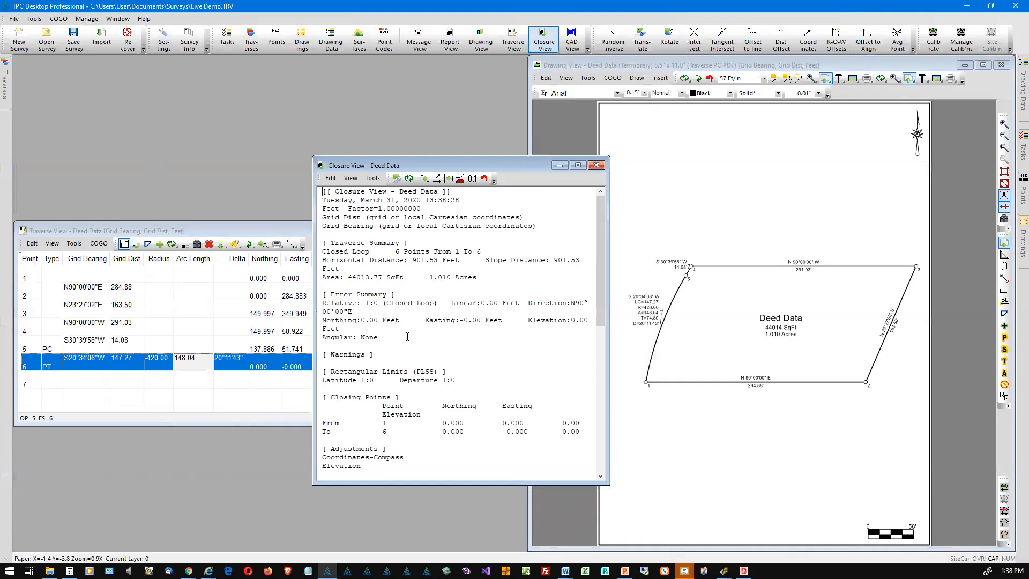
# Step: Select the course to point 4 and switch the Deed Data traverse to displaying its raw data
pyautogui.rightClick(249, 292)
pyautogui.click(245, 249)
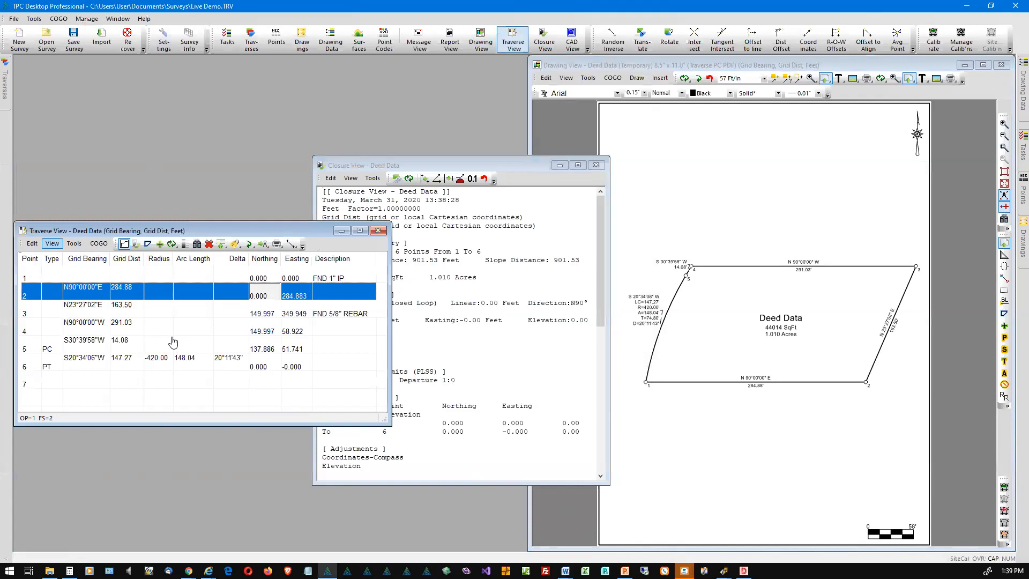
pyautogui.press('Down')
pyautogui.press('Down')
pyautogui.press('Down')
pyautogui.press('Down')
pyautogui.press('Down')
pyautogui.press('Down')
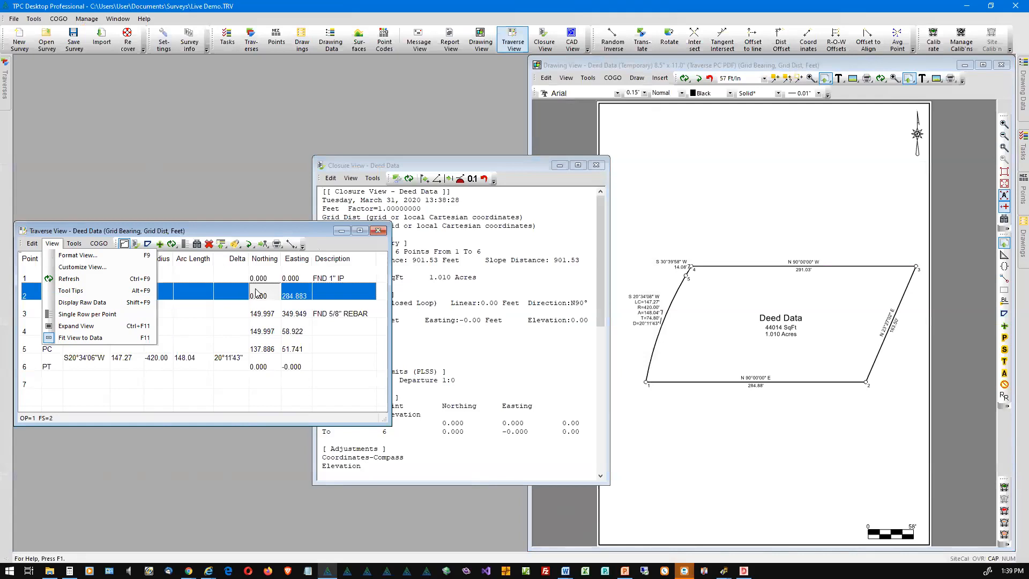
pyautogui.press('Return')
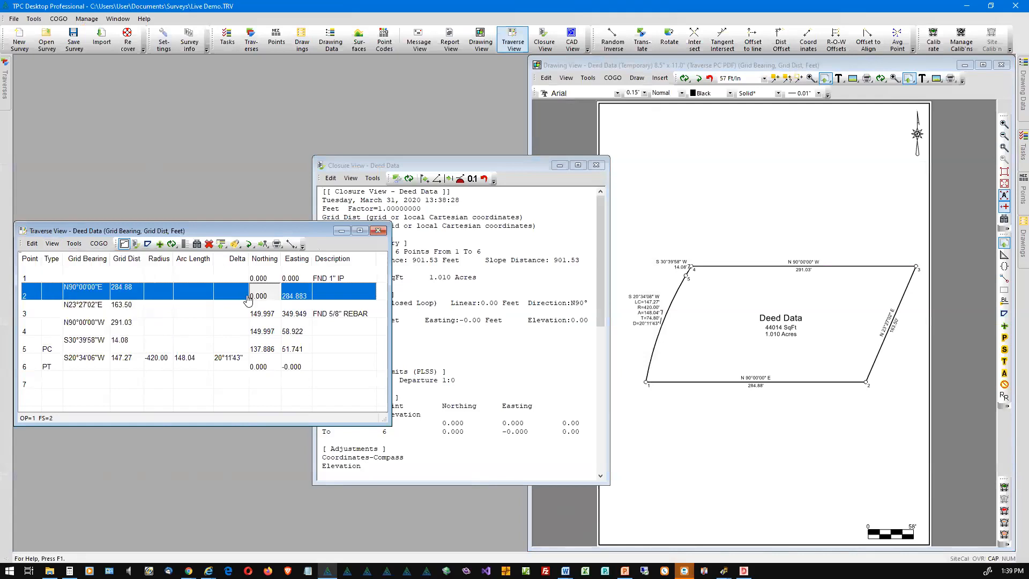
pyautogui.click(86, 336)
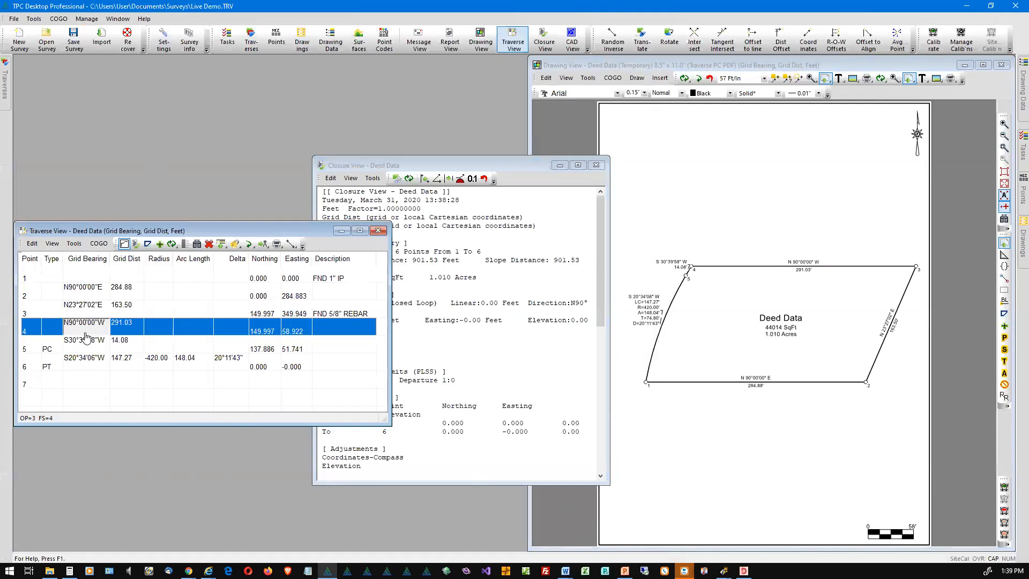
pyautogui.hotkey('ctrl', 'r')
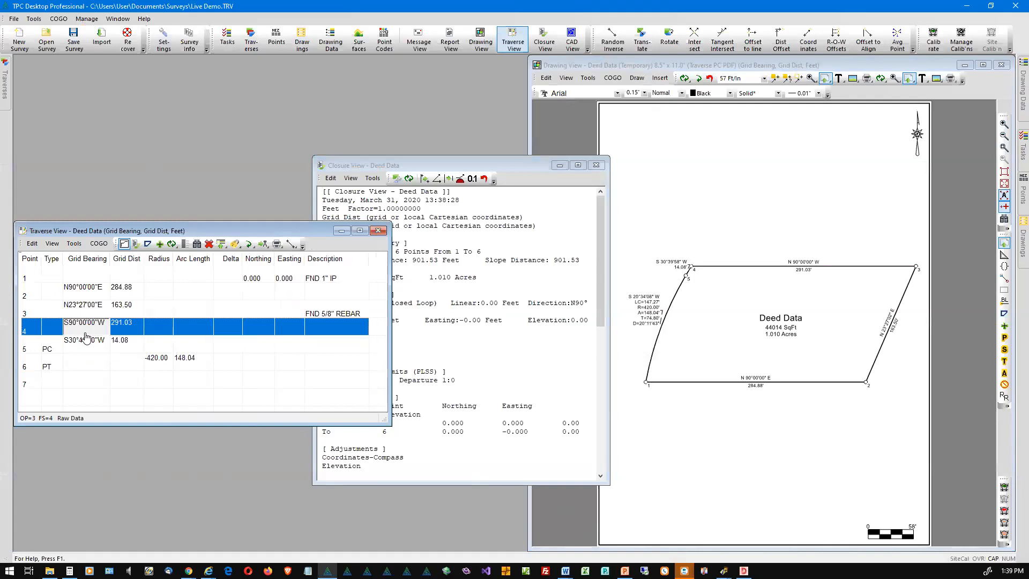
# Step: Switch the Deed Data traverse back and forth between raw and adjusted data to compare the bearings and coordinates, ending on adjusted data
pyautogui.hotkey('ctrl', 'r')
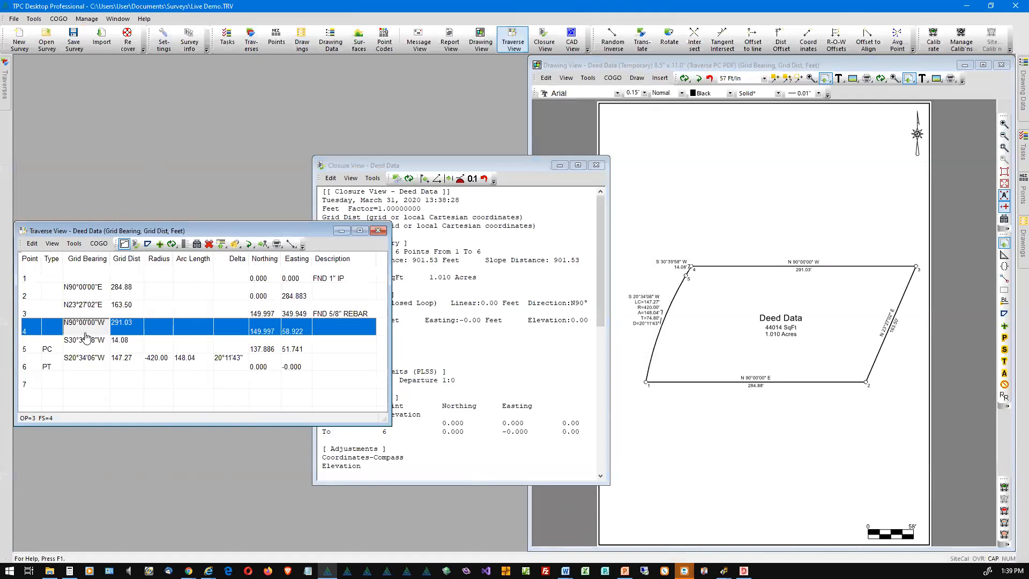
pyautogui.hotkey('ctrl', 'r')
pyautogui.hotkey('ctrl', 'r')
pyautogui.hotkey('ctrl', 'r')
pyautogui.hotkey('ctrl', 'r')
pyautogui.hotkey('ctrl', 'r')
pyautogui.hotkey('ctrl', 'r')
pyautogui.hotkey('ctrl', 'r')
pyautogui.hotkey('ctrl', 'r')
pyautogui.click(52, 244)
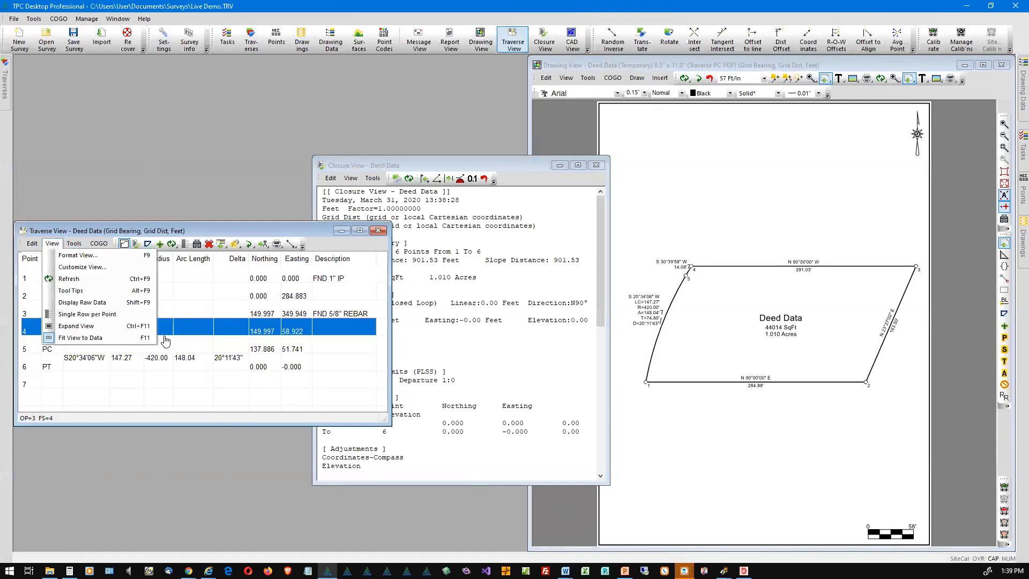
pyautogui.press('Escape')
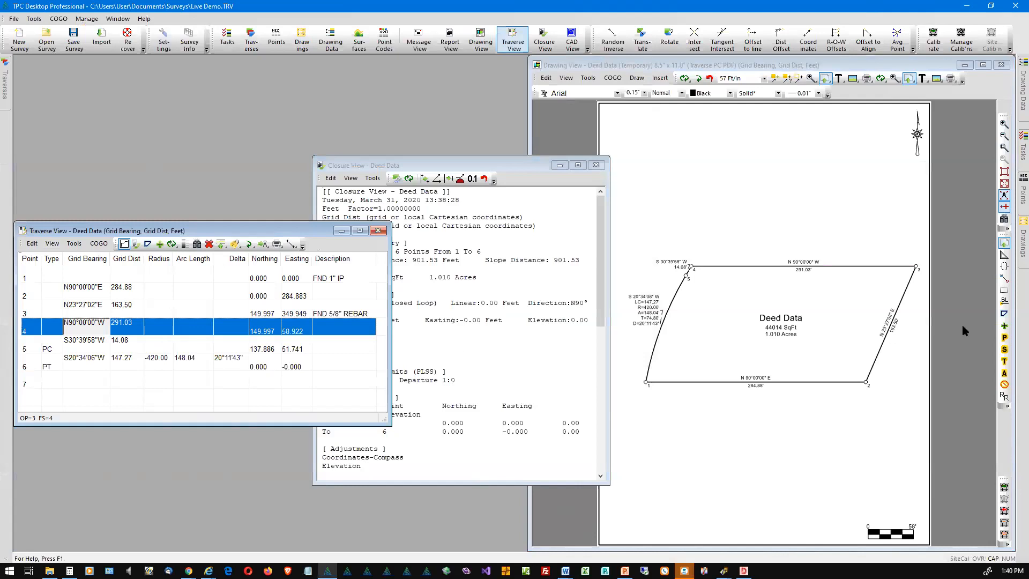
# Step: Close the Closure View and the Traverse View of Deed Data
pyautogui.hotkey('alt', 'Tab')
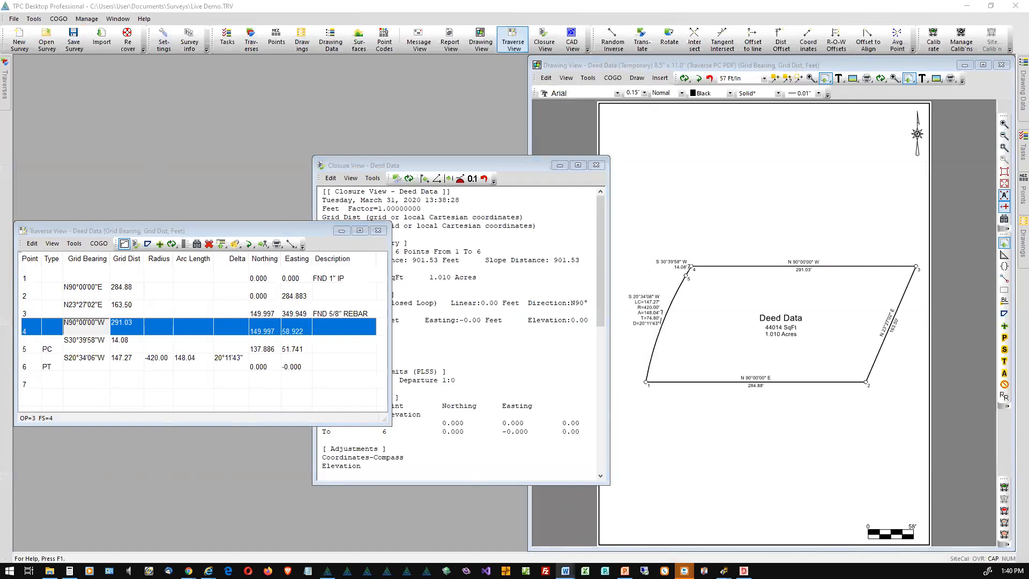
pyautogui.click(597, 165)
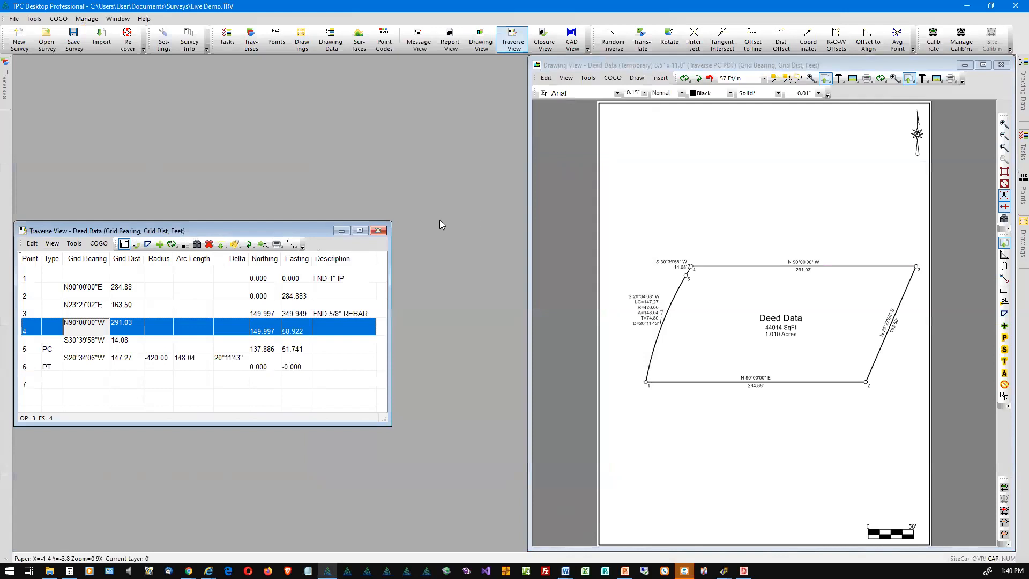
pyautogui.click(382, 231)
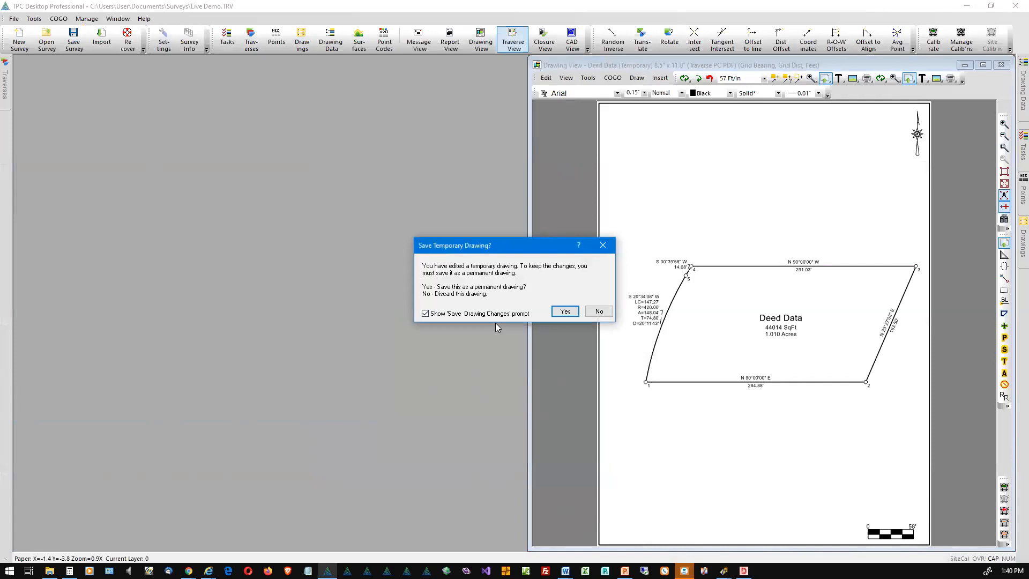
# Step: Save the temporary Deed Data drawing as a permanent drawing and refresh it so its labels are redrawn
pyautogui.click(566, 312)
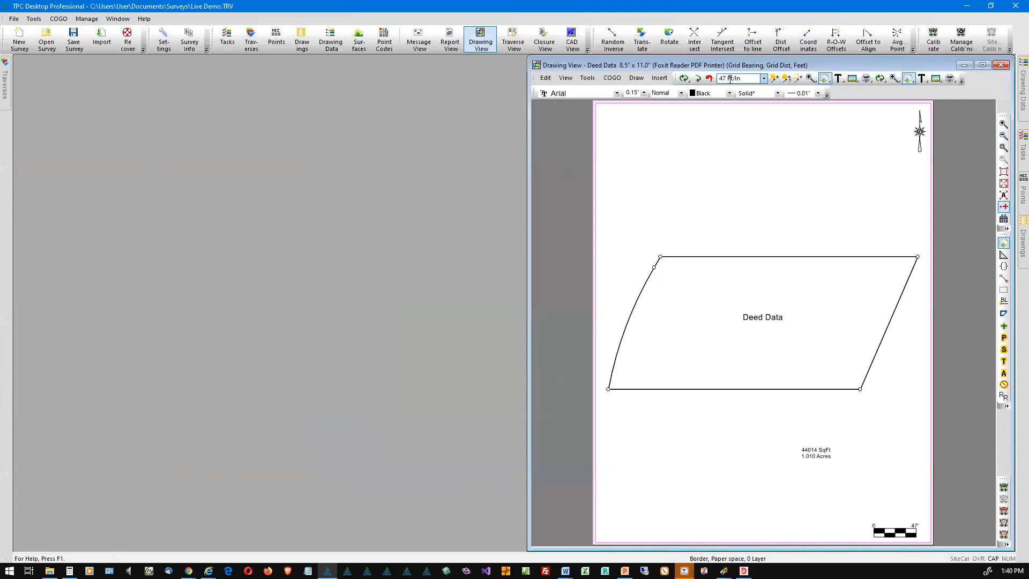
pyautogui.click(710, 79)
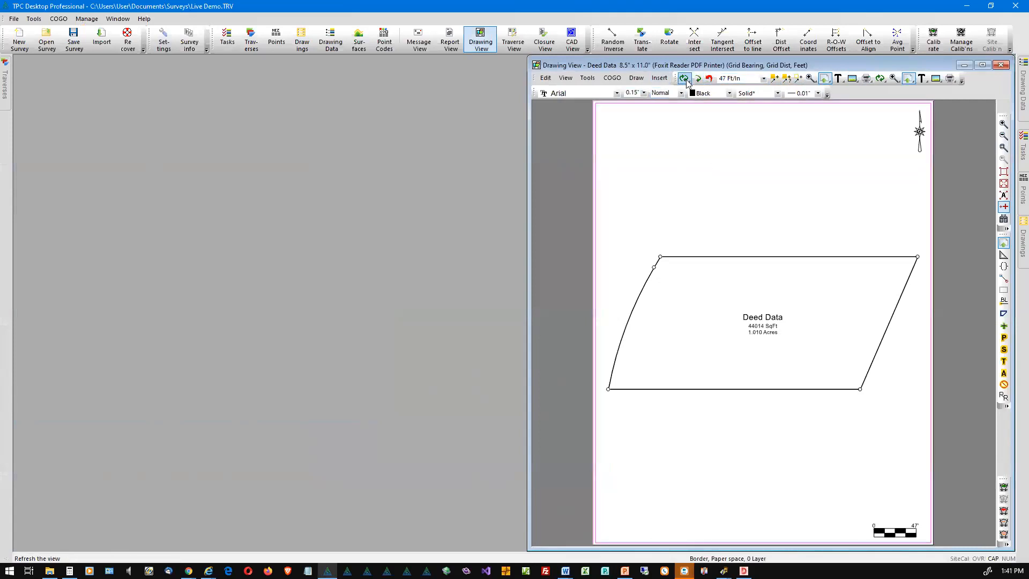
pyautogui.click(698, 79)
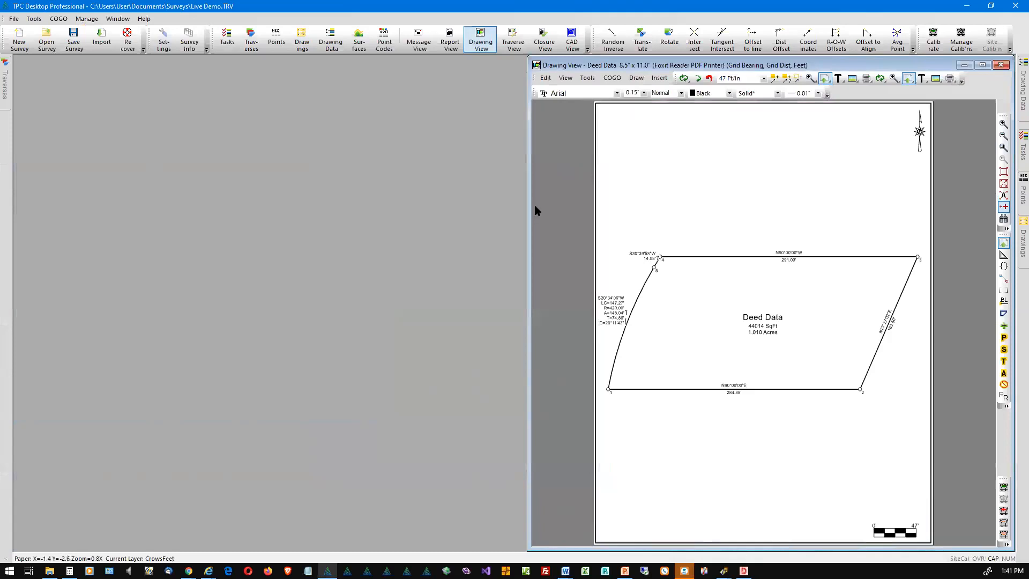
# Step: Start a new traverse after Deed Data and name it FIELD DATA
pyautogui.moveTo(6, 85)
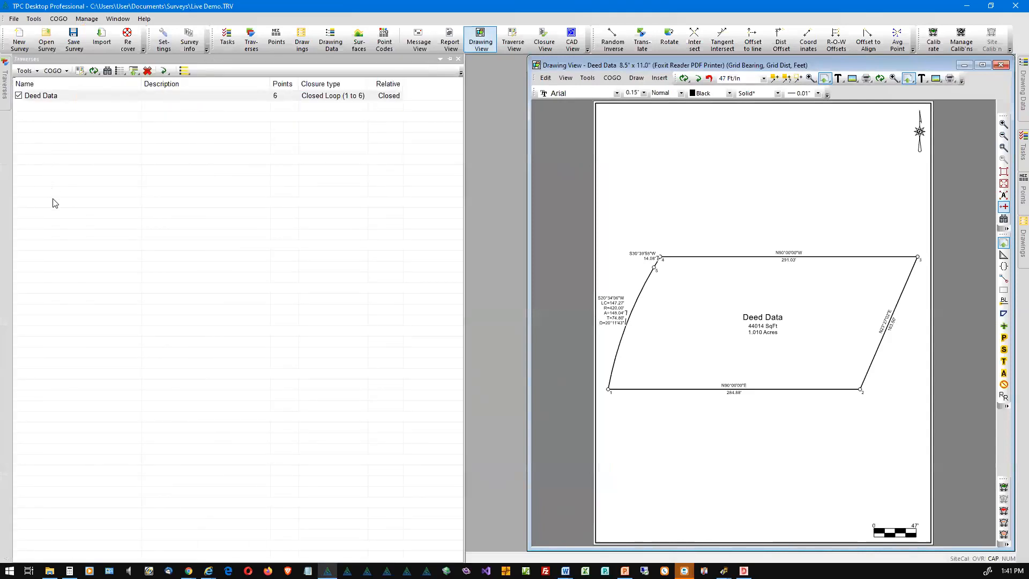
pyautogui.click(59, 214)
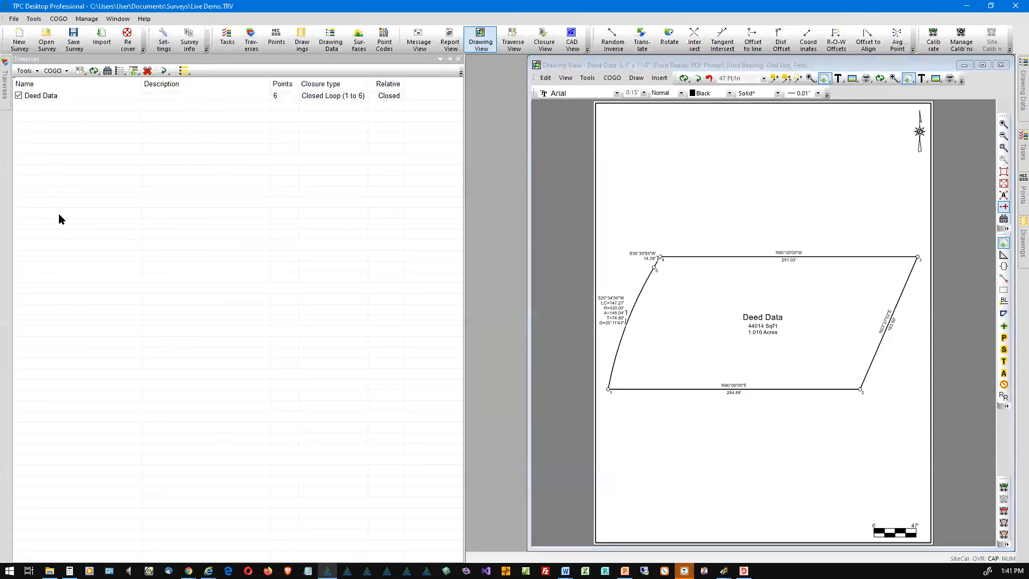
pyautogui.doubleClick(151, 205)
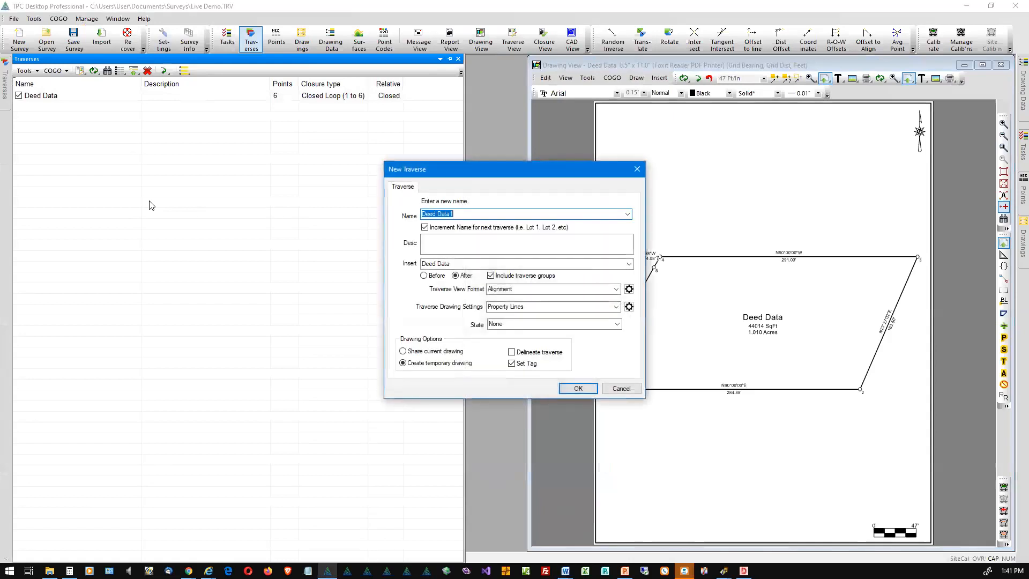
pyautogui.write('fIELD dA')
pyautogui.press('BackSpace')
pyautogui.press('BackSpace')
pyautogui.press('BackSpace')
pyautogui.press('BackSpace')
pyautogui.press('BackSpace')
pyautogui.press('BackSpace')
pyautogui.press('BackSpace')
pyautogui.press('BackSpace')
pyautogui.write('FIELD DATA')
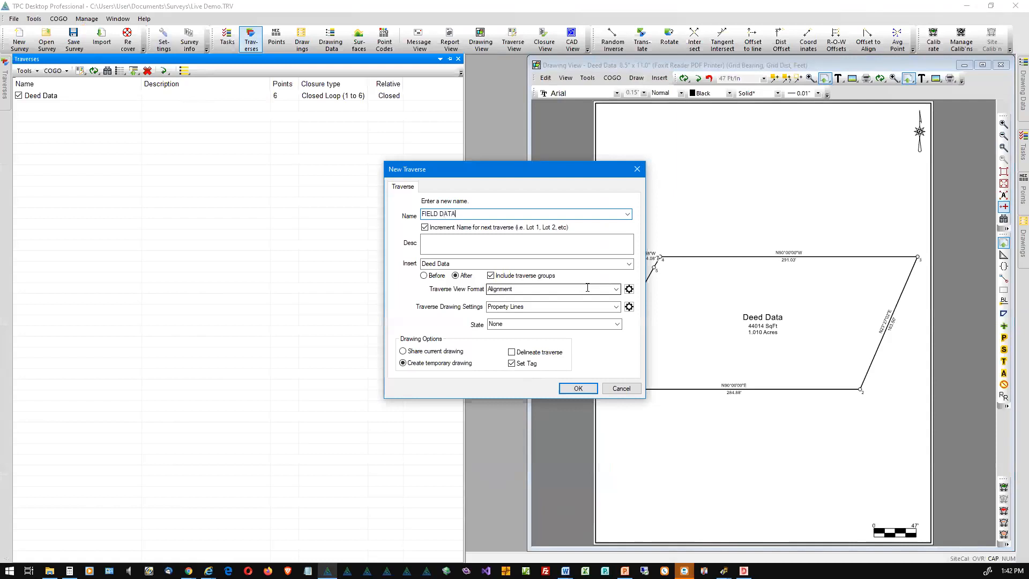
# Step: Create the FIELD DATA traverse with the Control 3D view format and Control Loops drawing settings, sharing the current drawing
pyautogui.click(616, 290)
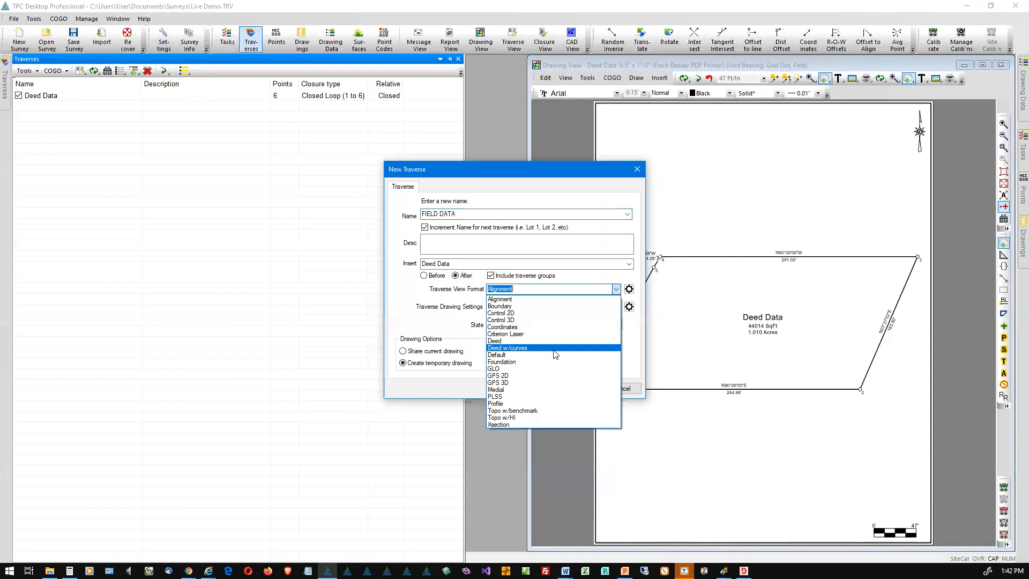
pyautogui.click(525, 322)
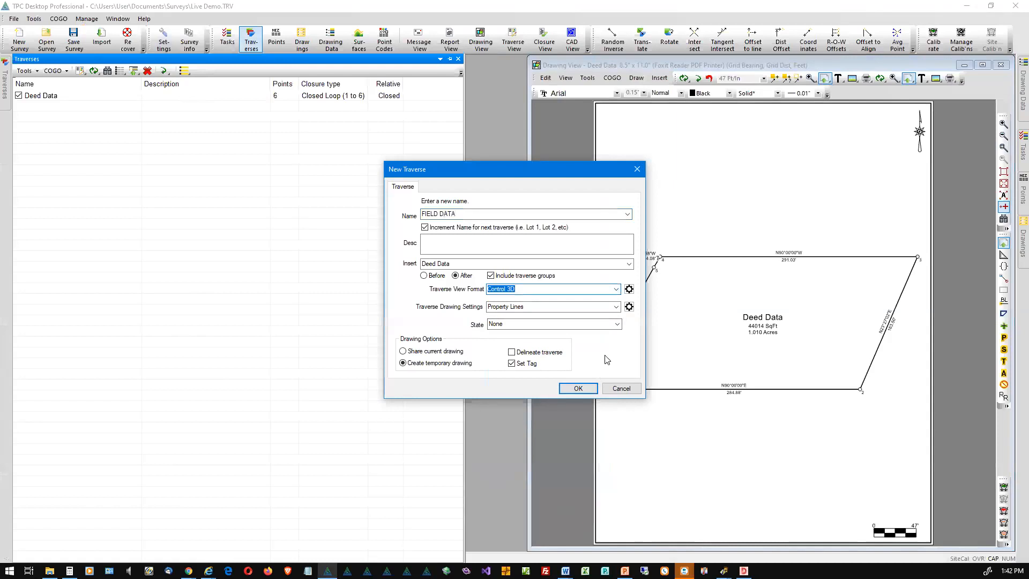
pyautogui.click(617, 306)
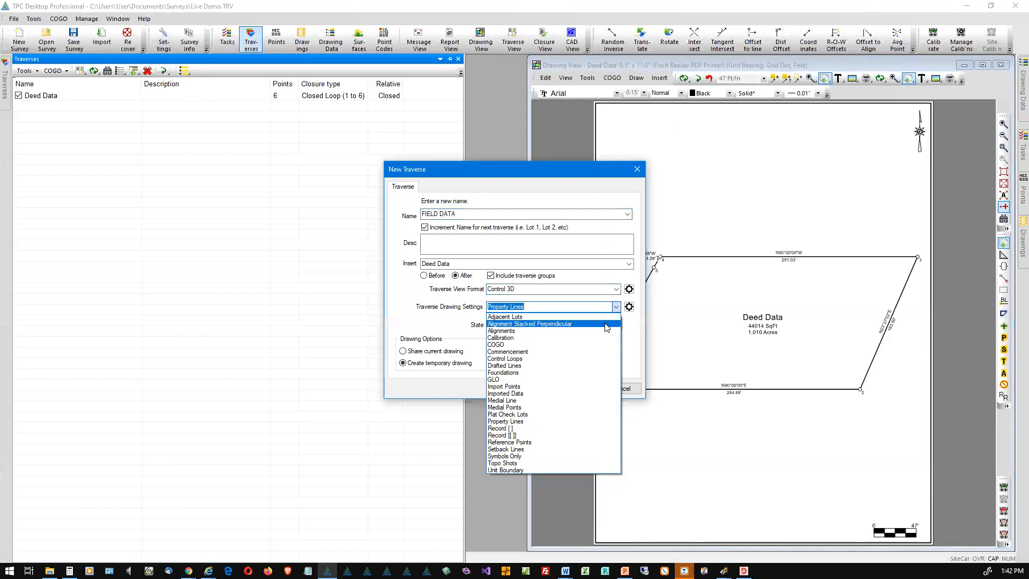
pyautogui.click(512, 358)
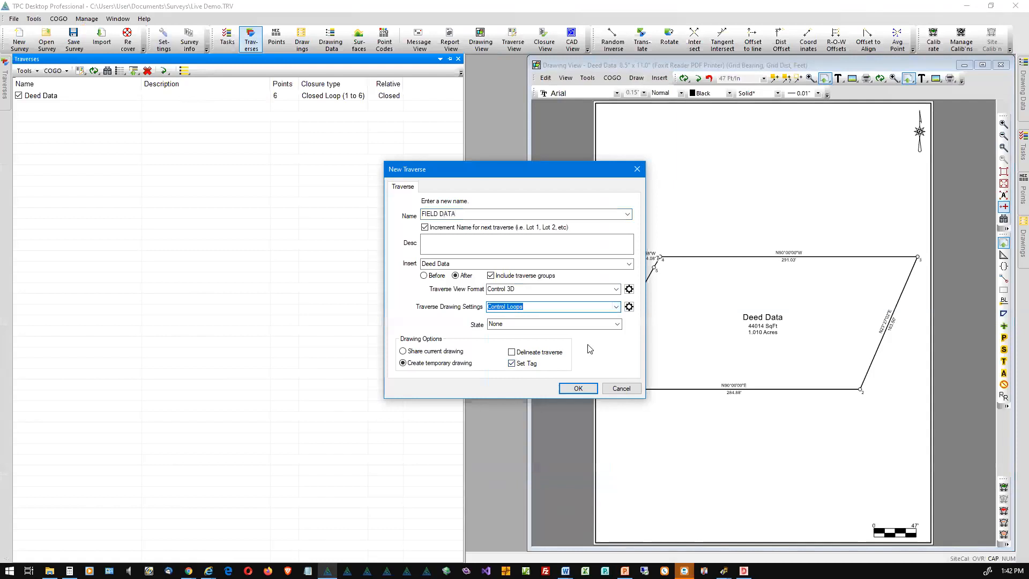
pyautogui.click(403, 353)
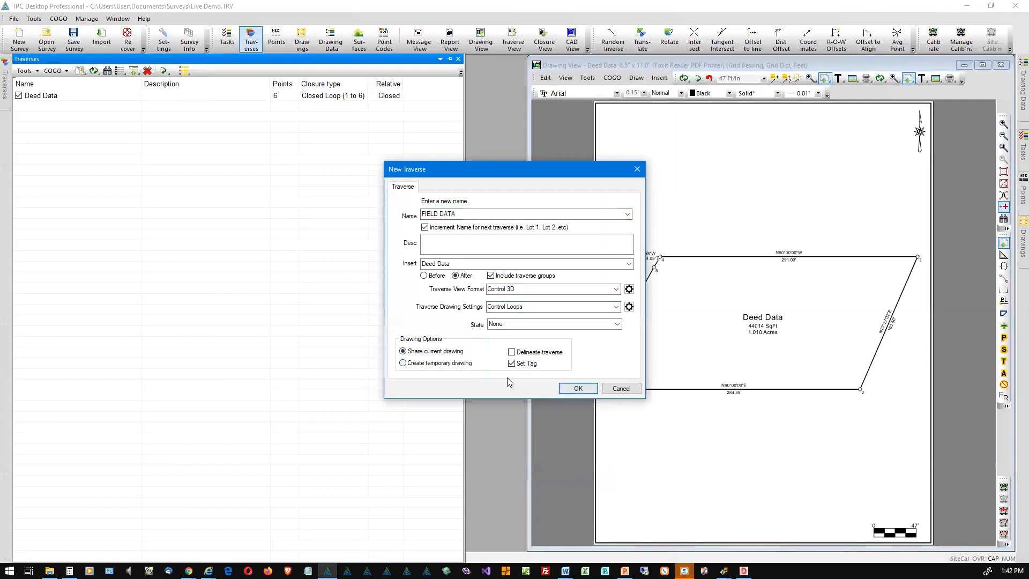
pyautogui.click(576, 387)
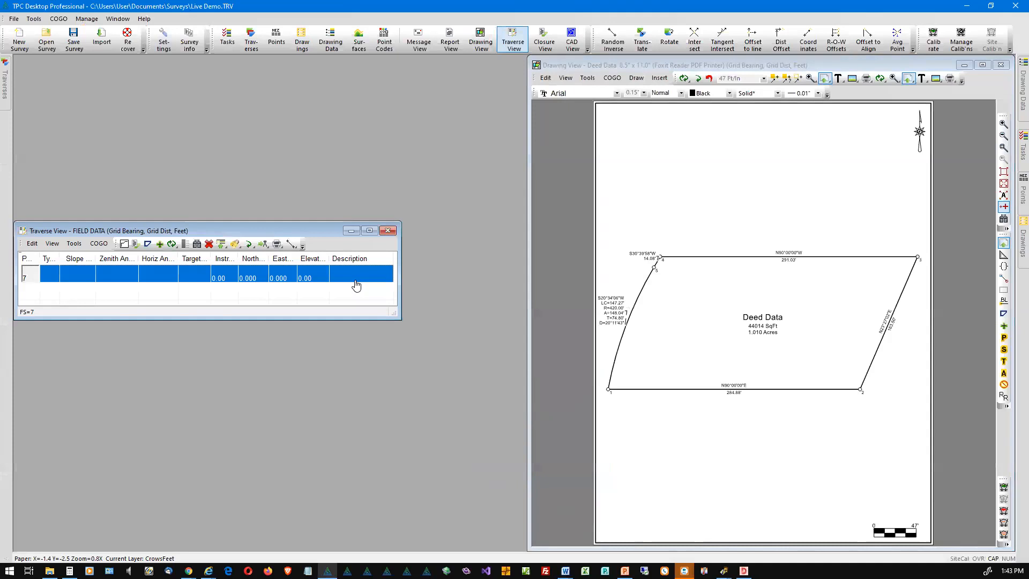
# Step: Recall existing point 2 as the occupied point and existing point 1 as the backsight, both with their coordinates
pyautogui.write('2')
pyautogui.press('Return')
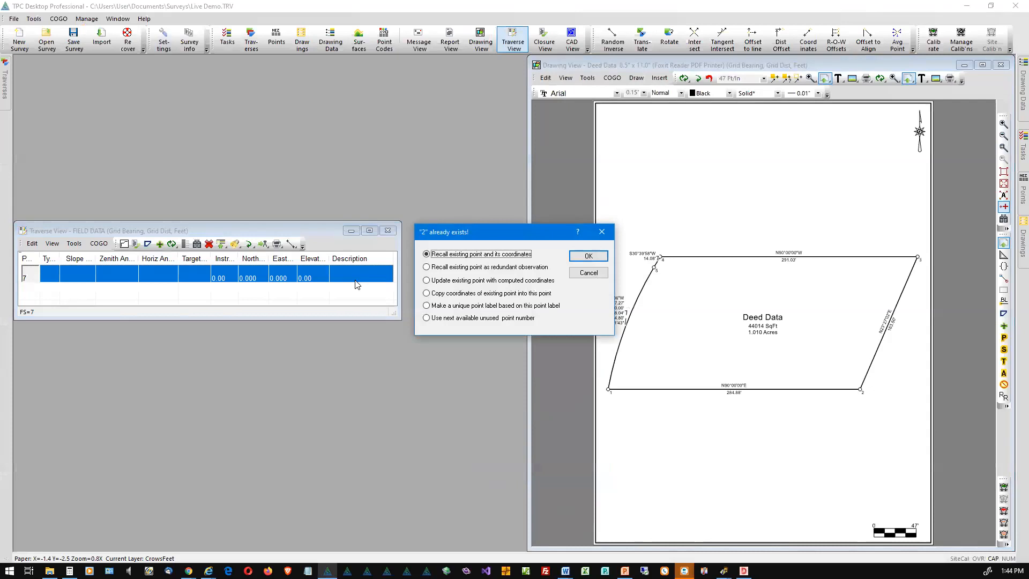
pyautogui.press('Return')
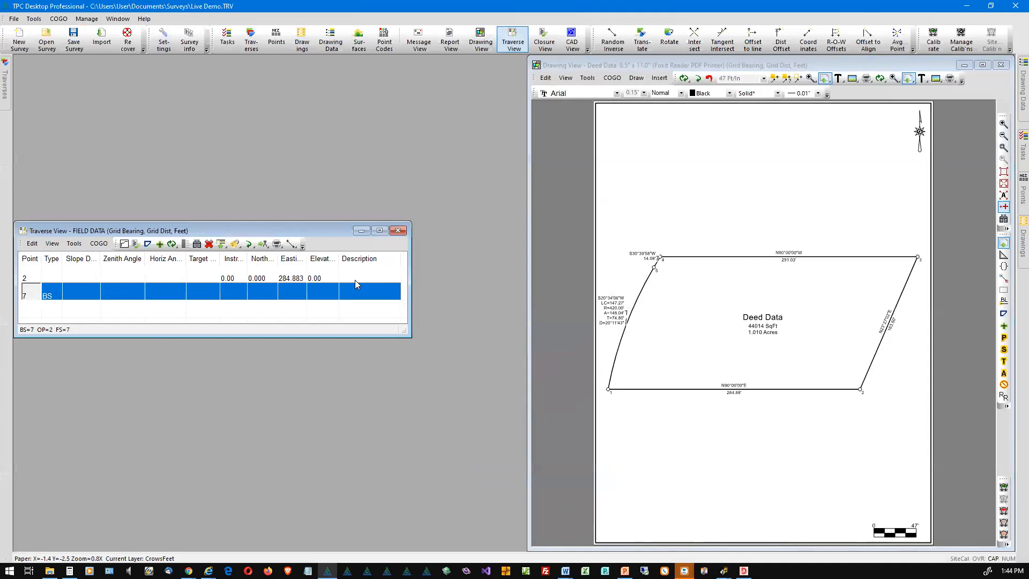
pyautogui.write('1')
pyautogui.press('Return')
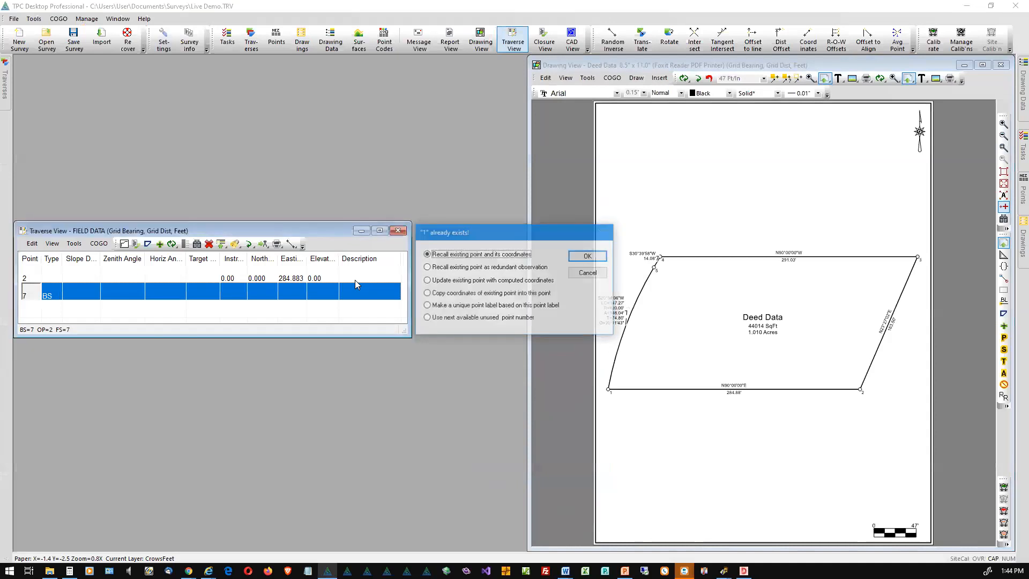
pyautogui.press('Return')
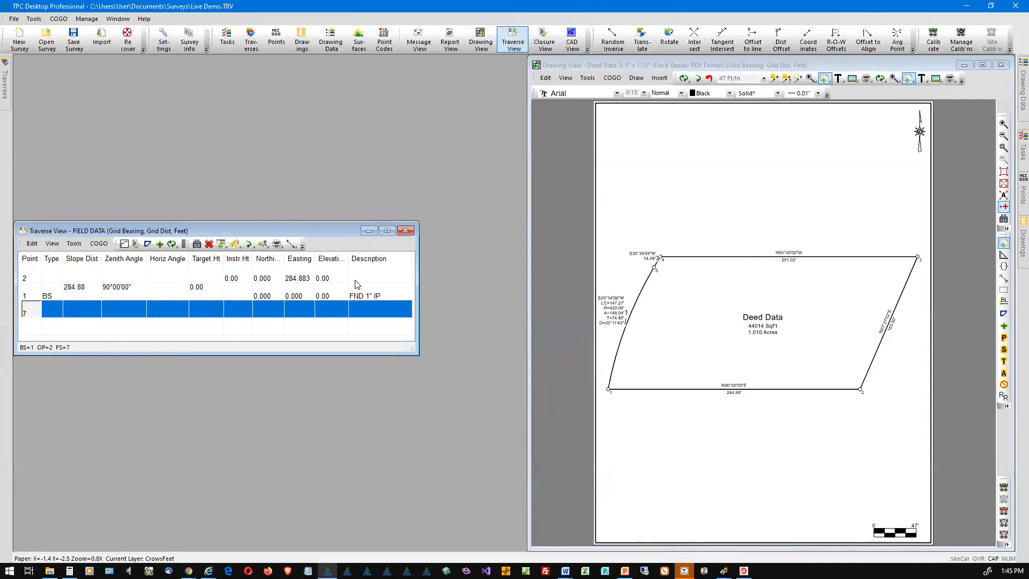
# Step: Enter the foresight to point 7 with slope distance 100, zenith angle 89°30'00" and horizontal angle 30°00'00"
pyautogui.press('Tab')
pyautogui.press('Tab')
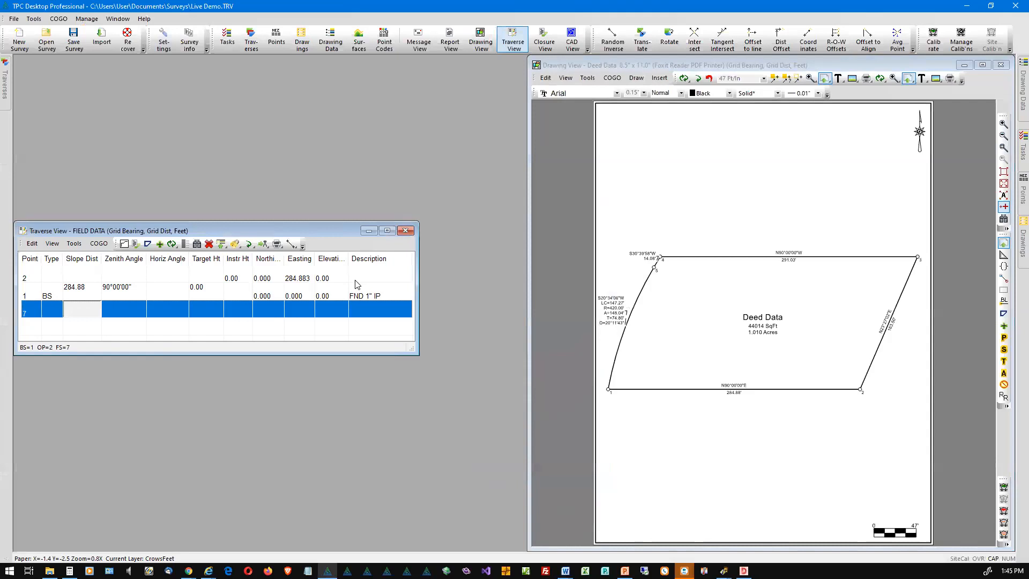
pyautogui.write('100')
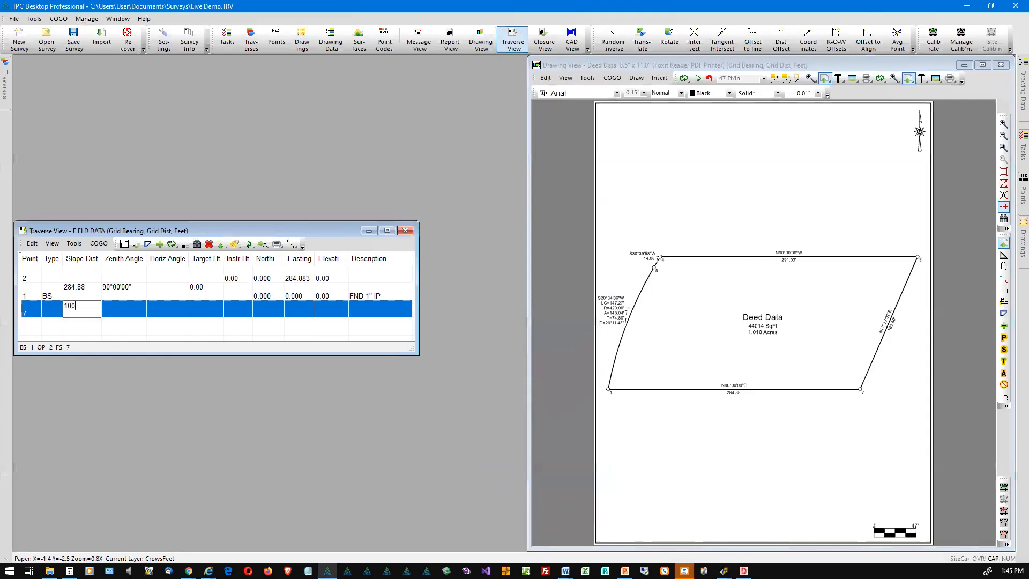
pyautogui.press('Tab')
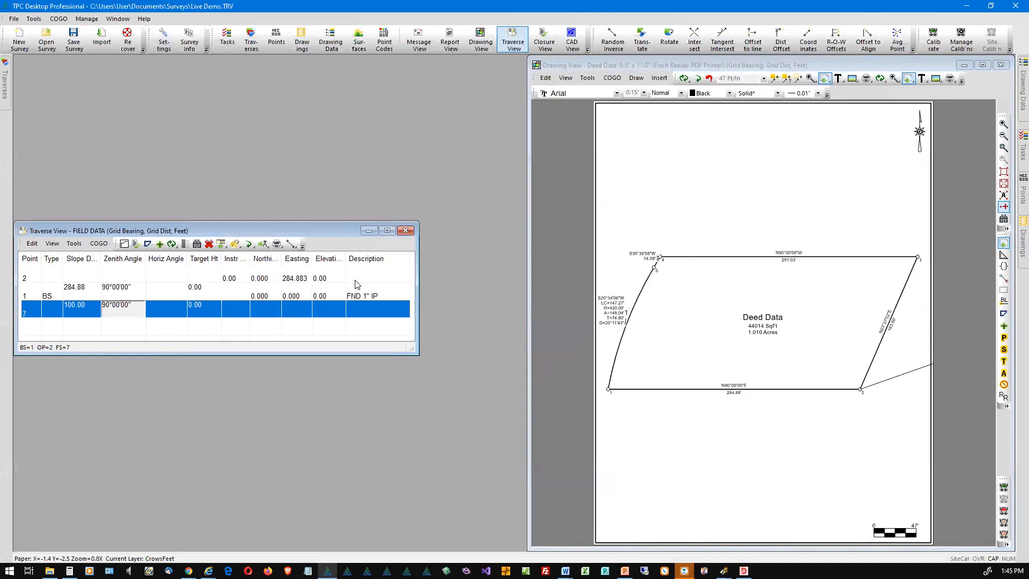
pyautogui.write('89.3')
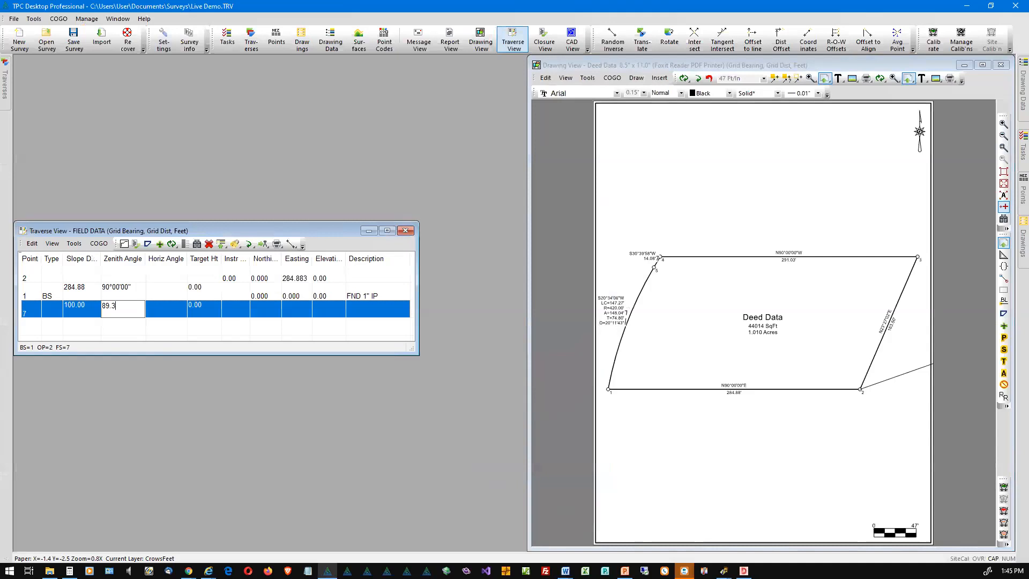
pyautogui.press('Tab')
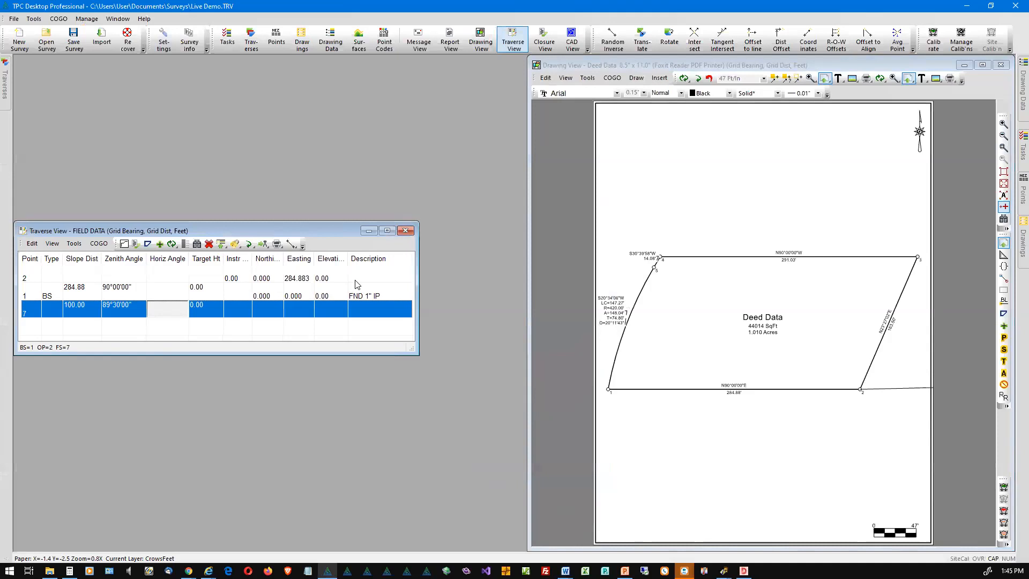
pyautogui.write('30')
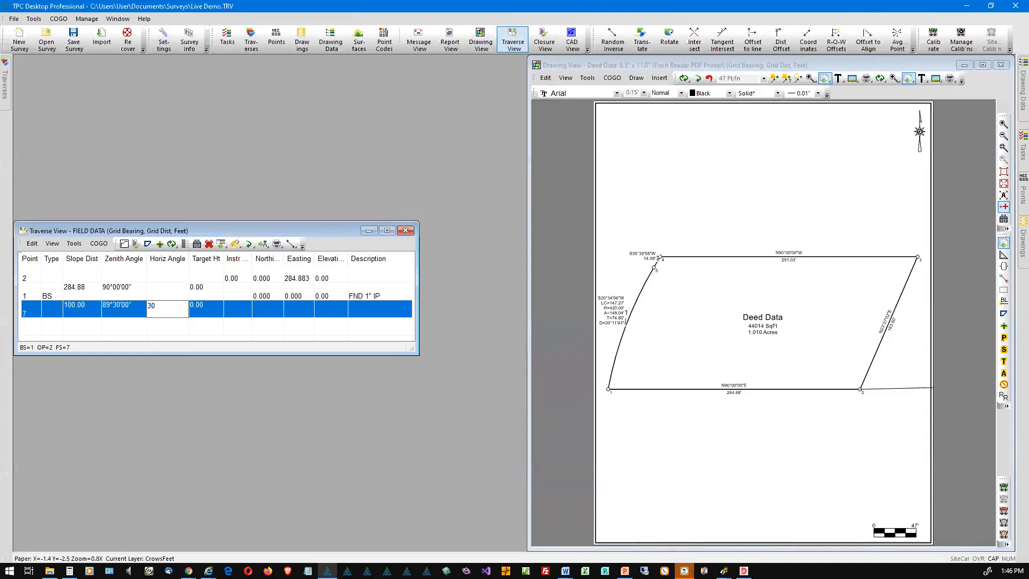
pyautogui.press('Return')
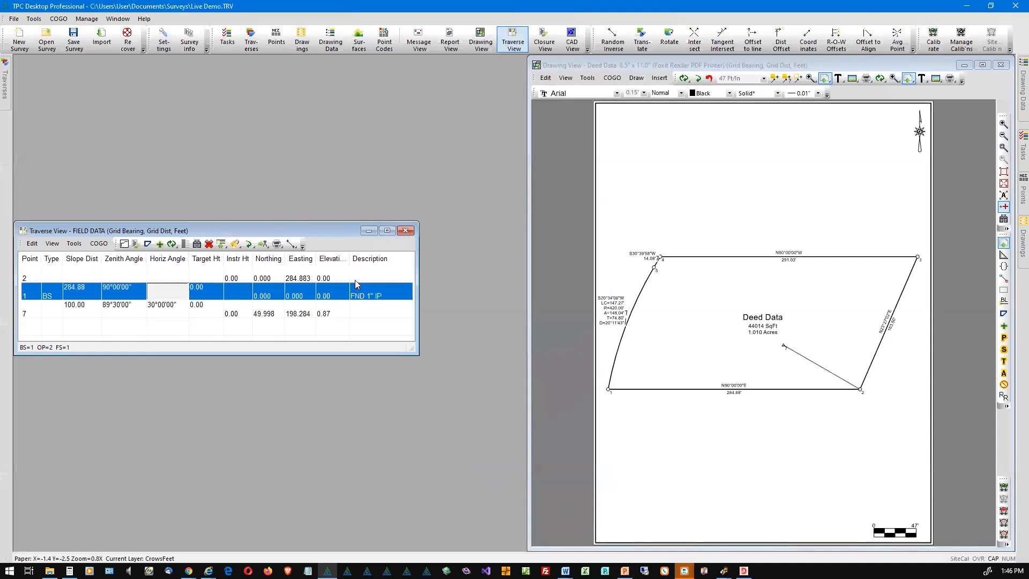
# Step: Set the instrument height at occupied point 2 to 5
pyautogui.press('Up')
pyautogui.press('Tab')
pyautogui.press('Tab')
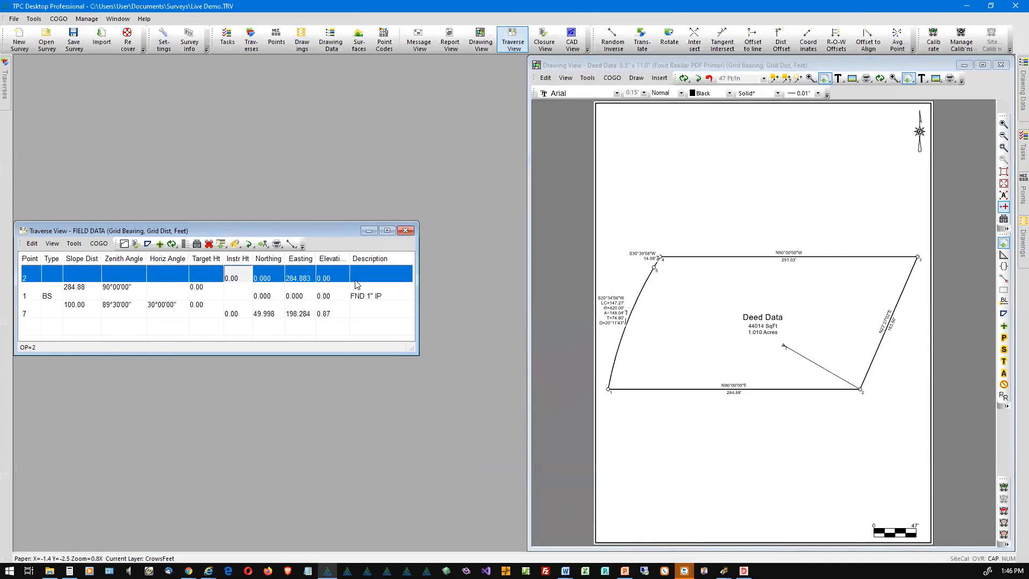
pyautogui.write('5')
pyautogui.press('Return')
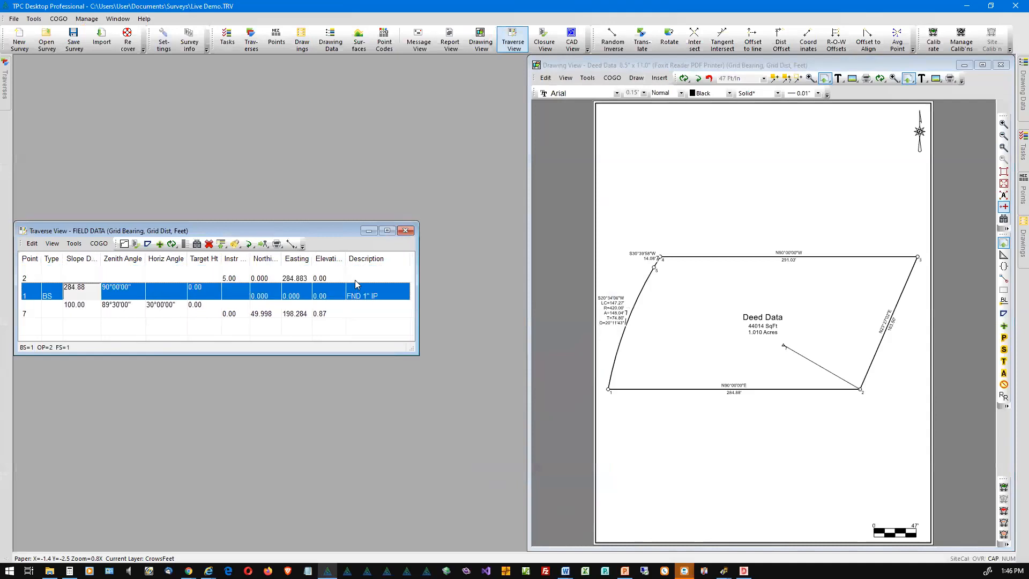
# Step: Set the target height for the shot to point 7 to 6 and its description to BC
pyautogui.press('Down')
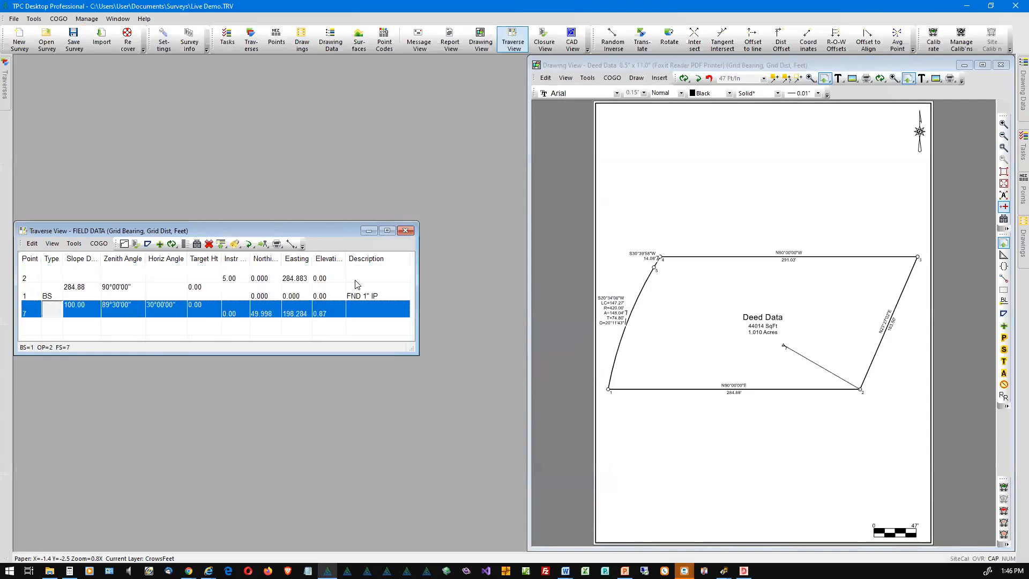
pyautogui.press('Tab')
pyautogui.press('Tab')
pyautogui.press('Tab')
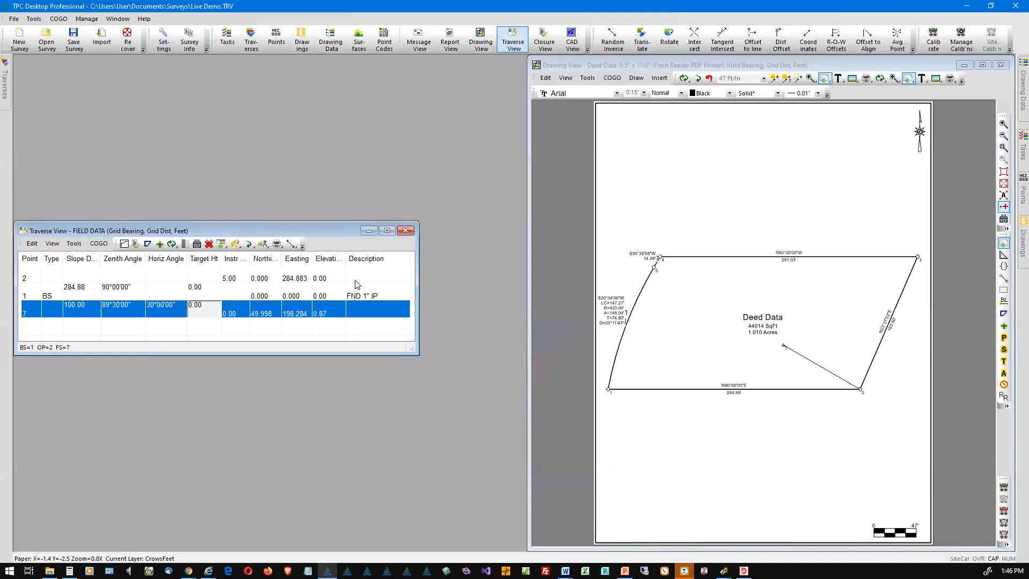
pyautogui.write('6')
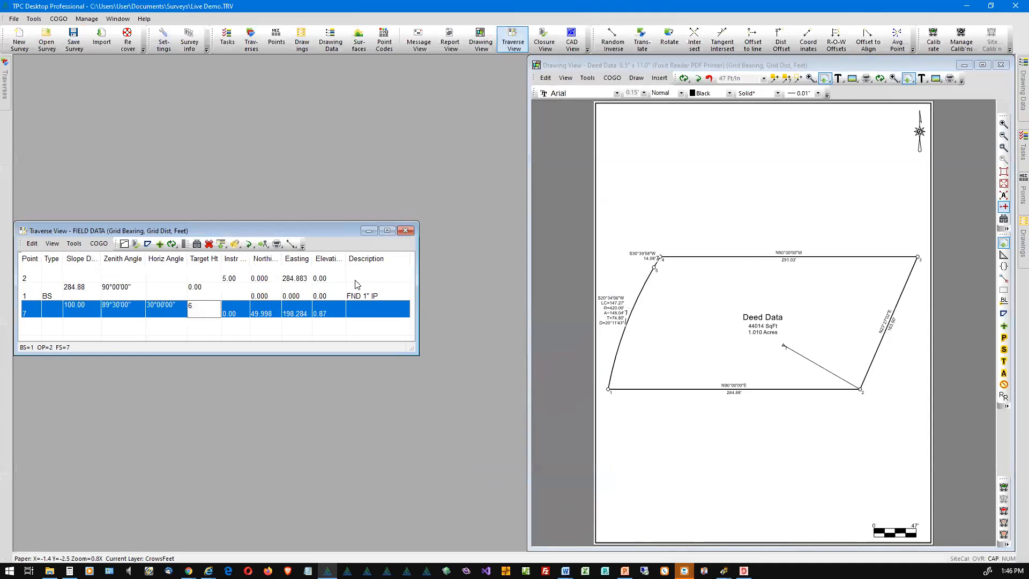
pyautogui.press('Tab')
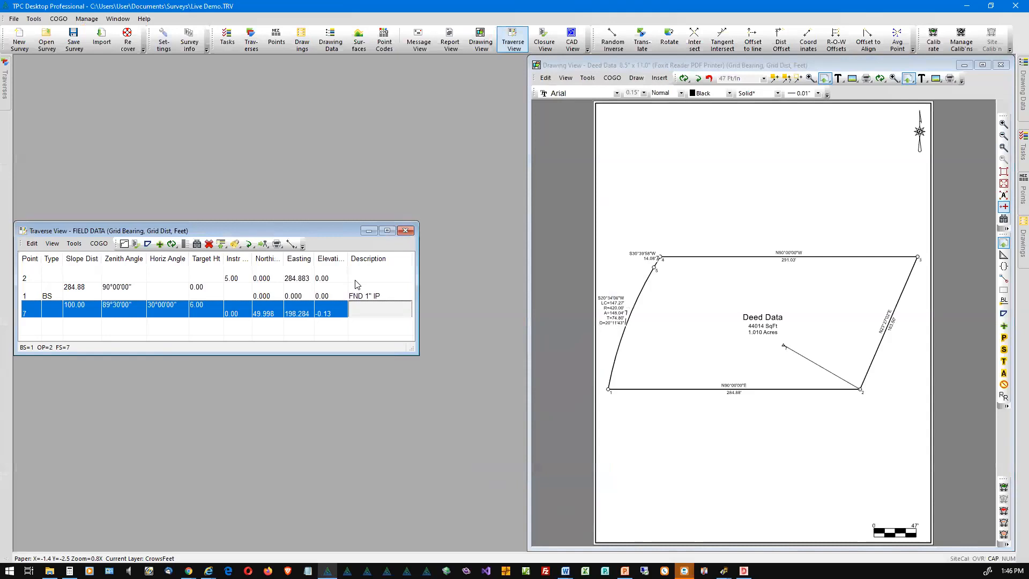
pyautogui.write('bc')
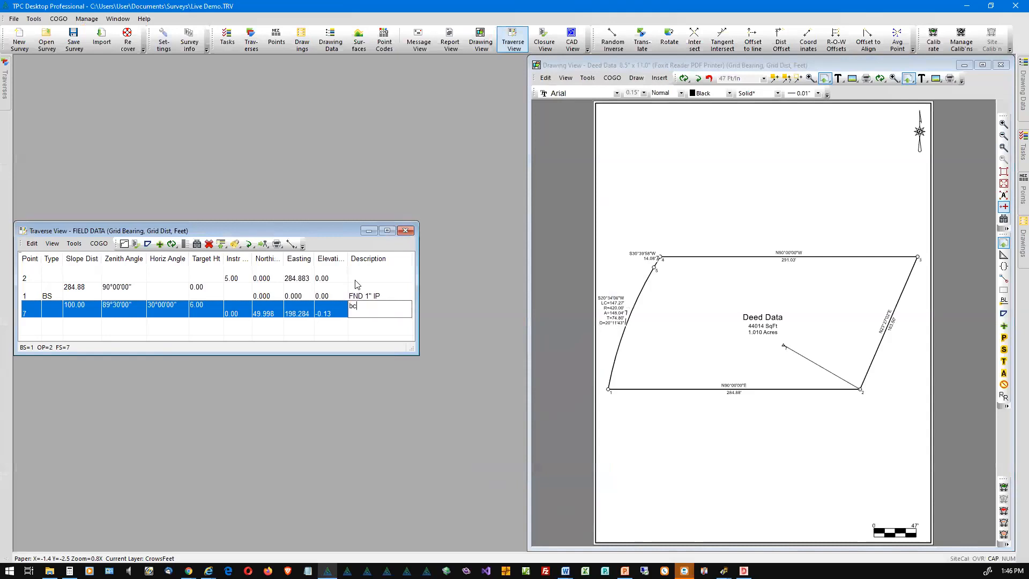
pyautogui.press('BackSpace')
pyautogui.press('BackSpace')
pyautogui.write('BC')
pyautogui.press('Return')
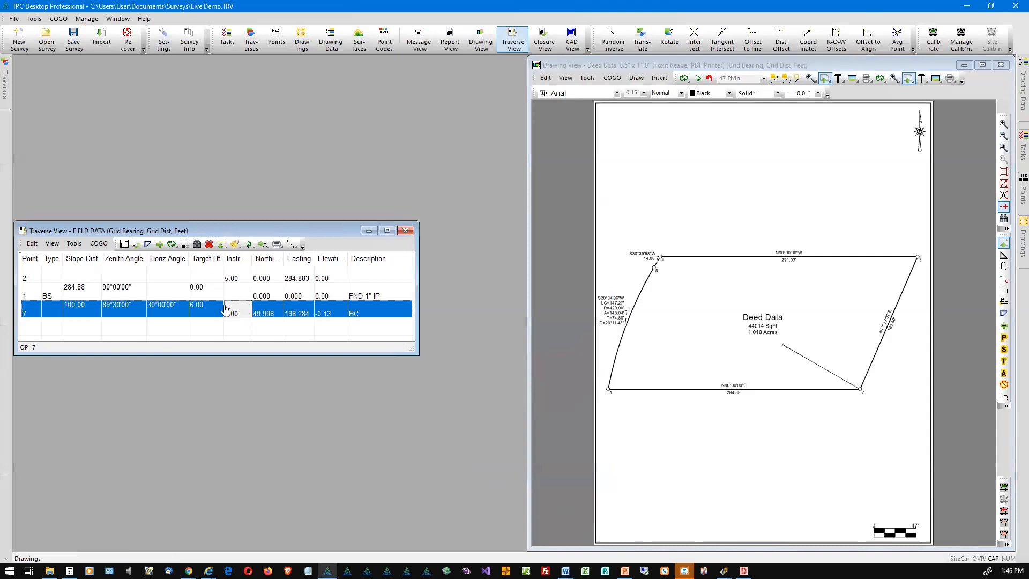
# Step: Change the point type of point 7 to SS (Side Shot)
pyautogui.click(33, 244)
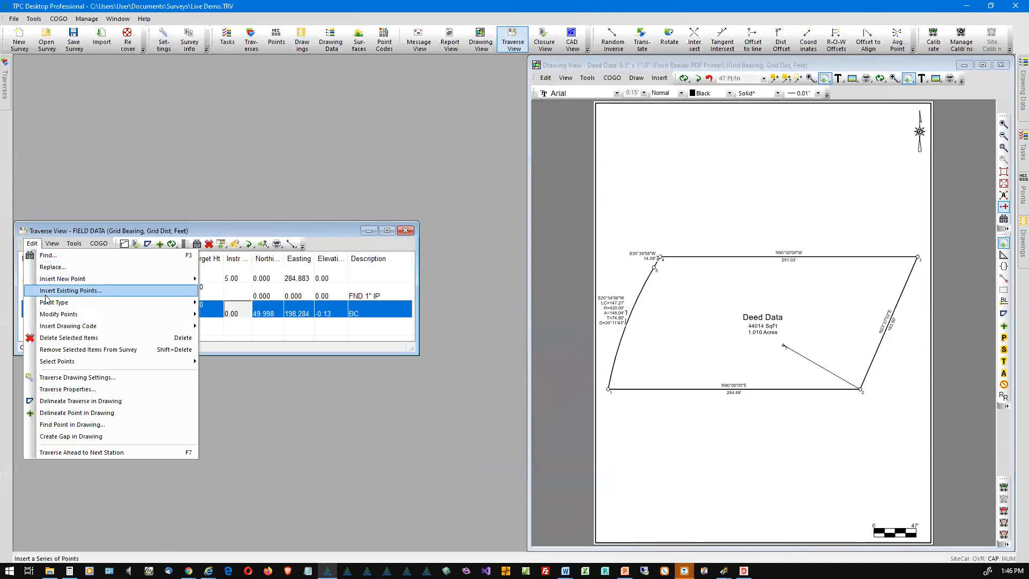
pyautogui.moveTo(52, 303)
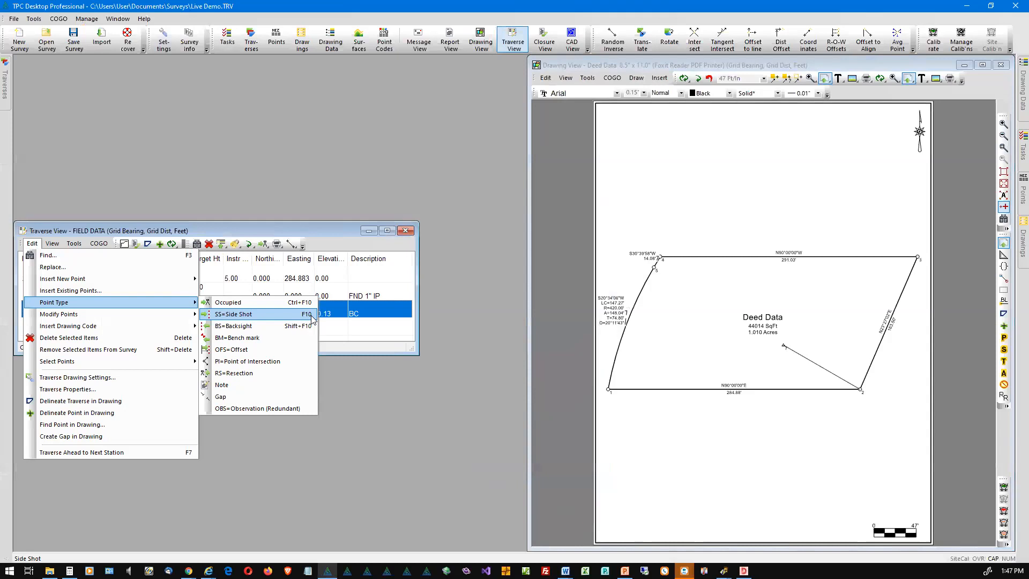
pyautogui.click(317, 231)
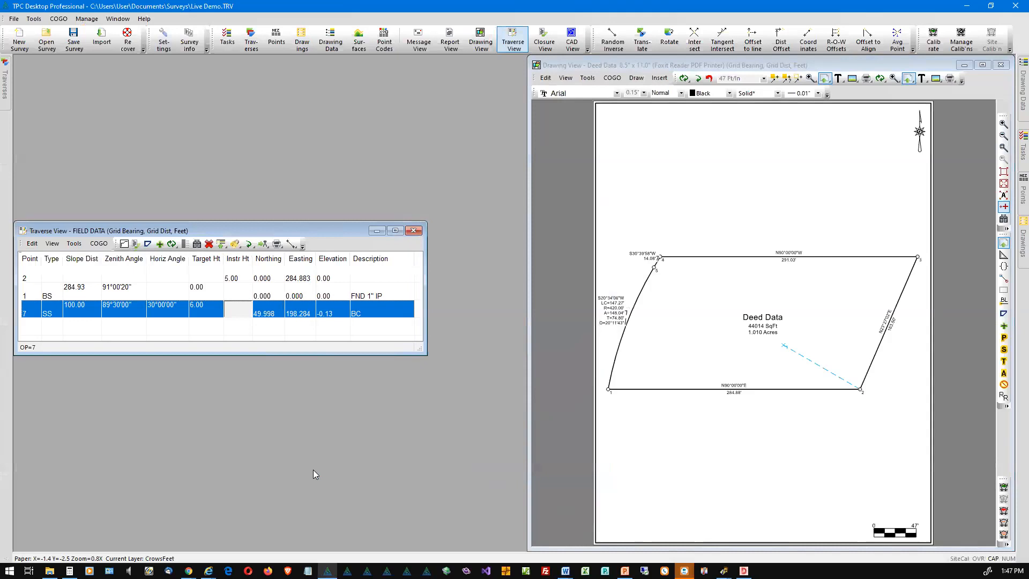
# Step: Enter side shot 8 with slope distance 120, zenith angle 89°50'30" and horizontal angle 40°00'00"
pyautogui.press('Return')
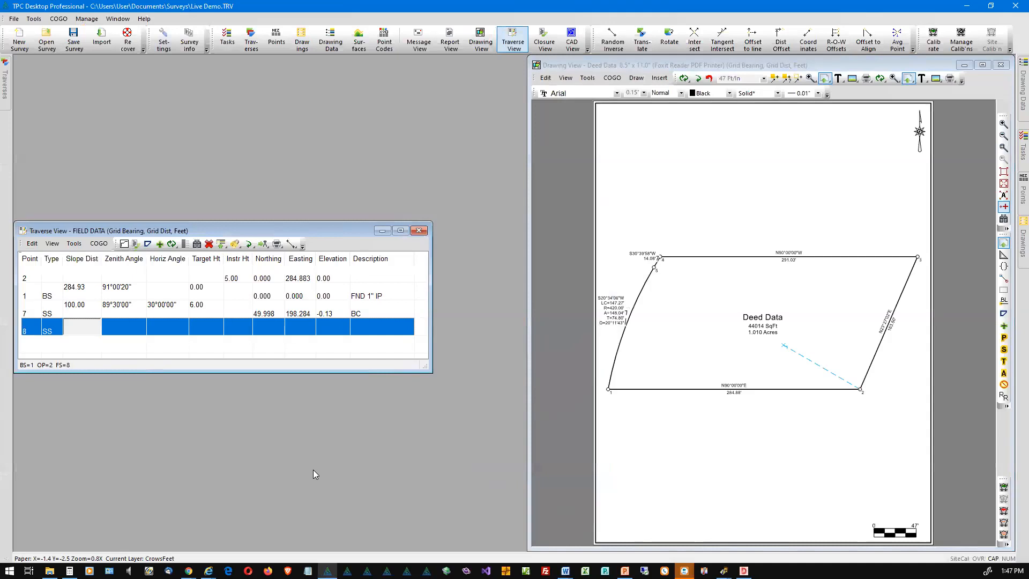
pyautogui.write('120')
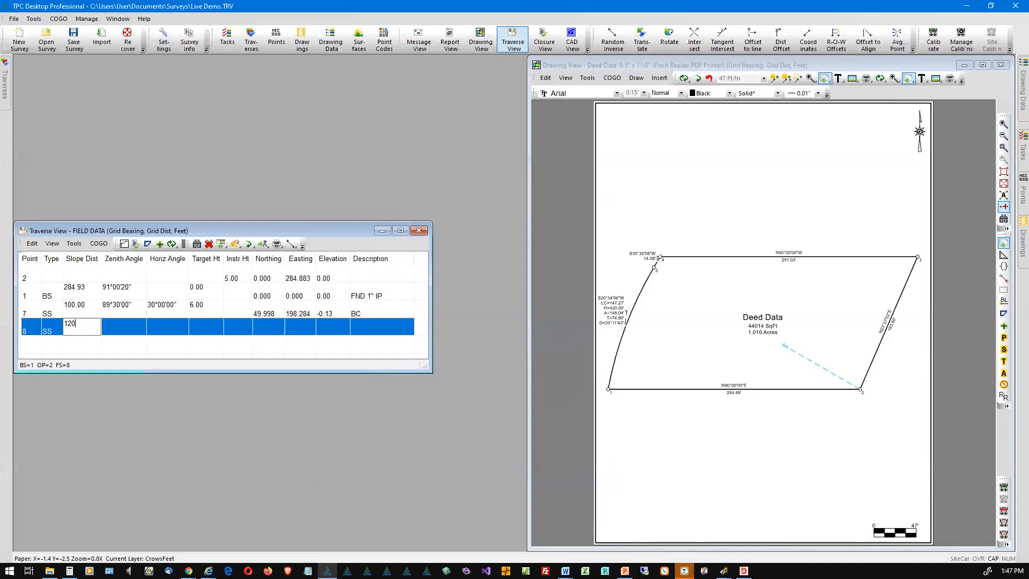
pyautogui.press('Tab')
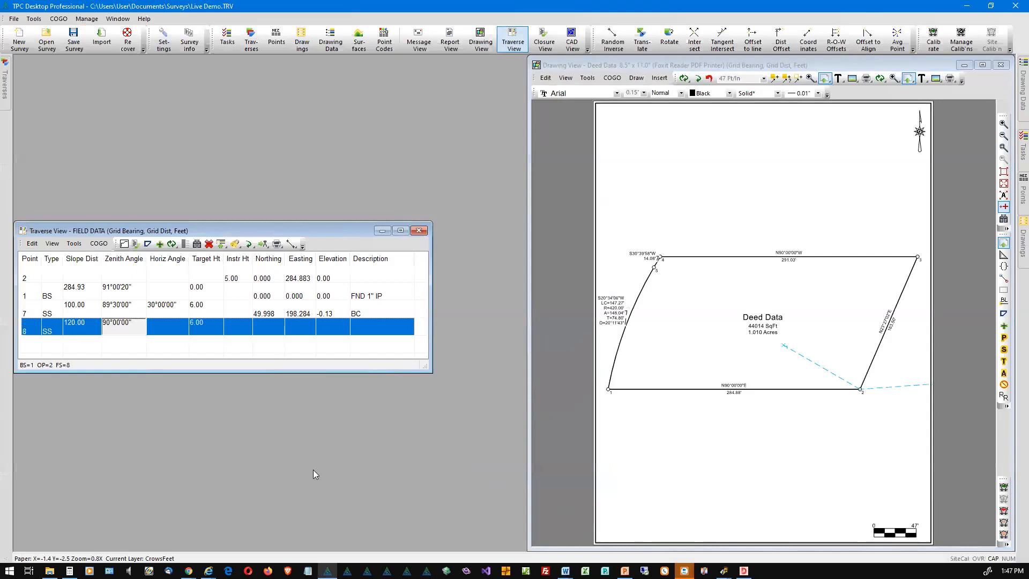
pyautogui.write('89.503')
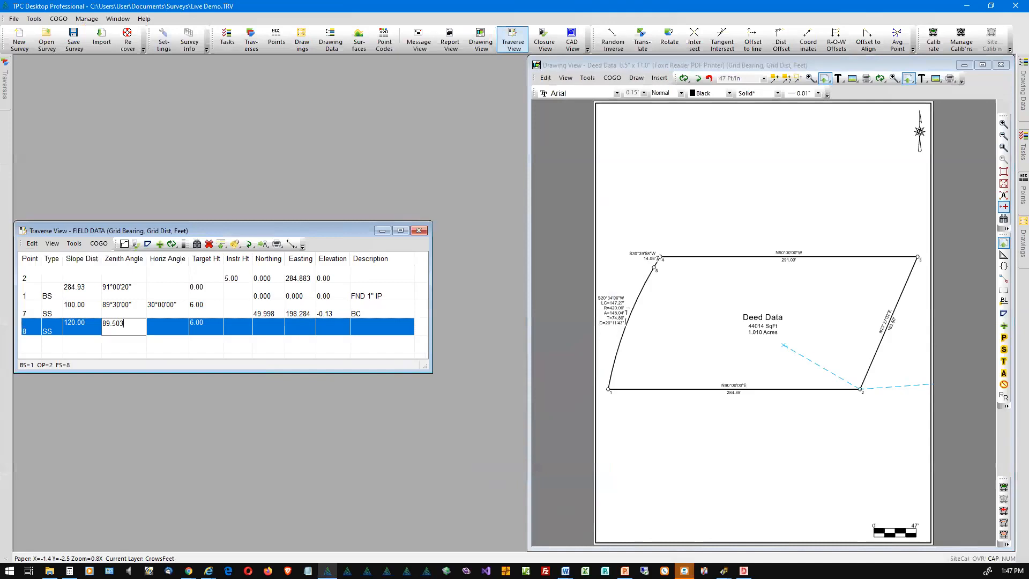
pyautogui.press('Tab')
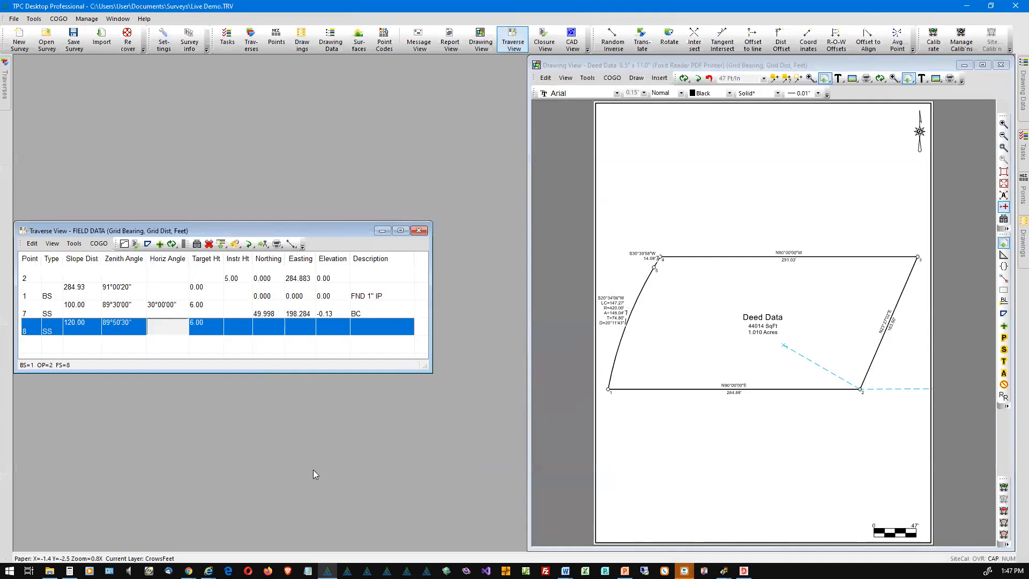
pyautogui.write('40')
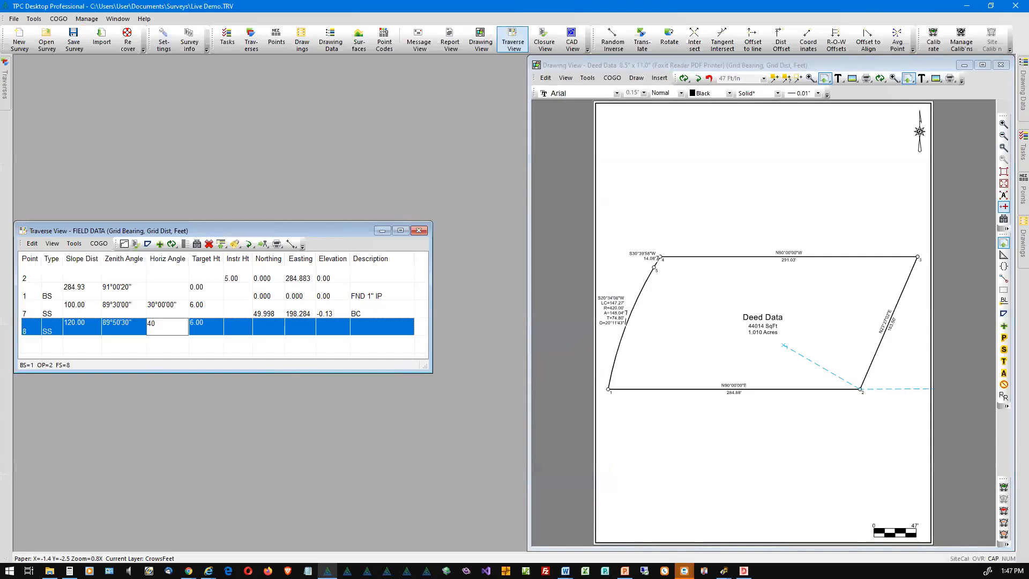
pyautogui.press('Tab')
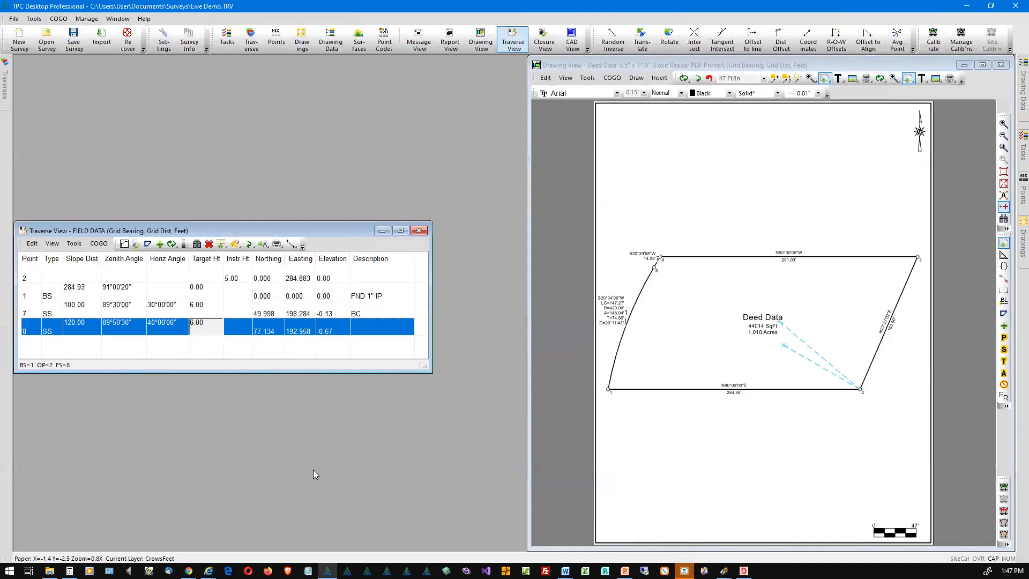
pyautogui.press('Tab')
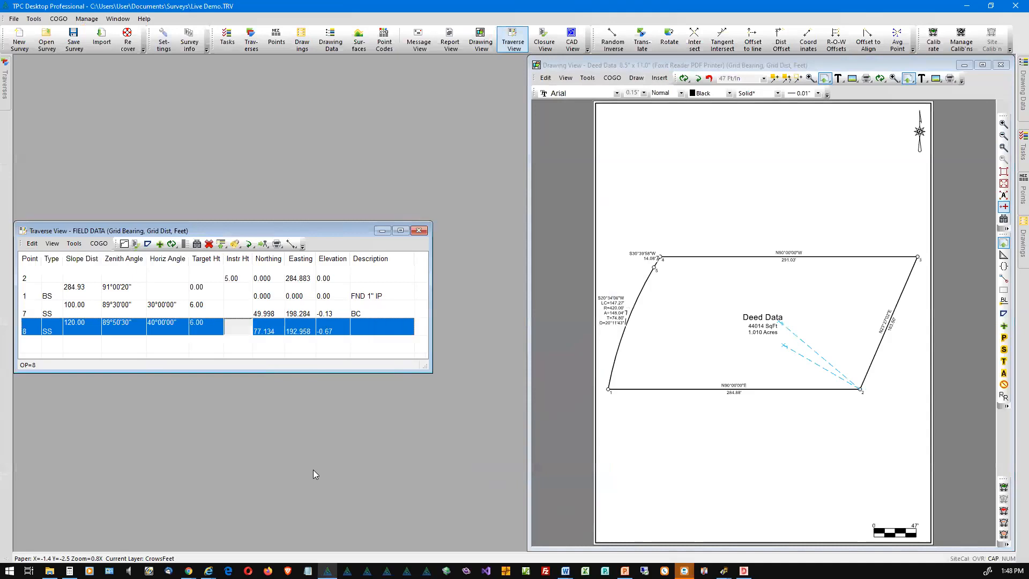
# Step: Add point 9 as a regular foresight with slope distance 160, zenith angle 90°05'00" and horizontal angle 50°00'00"
pyautogui.press('Return')
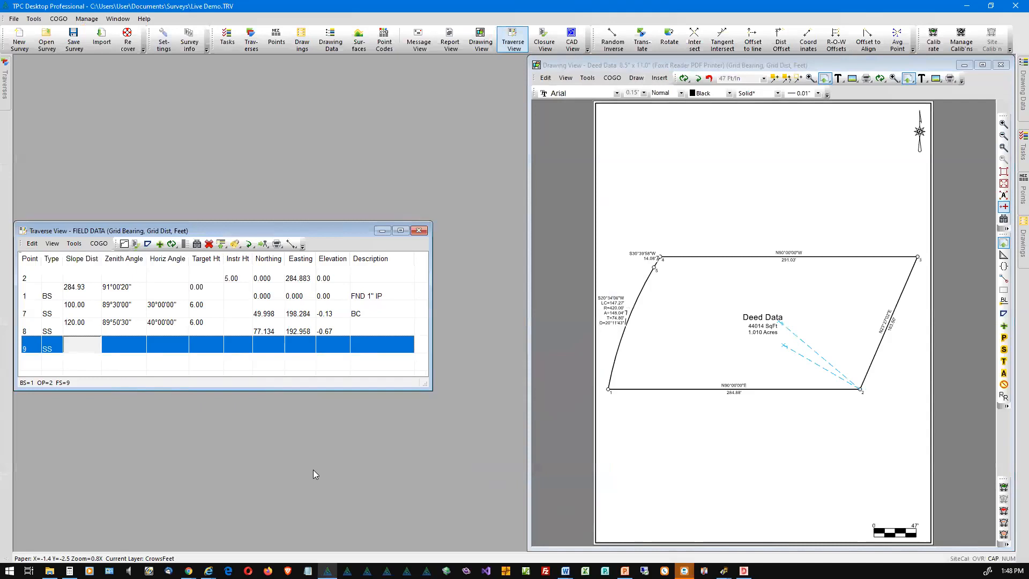
pyautogui.press('s')
pyautogui.write('160')
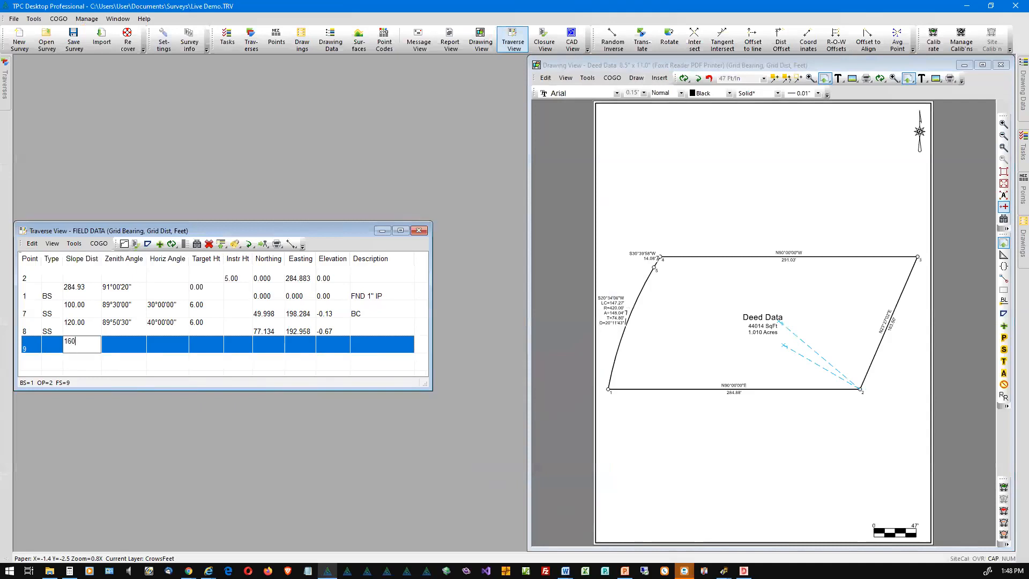
pyautogui.press('Tab')
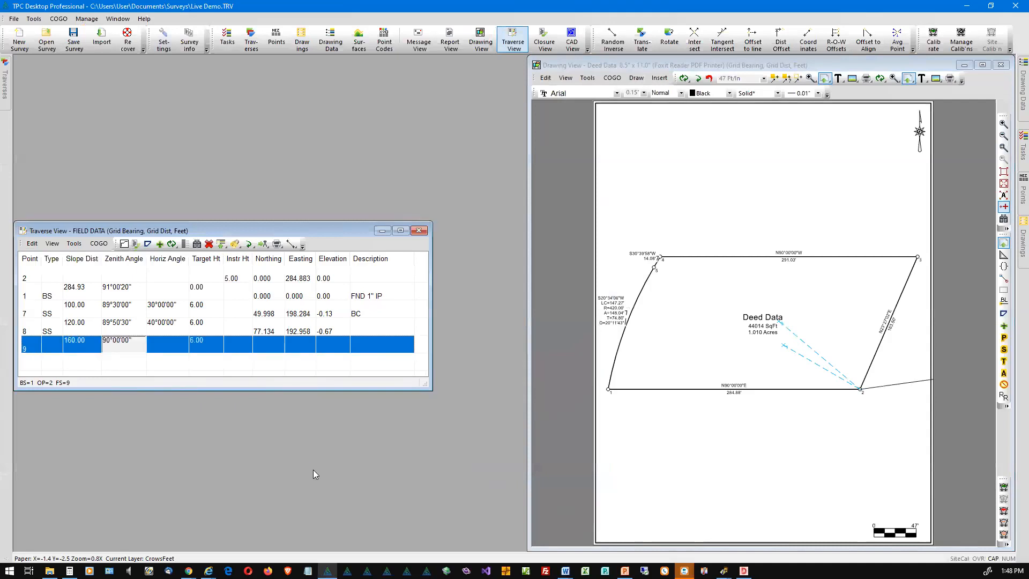
pyautogui.write('90.05')
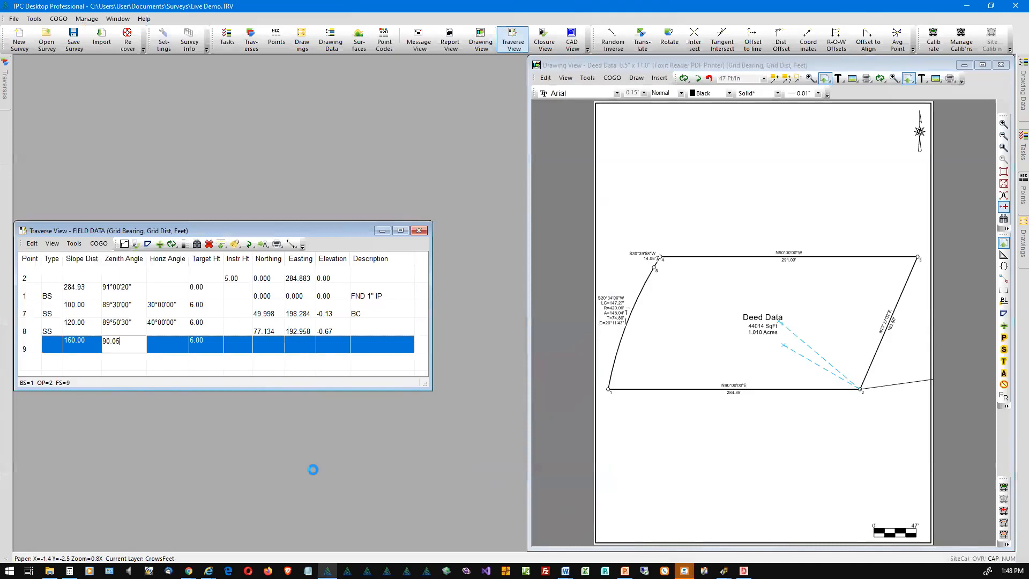
pyautogui.press('Tab')
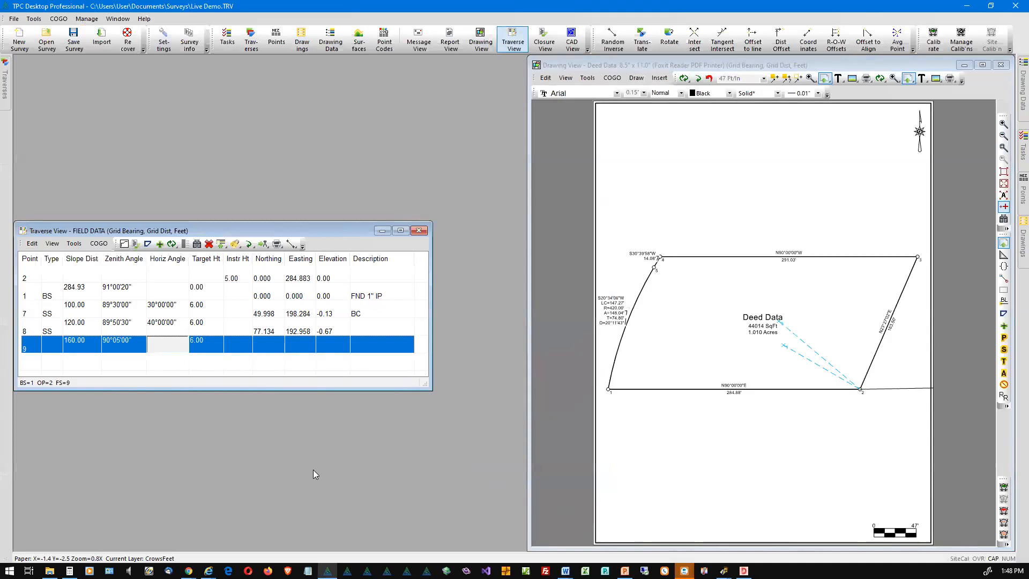
pyautogui.write('4')
pyautogui.press('BackSpace')
pyautogui.write('50')
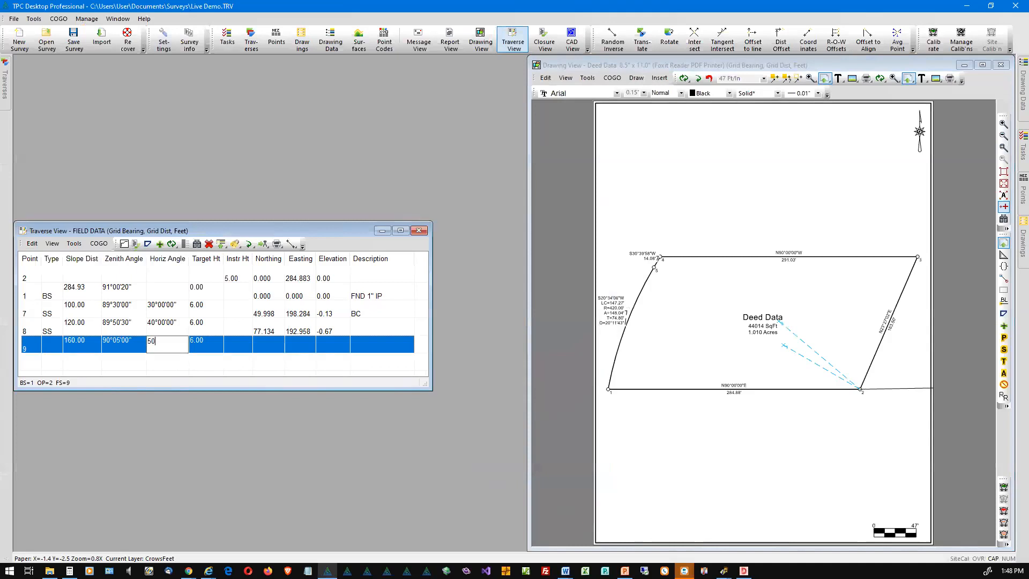
pyautogui.press('Tab')
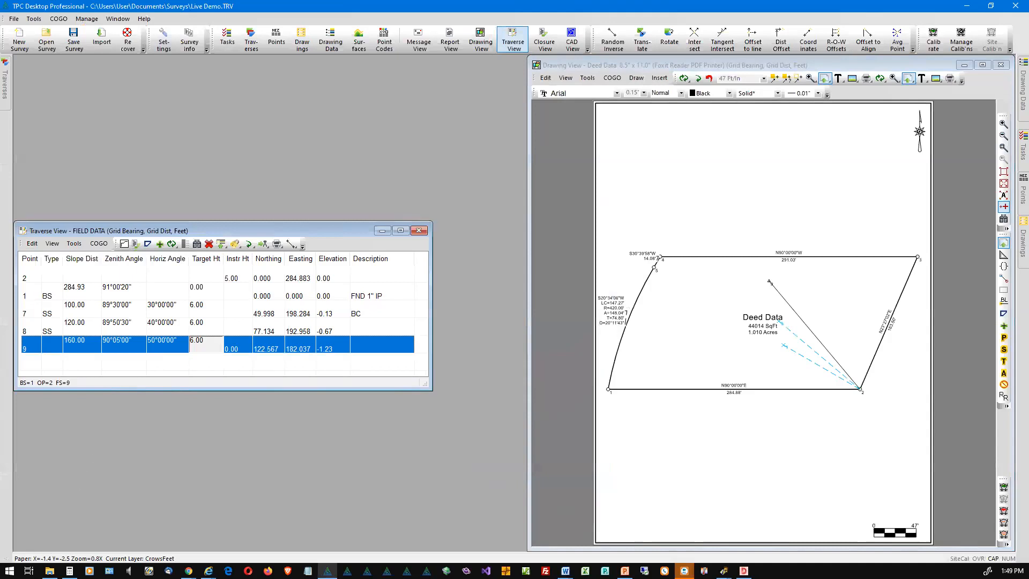
# Step: Recall existing point 1 as the backsight for occupied point 9, and mark point 10 as a side shot
pyautogui.click(784, 488)
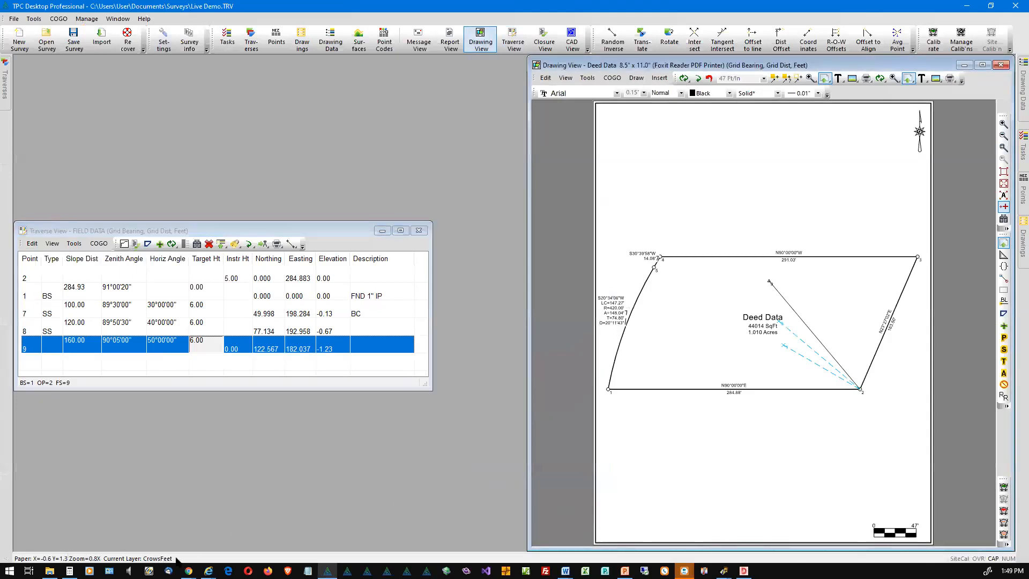
pyautogui.click(197, 342)
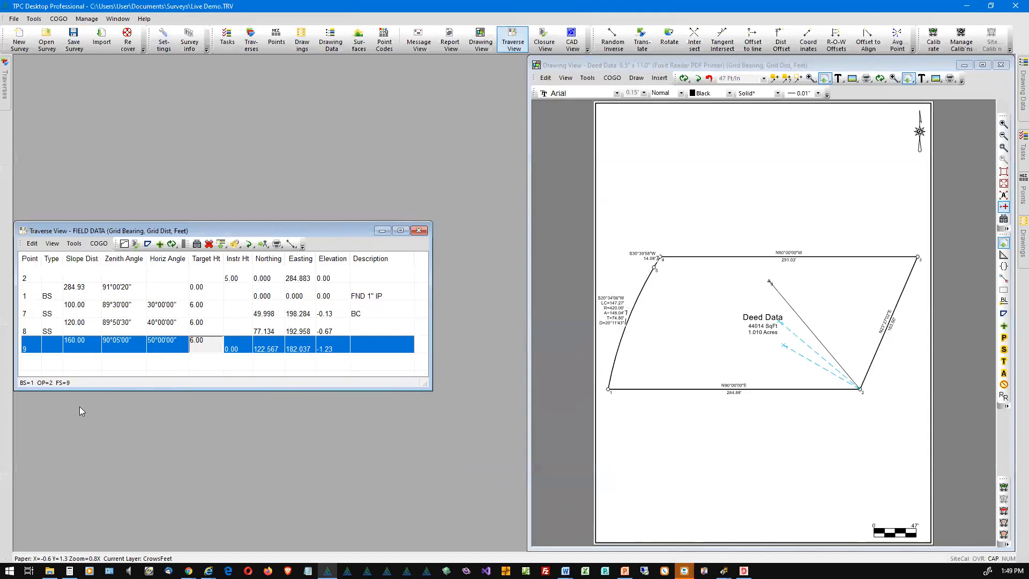
pyautogui.press('Tab')
pyautogui.press('Tab')
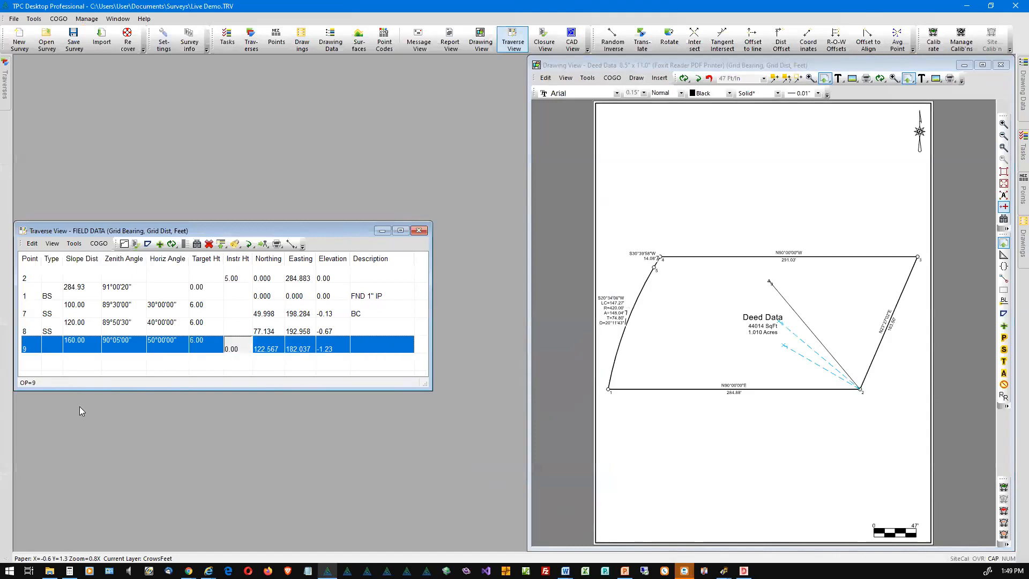
pyautogui.press('Tab')
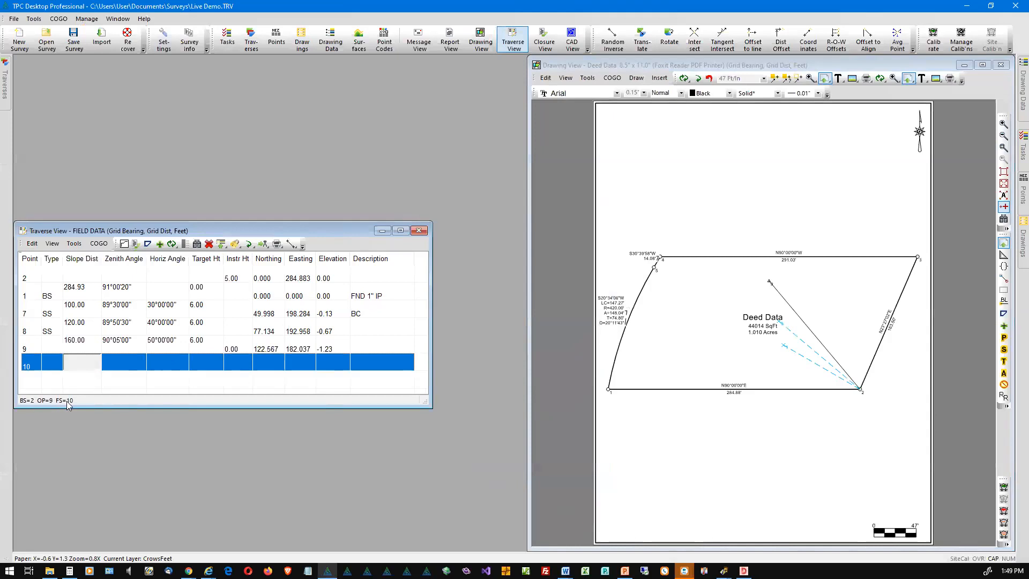
pyautogui.click(30, 368)
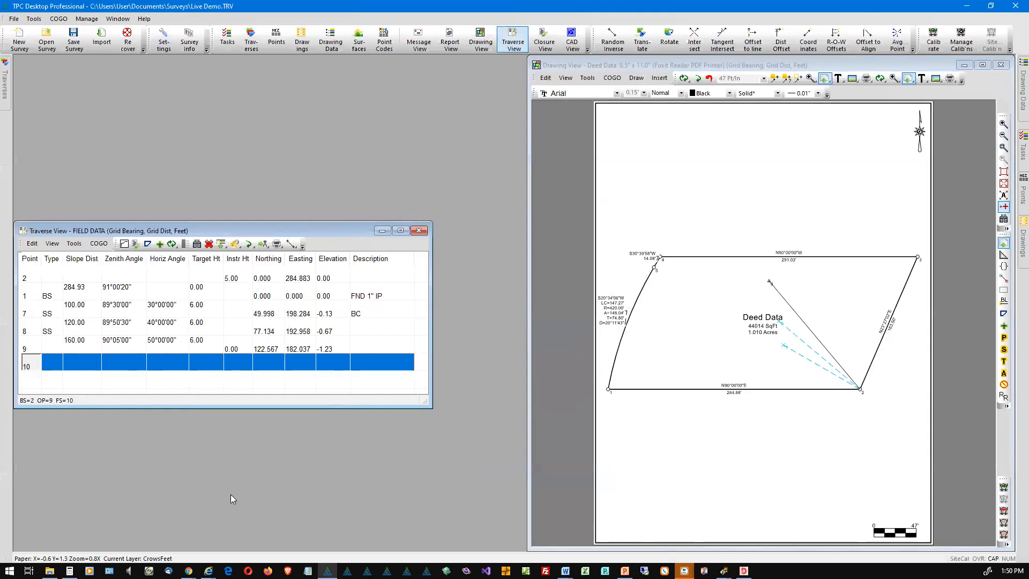
pyautogui.press('b')
pyautogui.write('1')
pyautogui.press('Return')
pyautogui.press('Return')
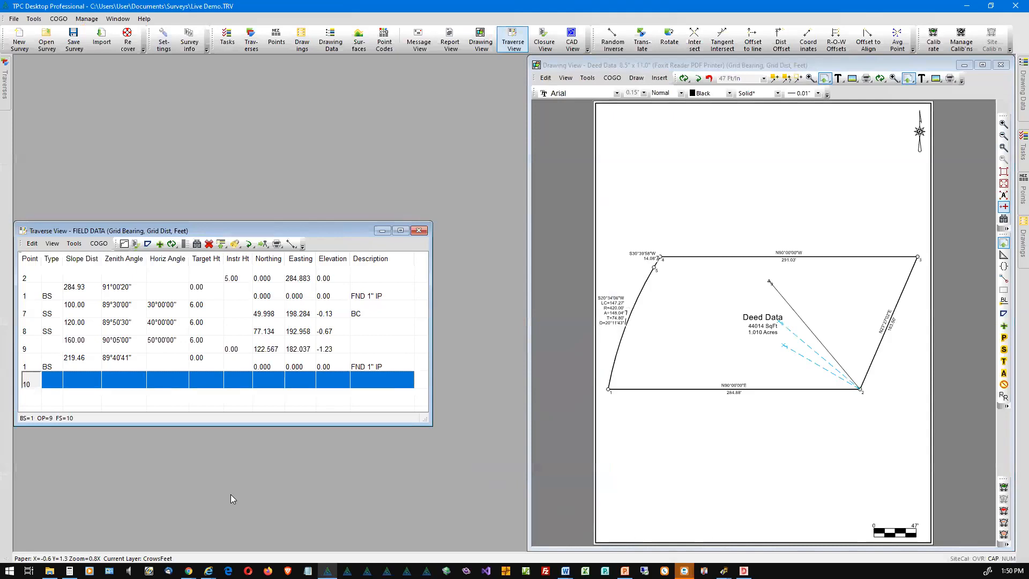
pyautogui.press('s')
# Step: Review the file types available for importing survey data, leaving the survey unsaved, and close the import without importing
pyautogui.hotkey('alt', 'Tab')
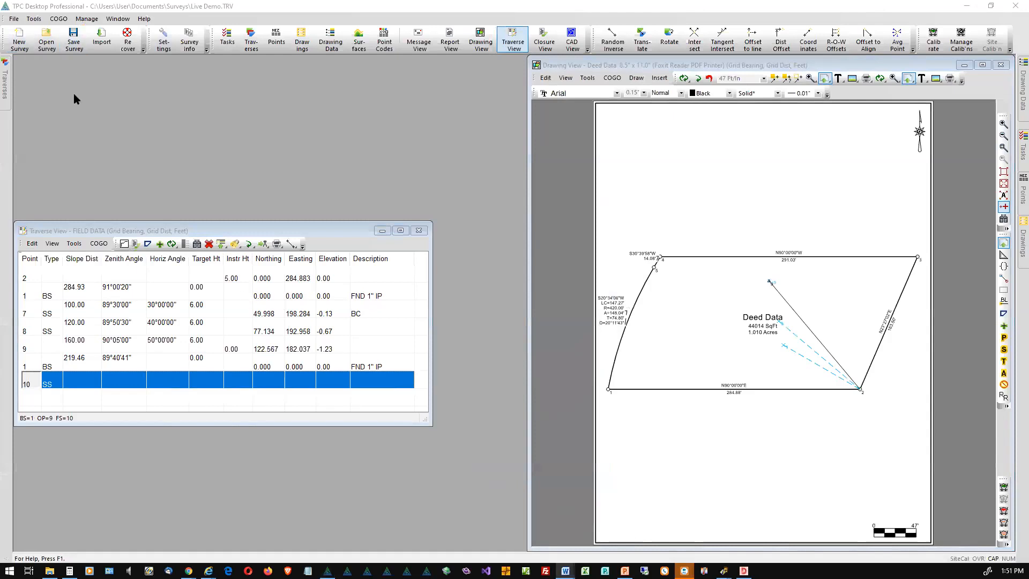
pyautogui.click(14, 19)
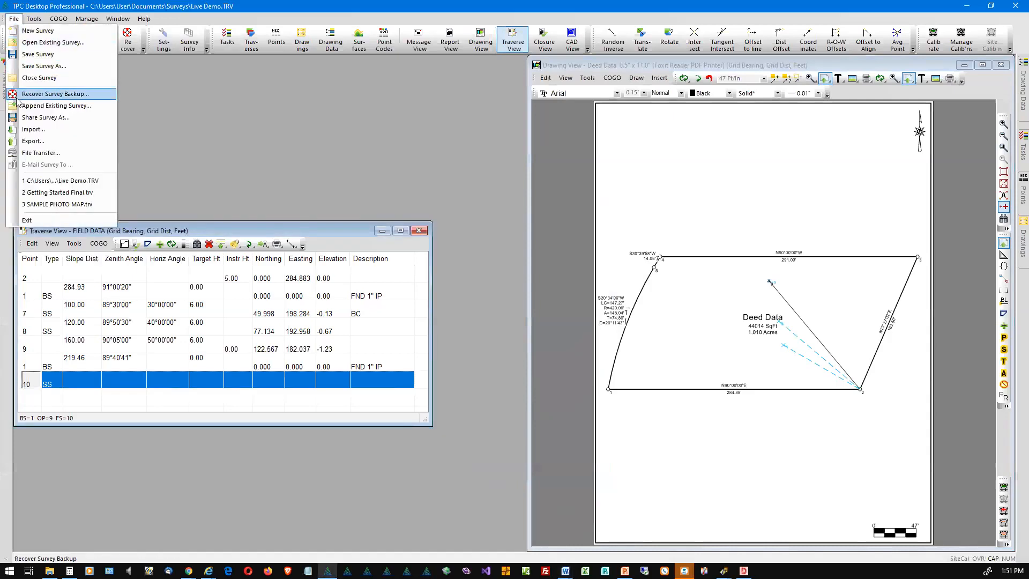
pyautogui.click(30, 133)
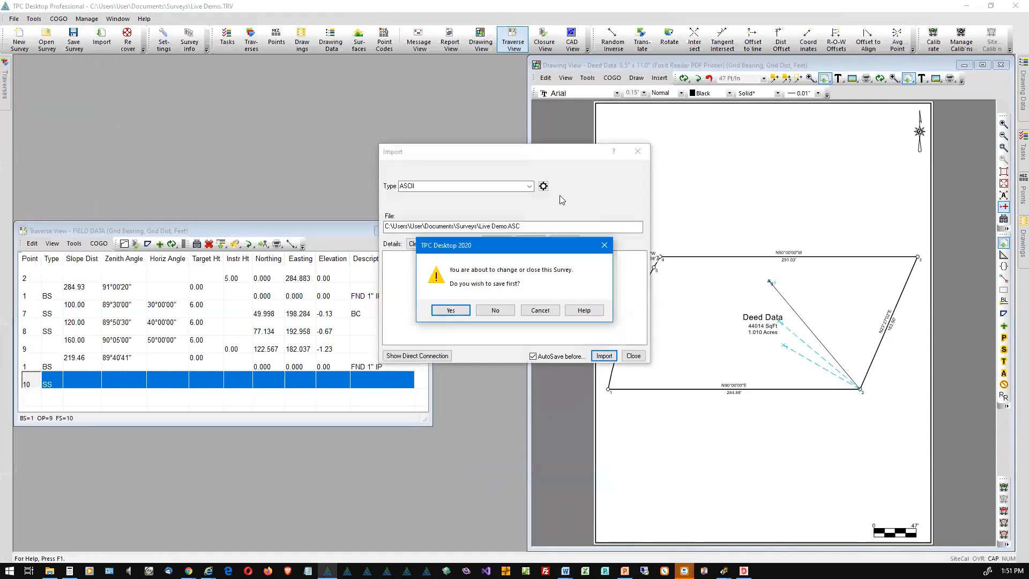
pyautogui.click(497, 311)
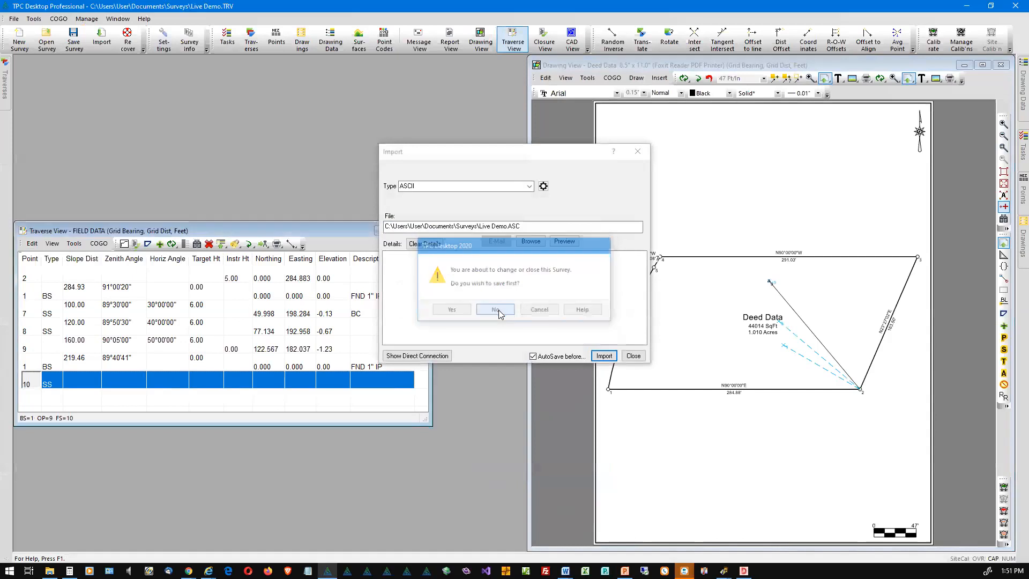
pyautogui.click(529, 186)
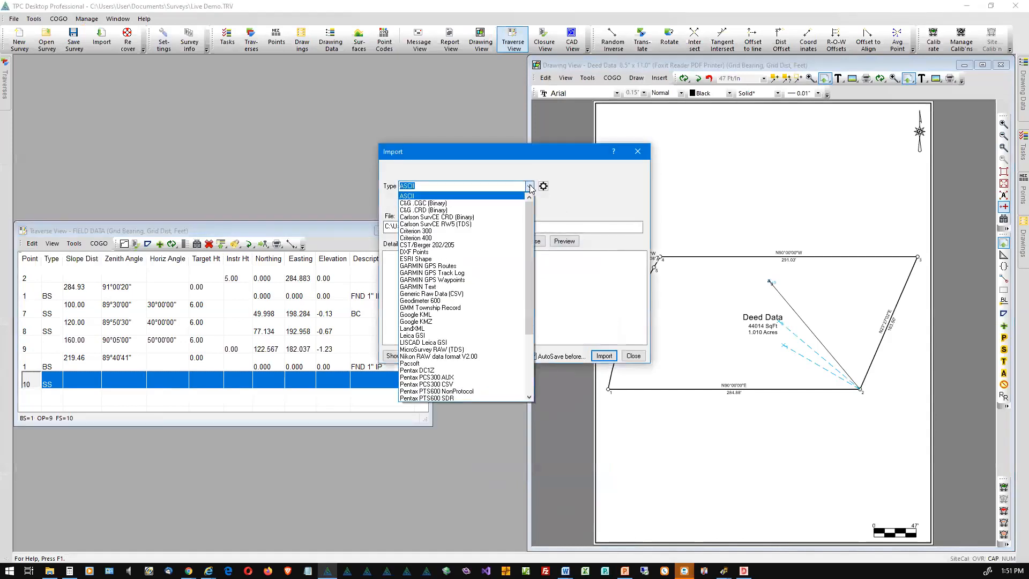
pyautogui.scroll(-4, 497, 250)
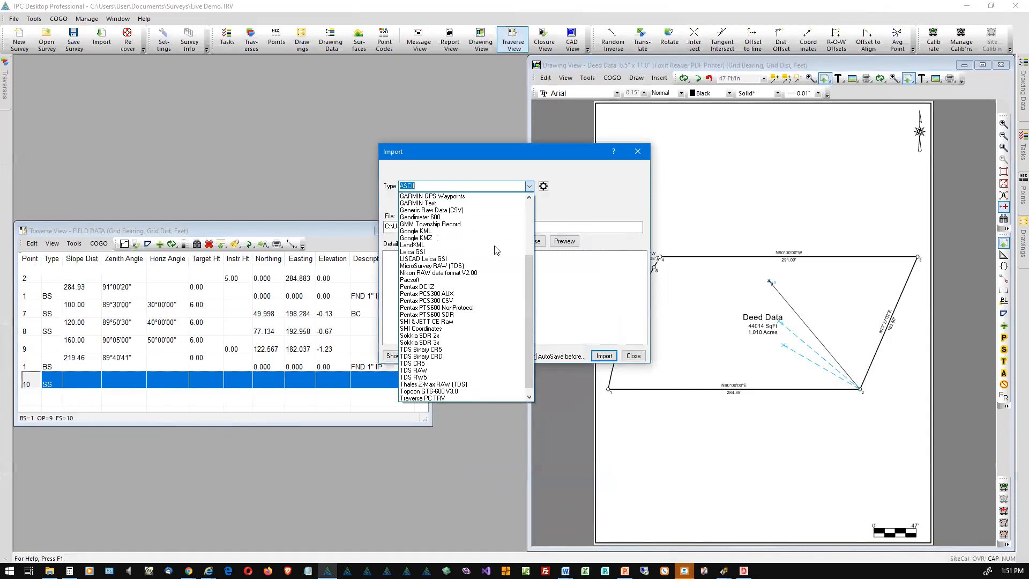
pyautogui.scroll(3, 497, 250)
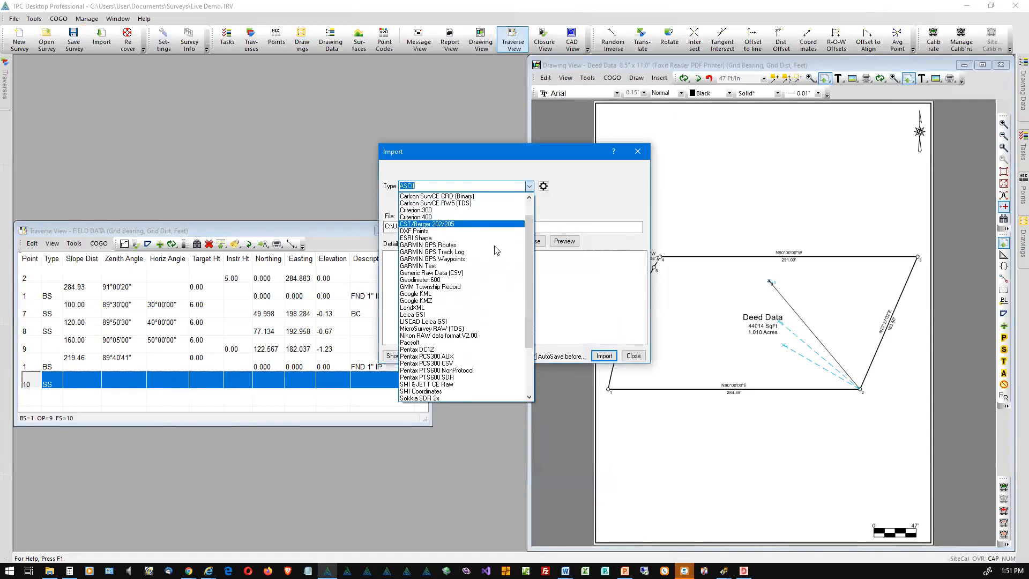
pyautogui.scroll(1, 497, 250)
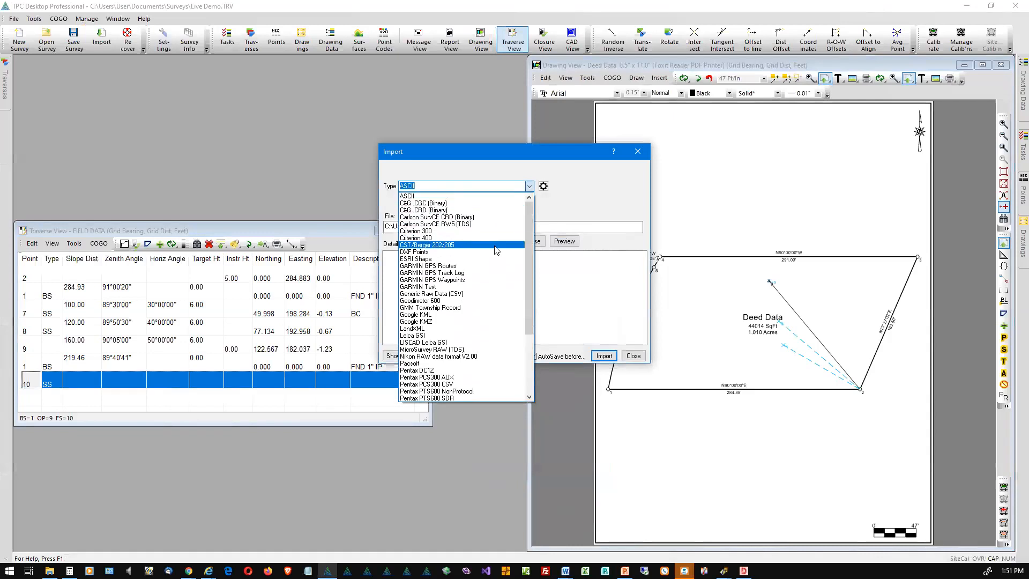
pyautogui.click(620, 191)
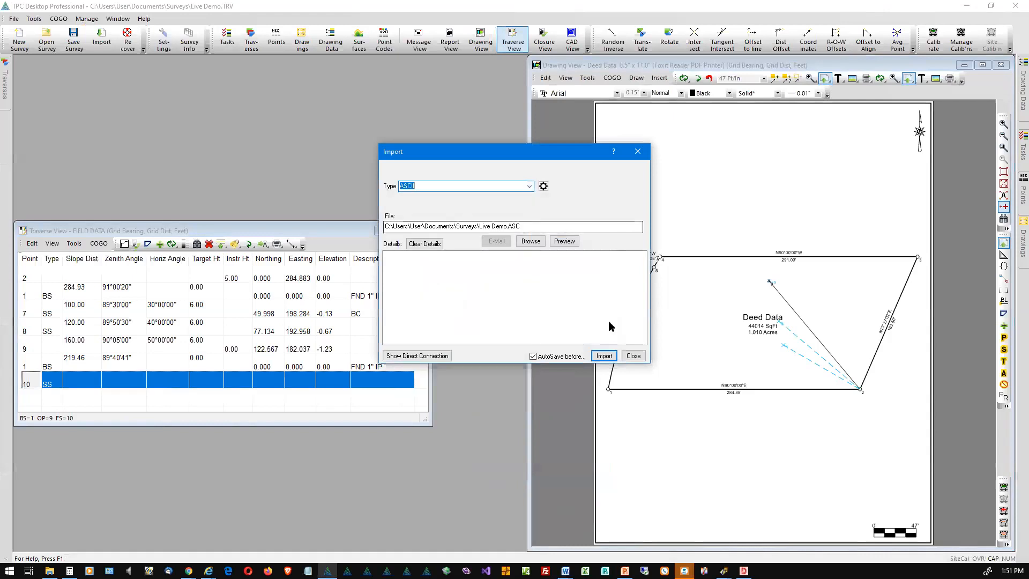
pyautogui.click(639, 358)
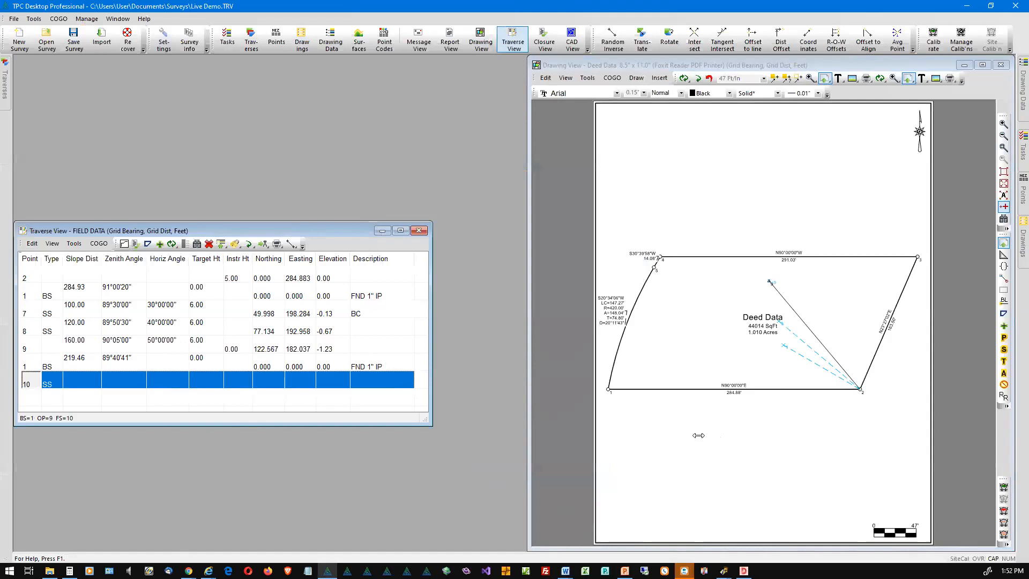
# Step: Close the FIELD DATA traverse view and widen the Deed Data drawing window over most of the workspace
pyautogui.click(419, 231)
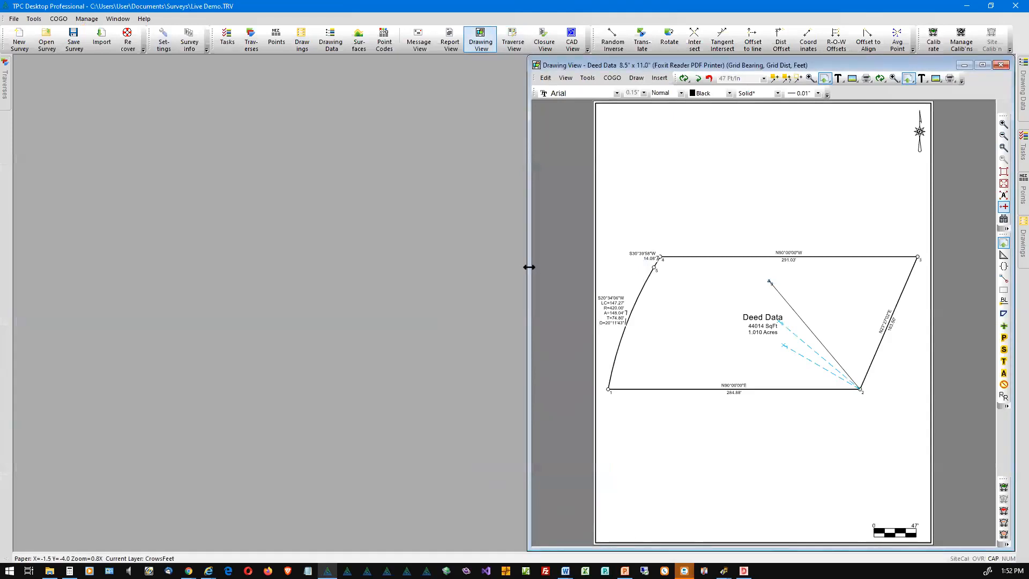
pyautogui.moveTo(529, 267); pyautogui.dragTo(150, 267)
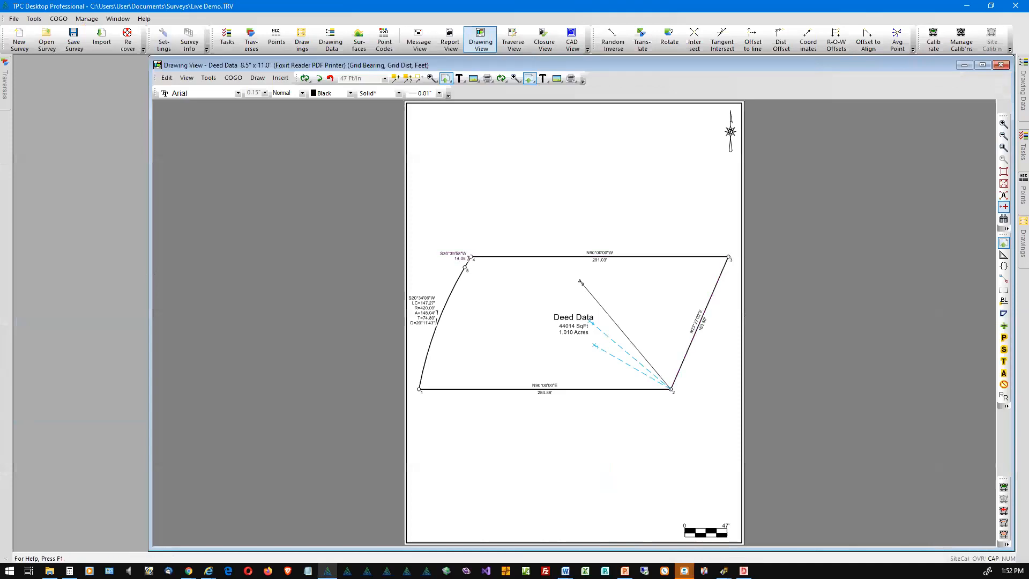
pyautogui.moveTo(1015, 250)
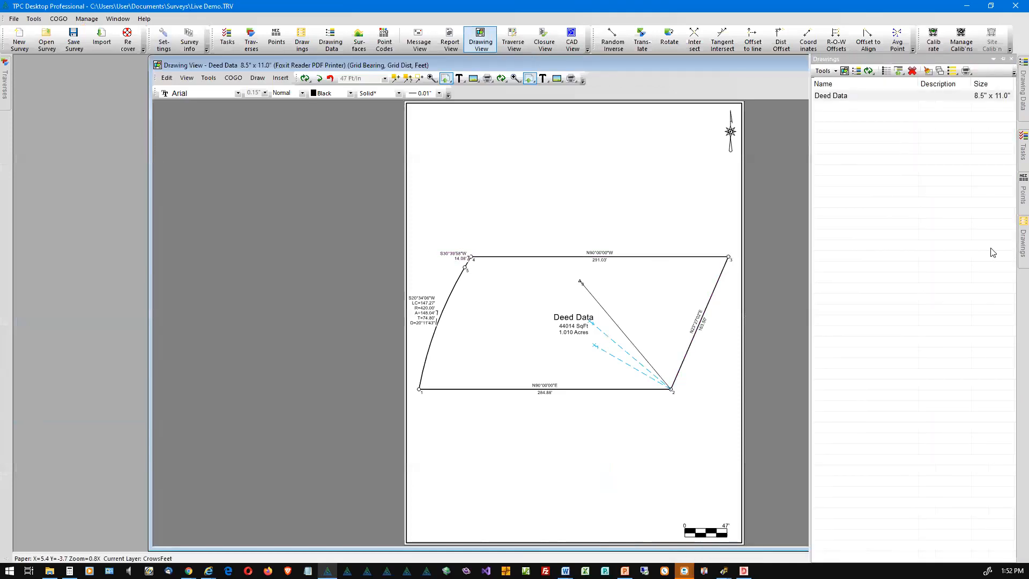
pyautogui.click(851, 97)
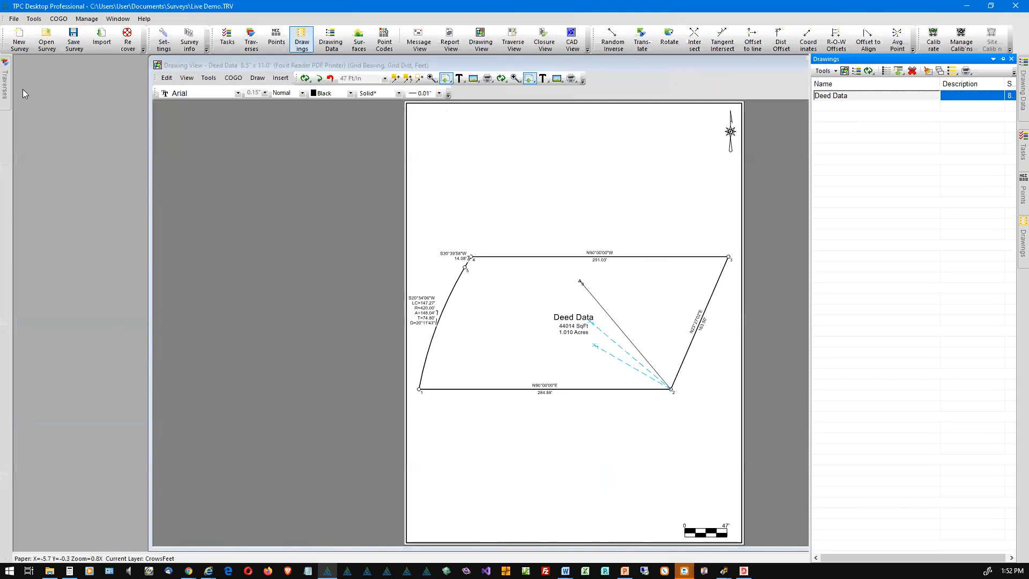
# Step: Turn the FIELD DATA and Deed Data traverses off and back on, one at a time, in the Deed Data drawing
pyautogui.click(4, 91)
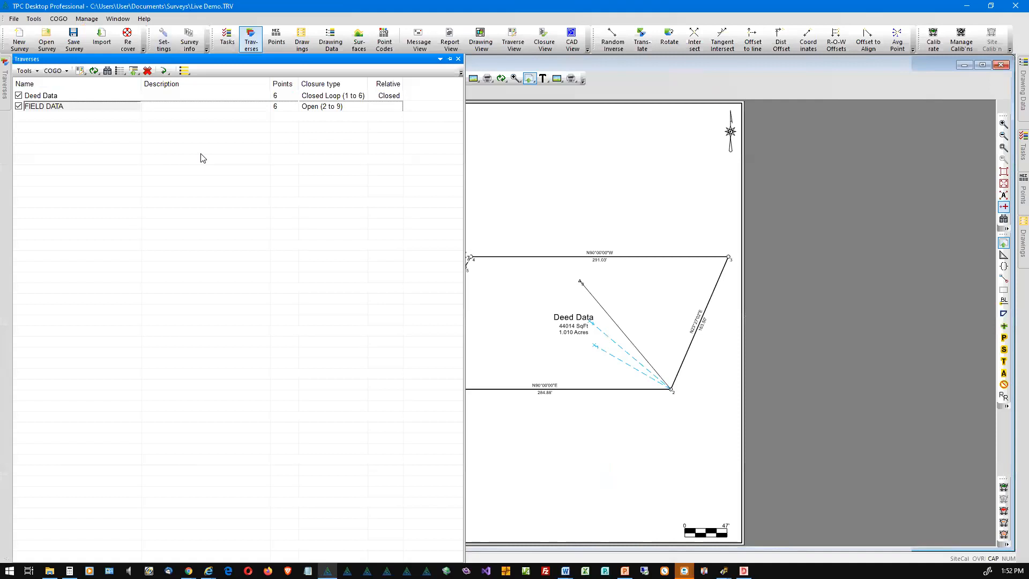
pyautogui.click(19, 107)
pyautogui.click(19, 106)
pyautogui.click(19, 96)
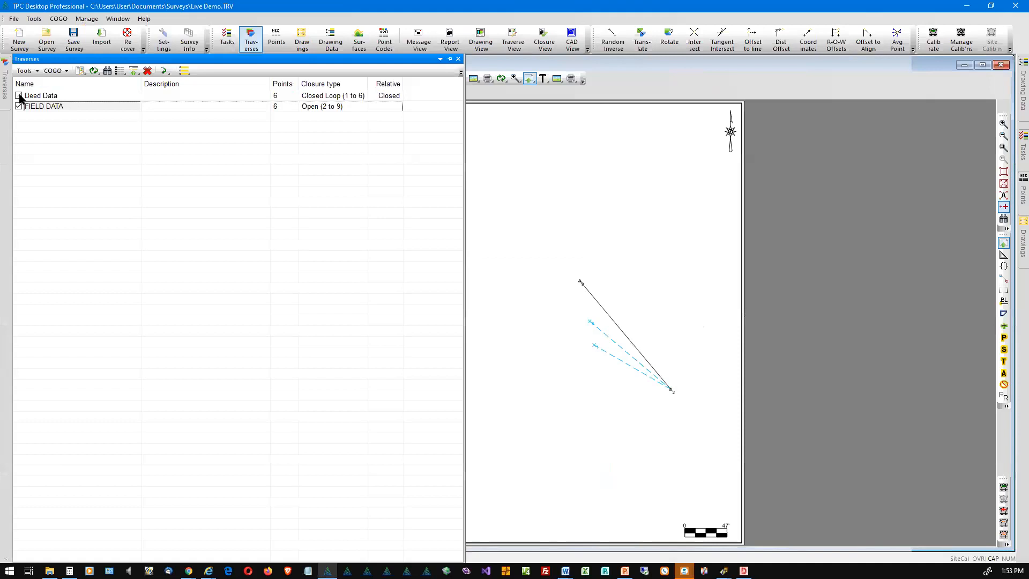
pyautogui.click(19, 96)
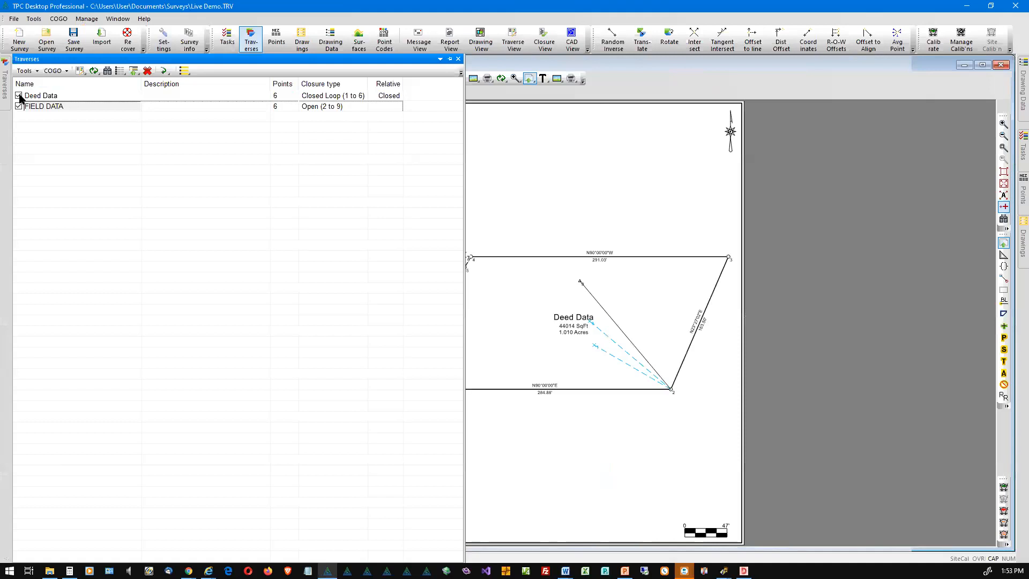
pyautogui.click(19, 106)
pyautogui.click(19, 107)
pyautogui.click(566, 203)
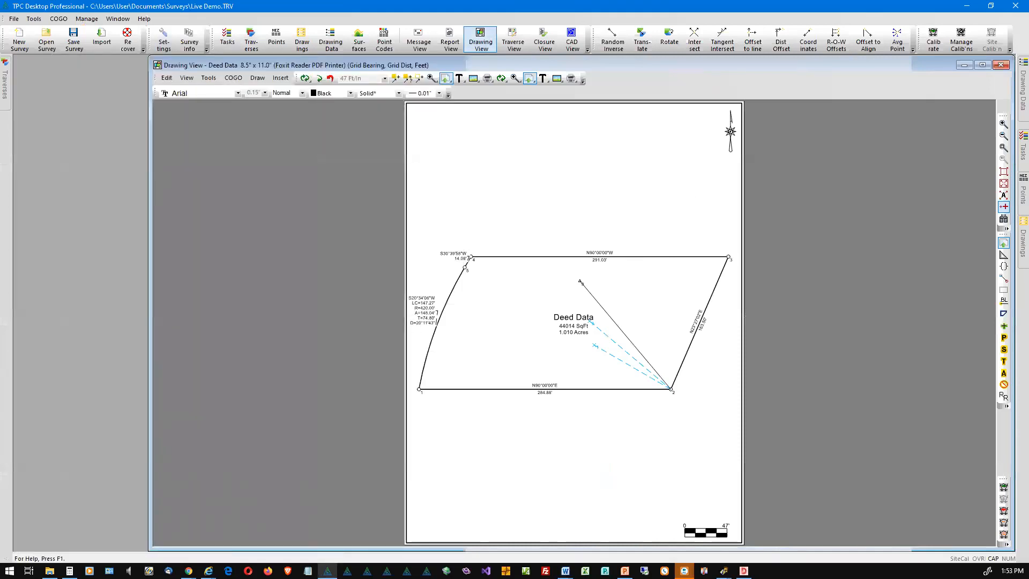
# Step: Start a new drawing in the survey and name it FINISHED DRAWING
pyautogui.moveTo(1013, 239)
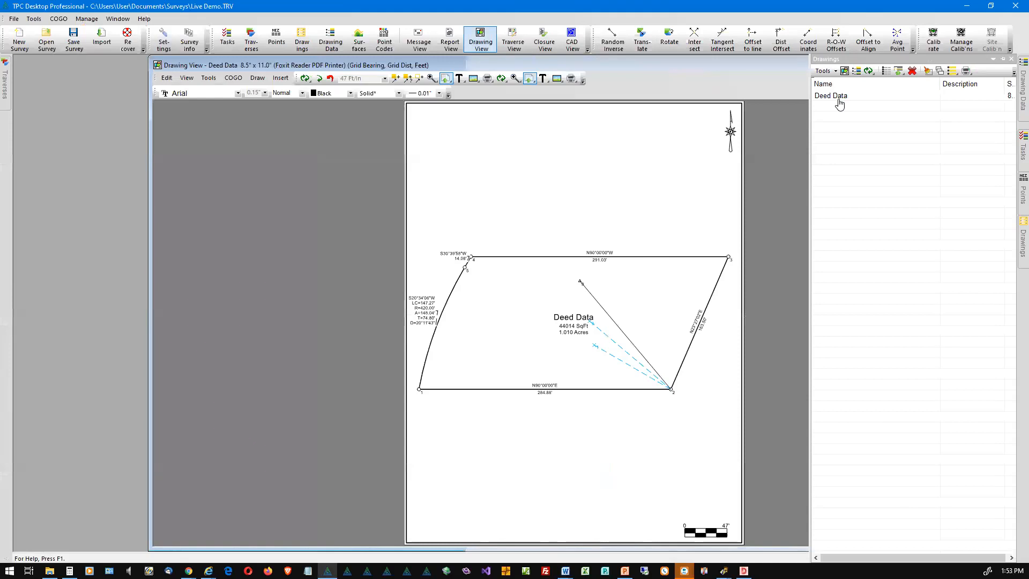
pyautogui.doubleClick(849, 134)
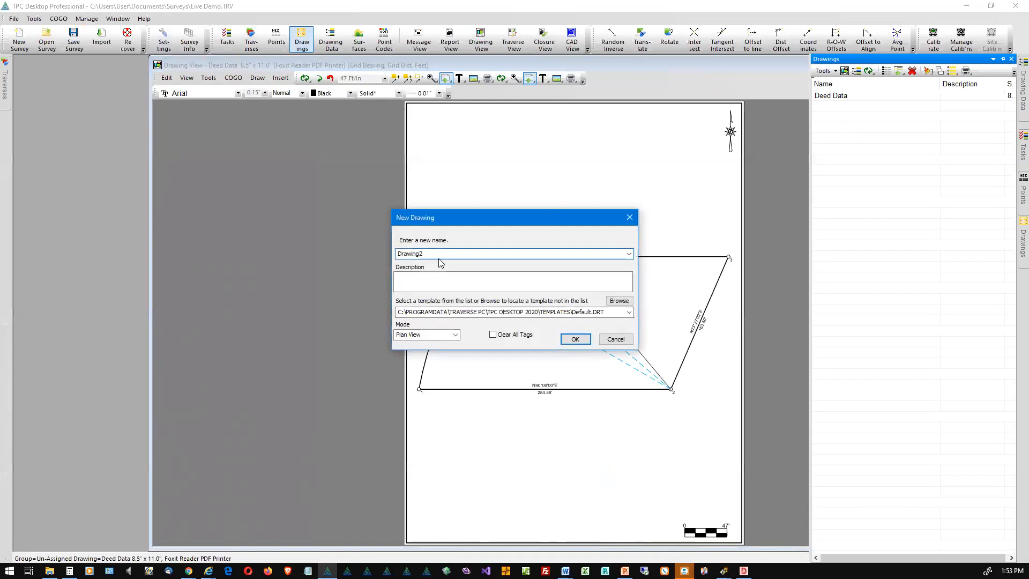
pyautogui.moveTo(438, 253); pyautogui.dragTo(325, 257)
pyautogui.write('fINISHED')
pyautogui.press('BackSpace')
pyautogui.press('BackSpace')
pyautogui.press('BackSpace')
pyautogui.press('BackSpace')
pyautogui.press('BackSpace')
pyautogui.press('BackSpace')
pyautogui.press('BackSpace')
pyautogui.press('BackSpace')
pyautogui.write('FINISHED DRAWING')
# Step: Base the new drawing on the mortgage.drt template in Plan View mode and create it
pyautogui.click(630, 313)
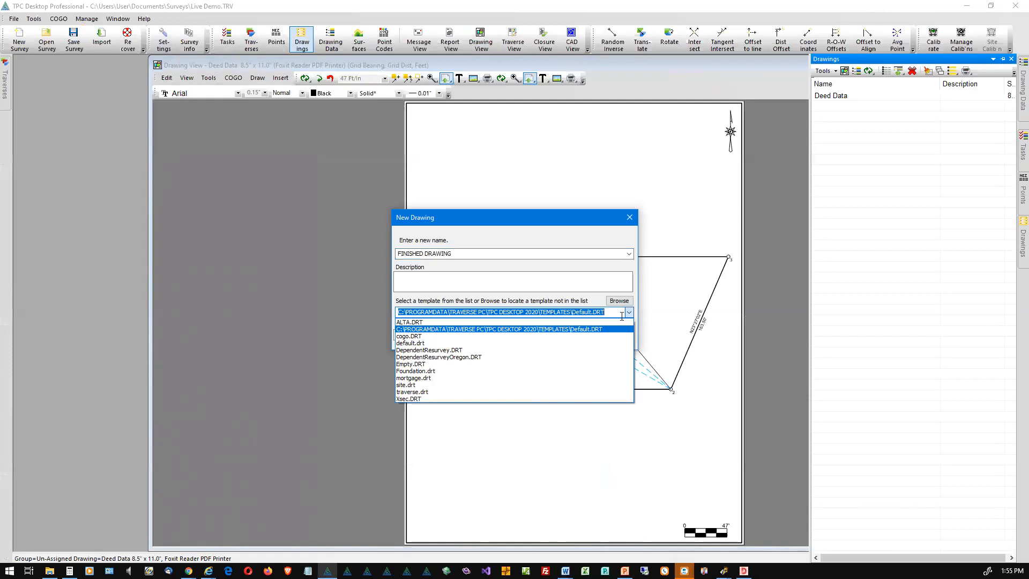
pyautogui.click(508, 378)
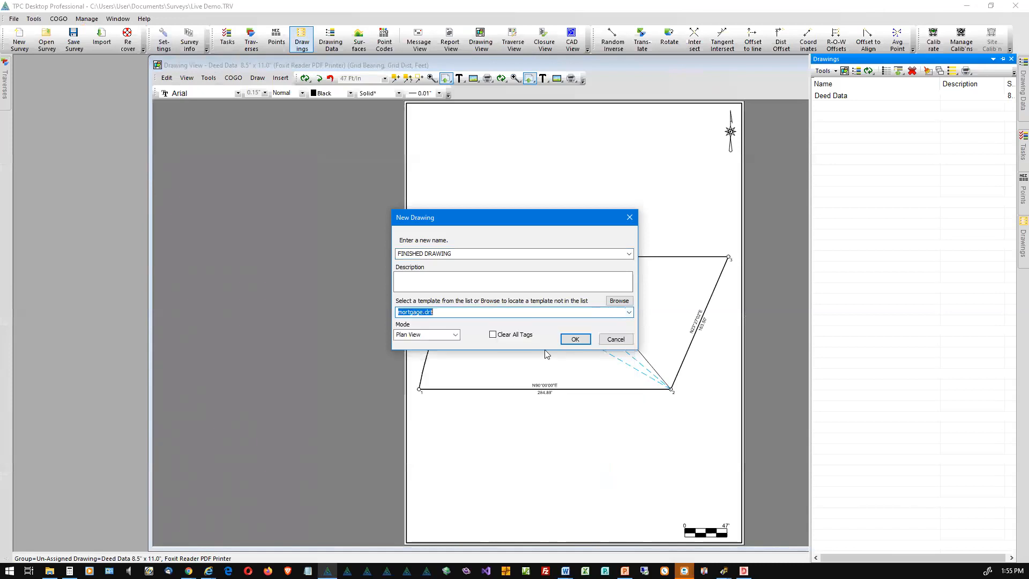
pyautogui.click(572, 337)
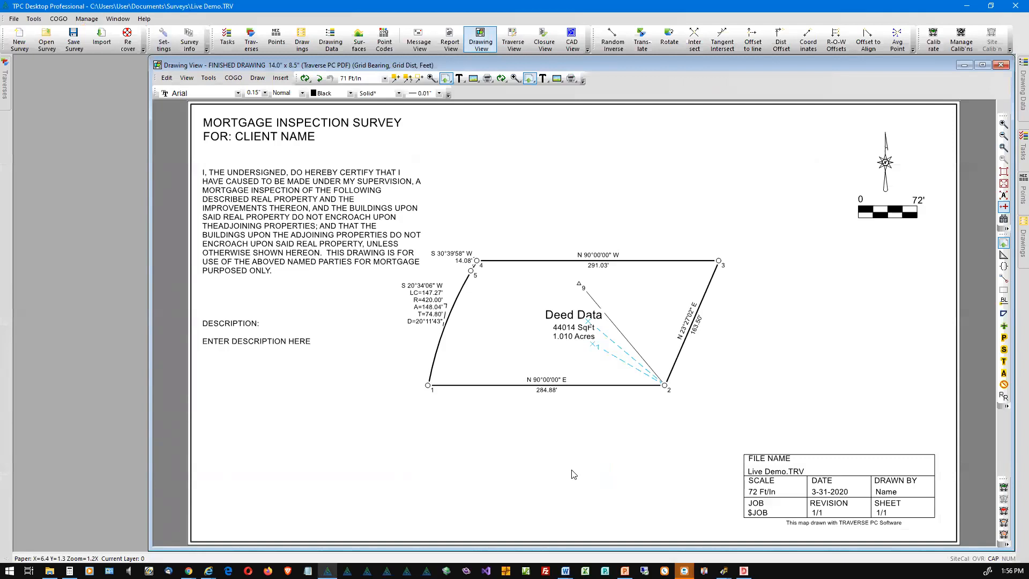
pyautogui.click(574, 541)
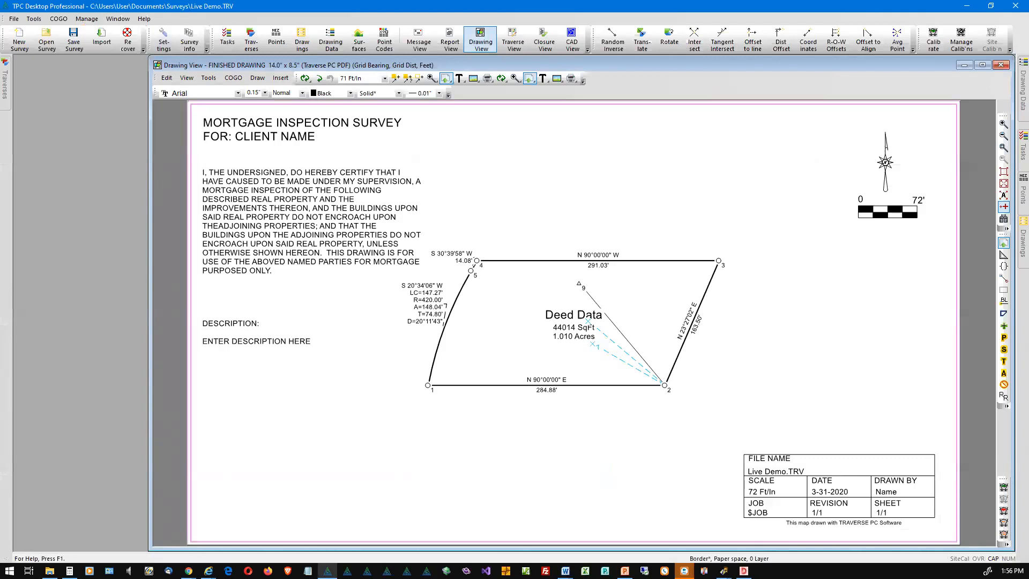
pyautogui.click(166, 397)
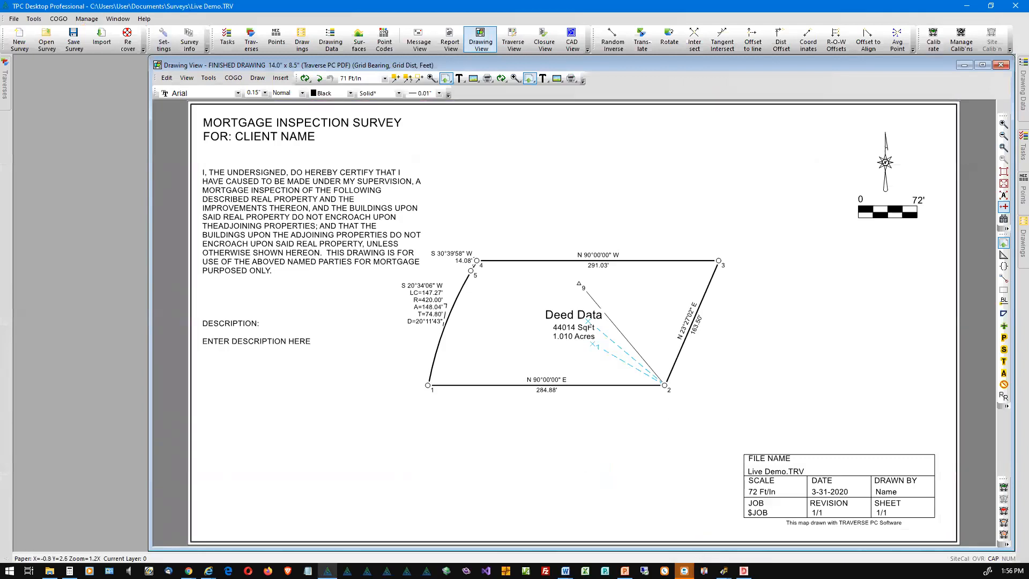
pyautogui.click(1024, 240)
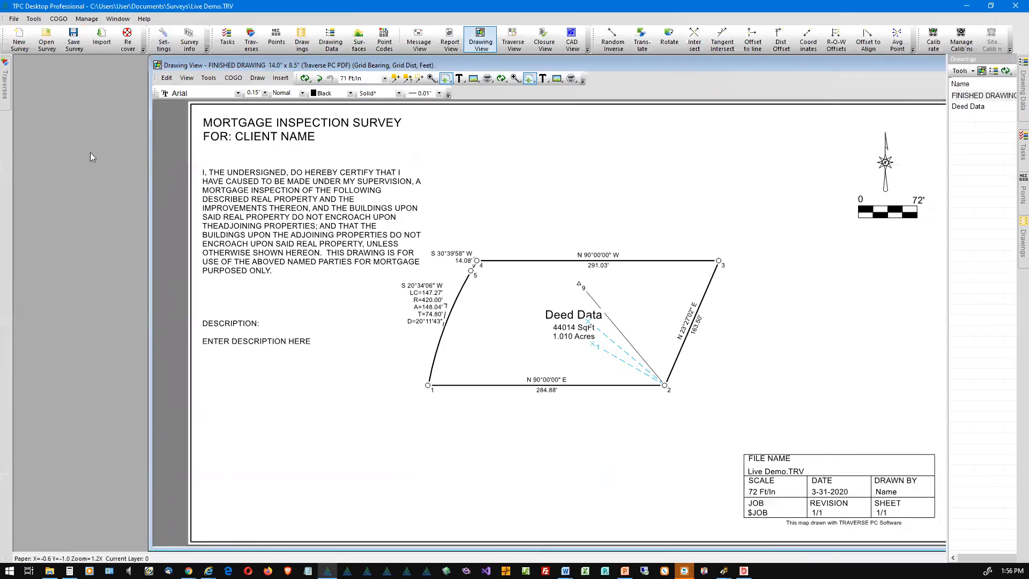
# Step: Select both the Deed Data and FIELD DATA traverses and start the Translate command on them
pyautogui.click(4, 94)
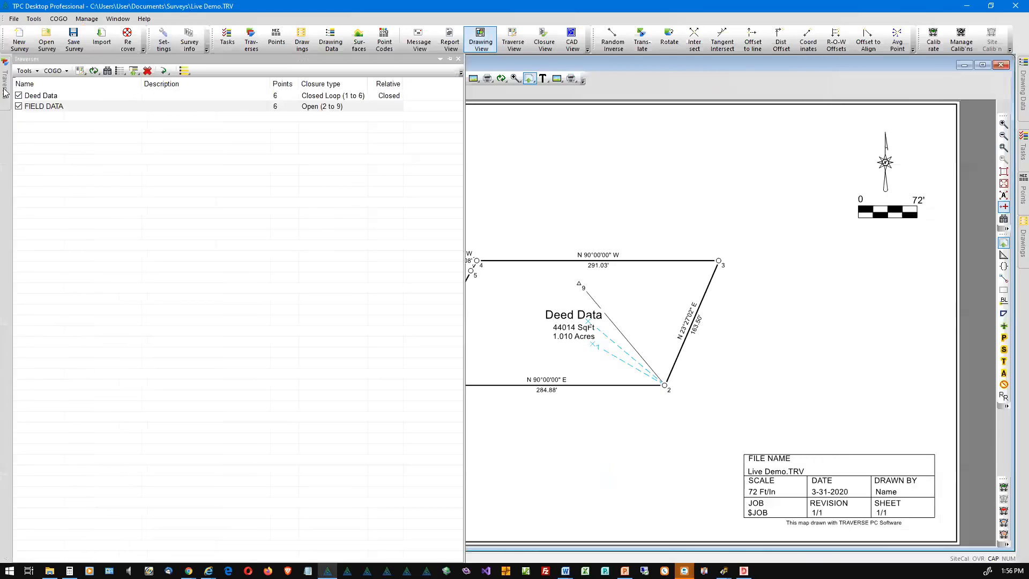
pyautogui.click(48, 96)
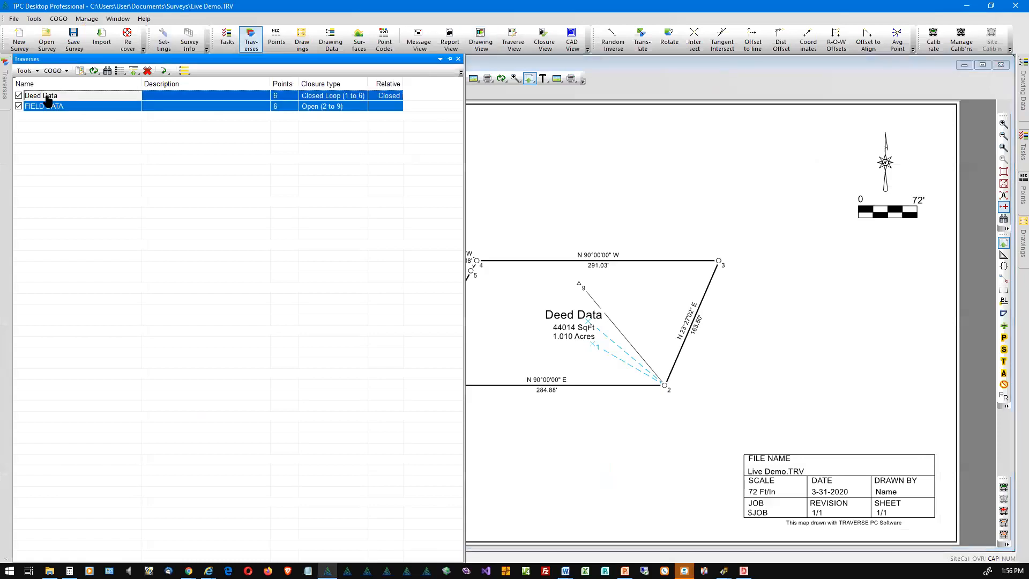
pyautogui.keyDown('shift'); pyautogui.click(45, 106); pyautogui.keyUp('shift')
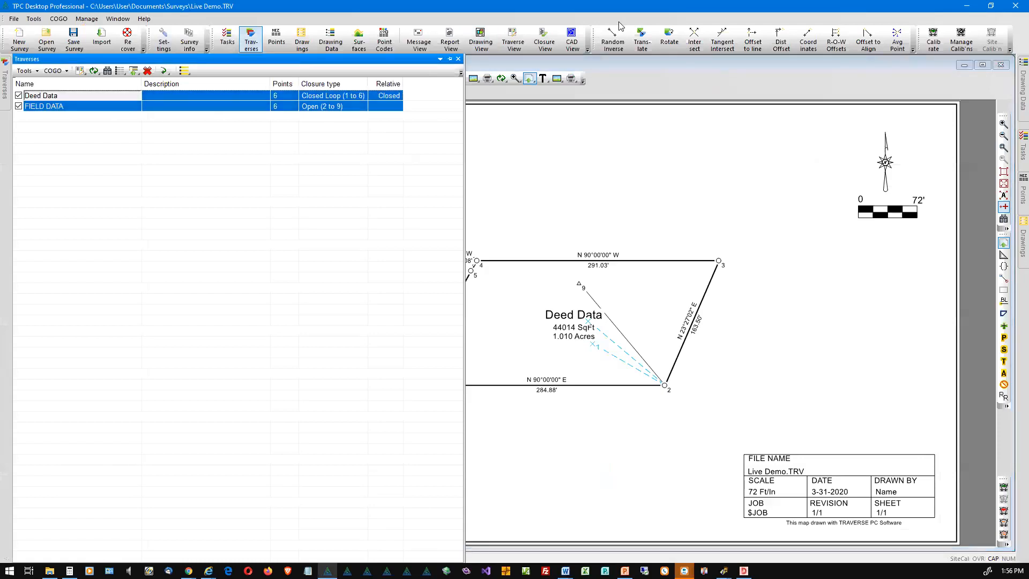
pyautogui.click(642, 38)
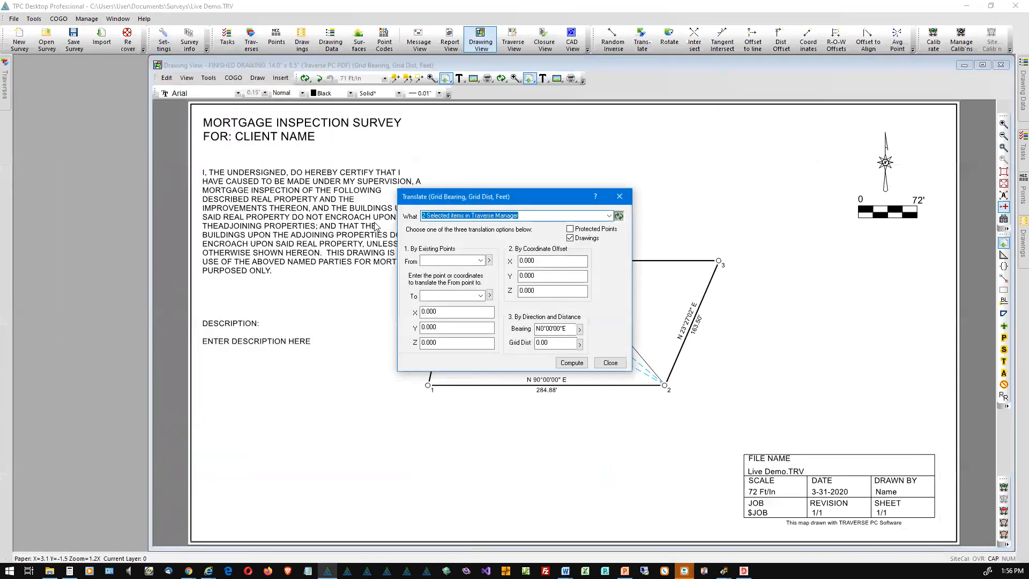
# Step: Set the translation's From point to 1 and its coordinate offset to X 5000 and Y 5000
pyautogui.click(438, 260)
pyautogui.write('1')
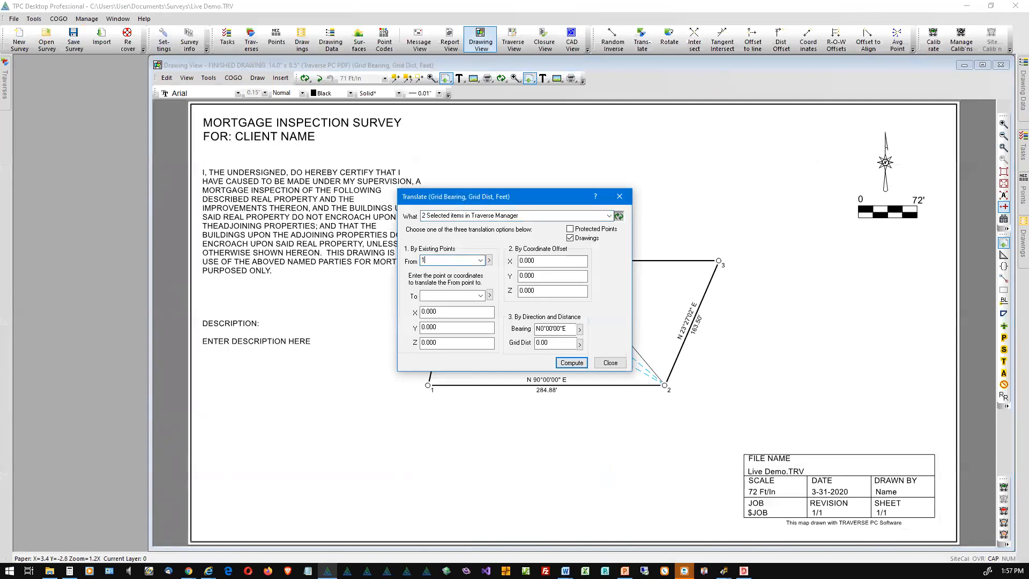
pyautogui.press('Tab')
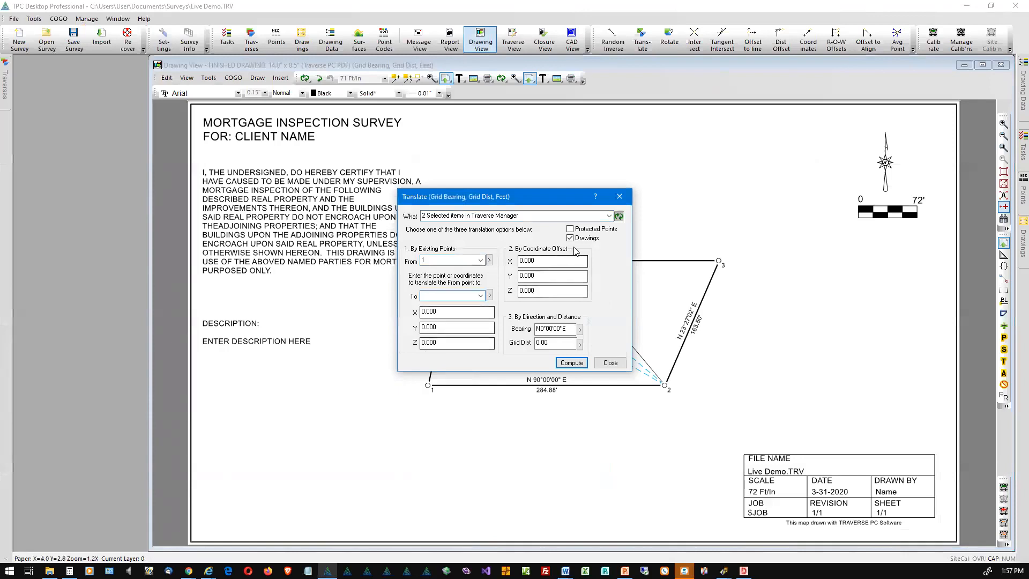
pyautogui.click(552, 262)
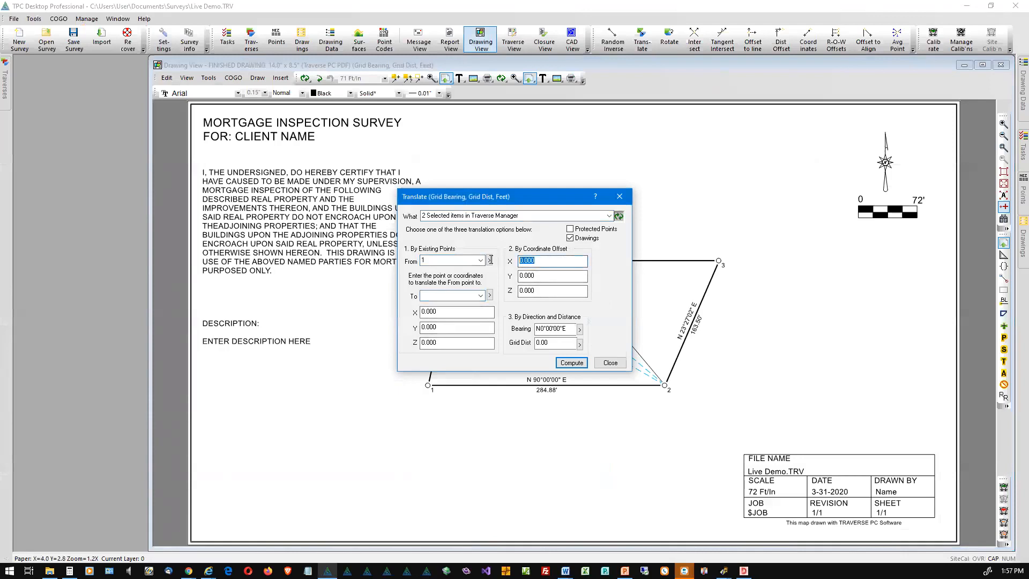
pyautogui.write('5000')
pyautogui.press('Tab')
pyautogui.write('500')
pyautogui.press('Tab')
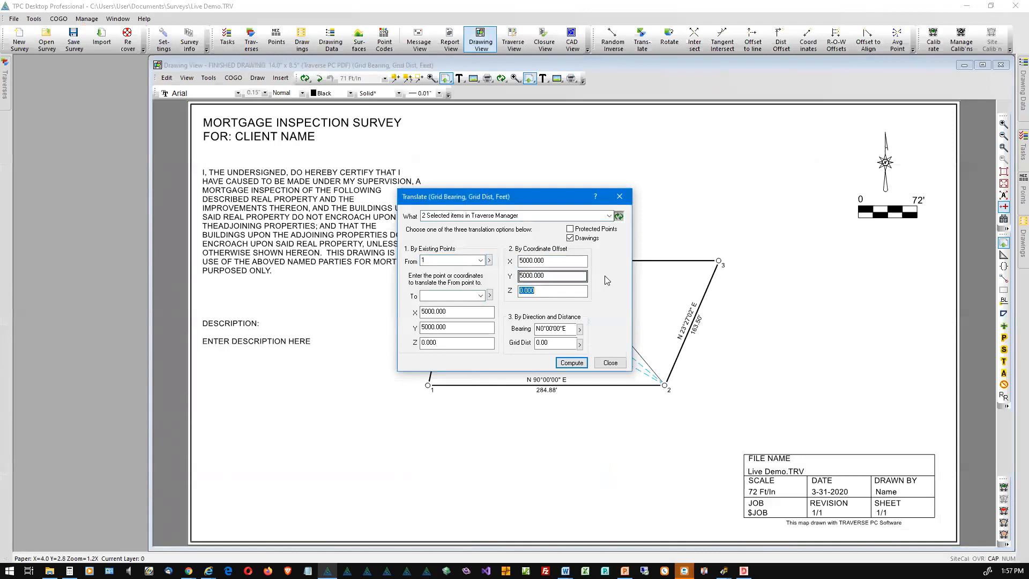
# Step: Exclude drawings and include protected points in the translation, compute it, and finish the Translate command
pyautogui.click(571, 238)
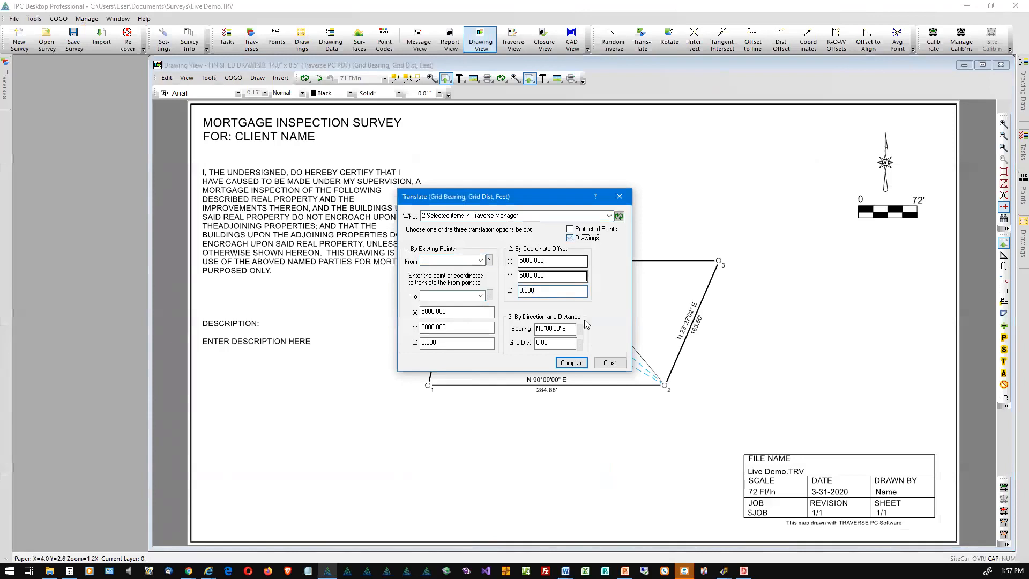
pyautogui.click(570, 228)
pyautogui.click(572, 363)
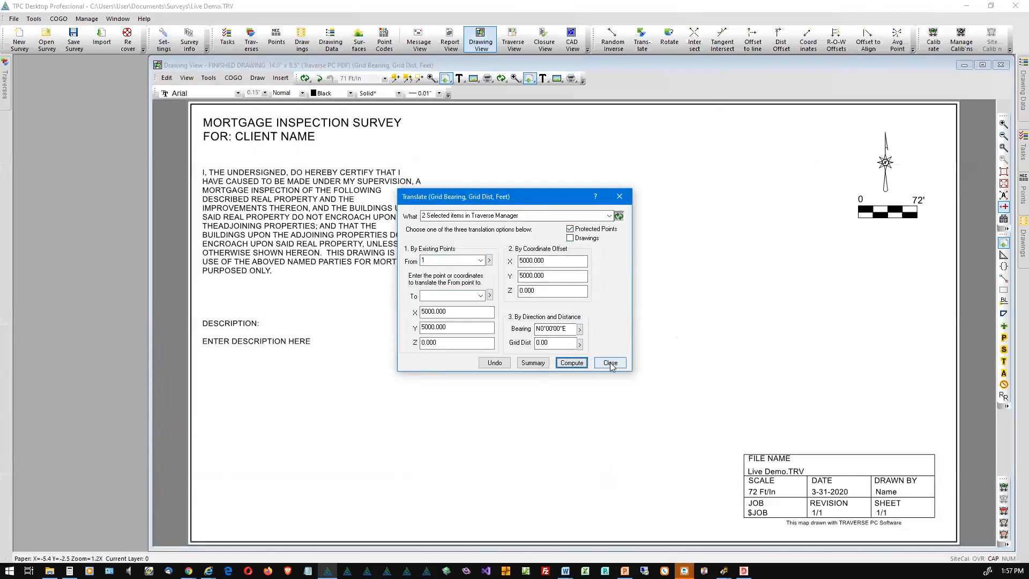
pyautogui.click(610, 363)
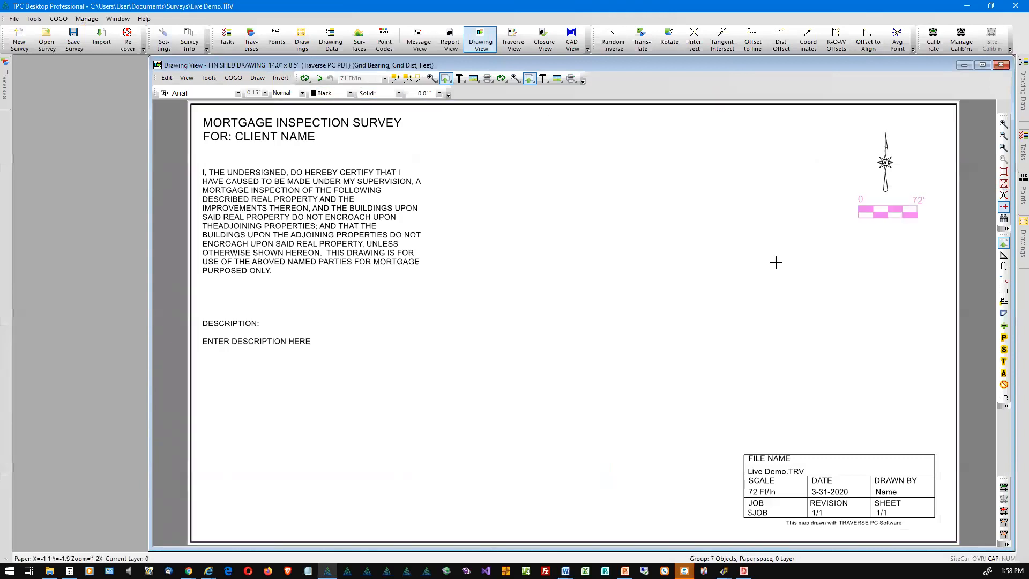
# Step: Zoom the drawing to the survey's extents and review the scale and units in the miscellaneous drawing settings without changing them
pyautogui.click(1005, 185)
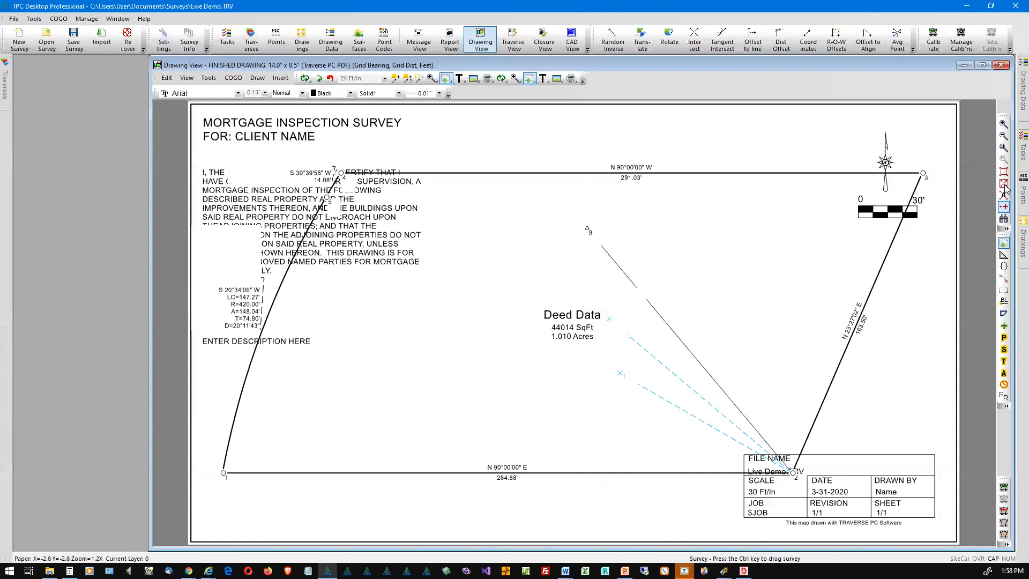
pyautogui.rightClick(795, 266)
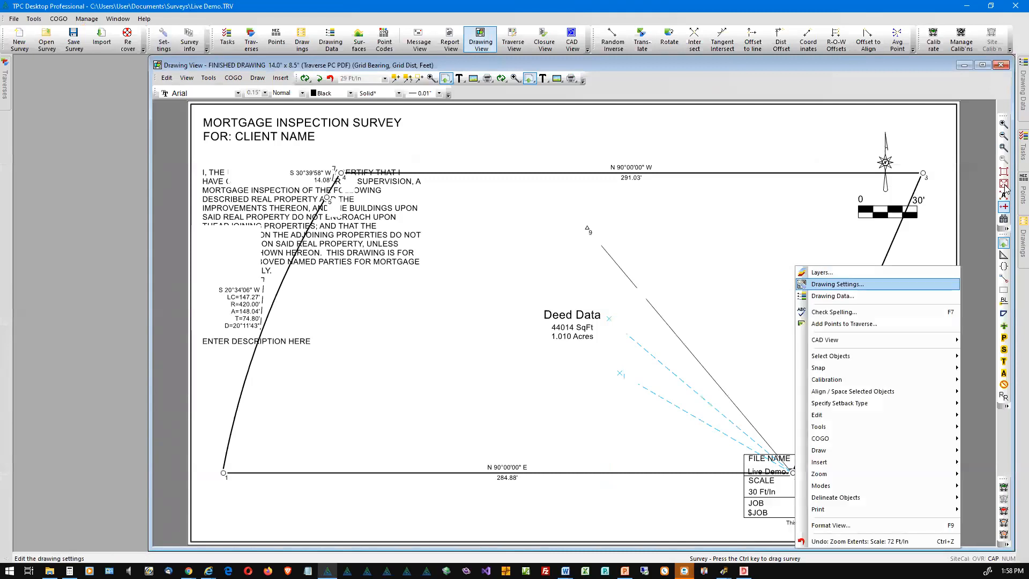
pyautogui.click(804, 285)
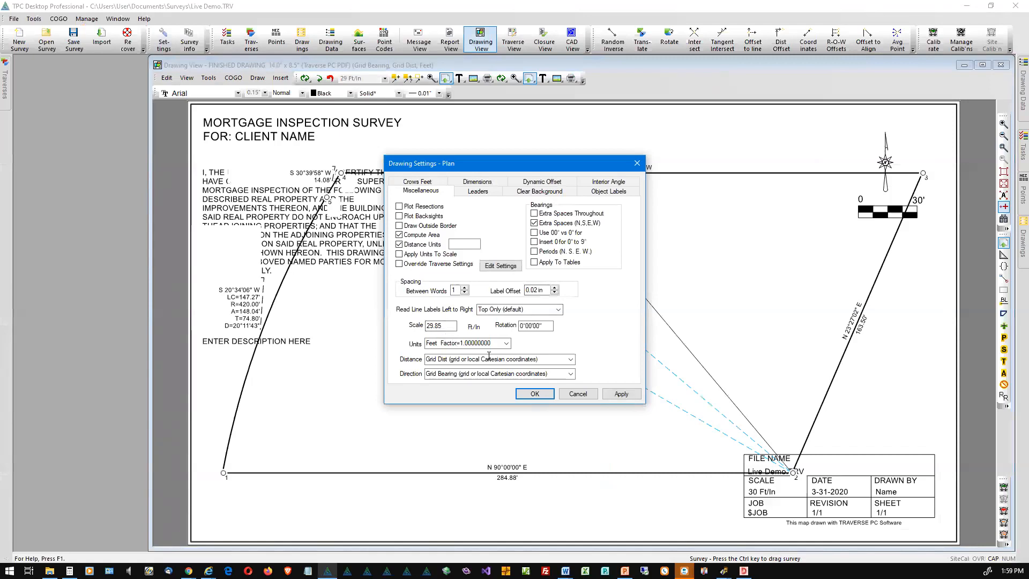
pyautogui.click(577, 395)
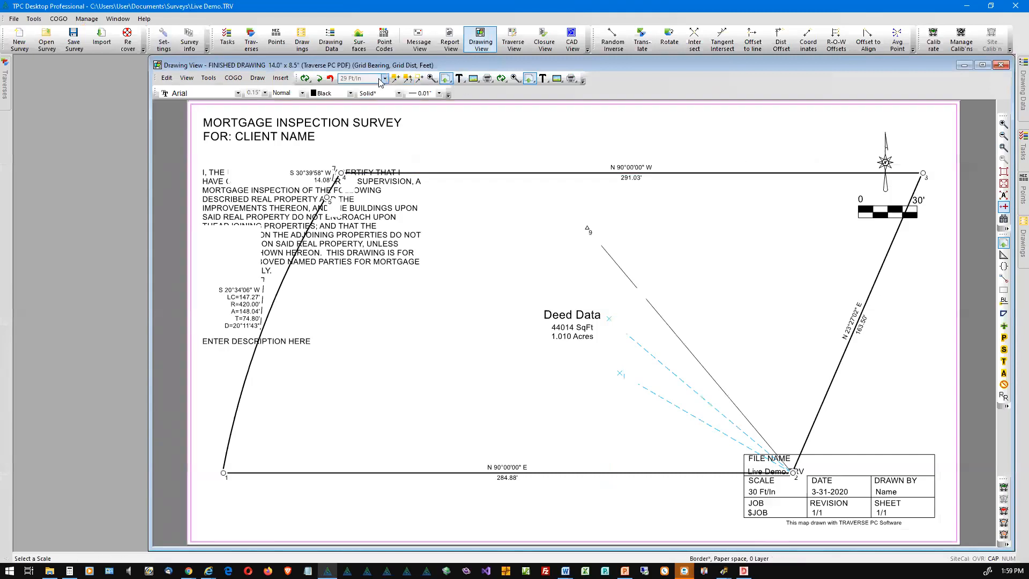
# Step: Set the drawing scale to 50 Ft/In, move the survey clear of the certification text, and nudge its area label
pyautogui.click(386, 79)
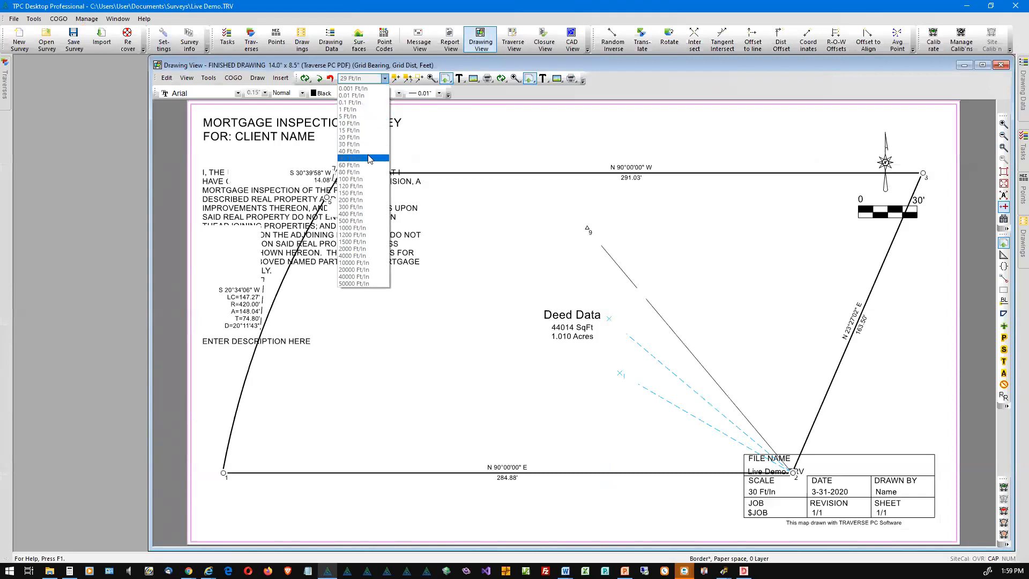
pyautogui.click(369, 160)
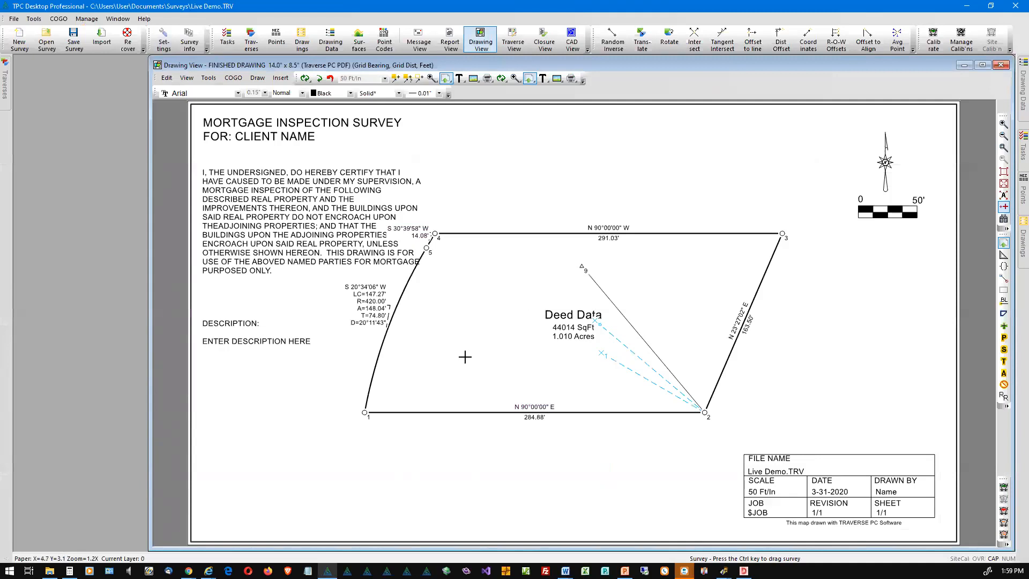
pyautogui.moveTo(465, 357)
pyautogui.keyDown('ctrl'); pyautogui.mouseDown()
pyautogui.moveTo(508, 352)
pyautogui.moveTo(557, 366)
pyautogui.mouseUp(); pyautogui.keyUp('ctrl')
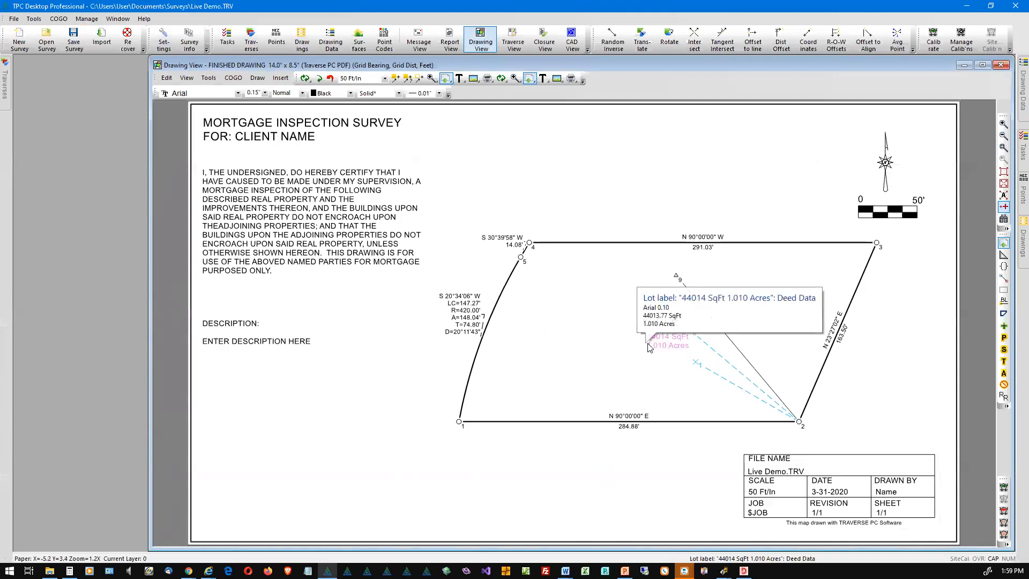
pyautogui.moveTo(649, 347)
pyautogui.mouseDown()
pyautogui.moveTo(576, 351)
pyautogui.moveTo(648, 346)
pyautogui.mouseUp()
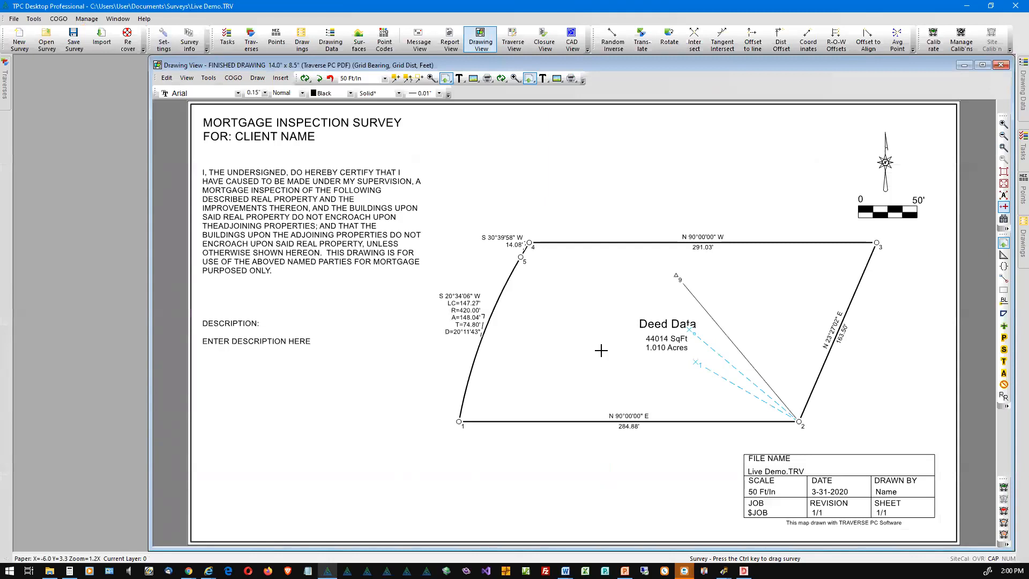
pyautogui.moveTo(600, 349)
pyautogui.keyDown('ctrl'); pyautogui.mouseDown()
pyautogui.moveTo(498, 354)
pyautogui.moveTo(520, 335)
pyautogui.moveTo(608, 373)
pyautogui.moveTo(597, 351)
pyautogui.mouseUp(); pyautogui.keyUp('ctrl')
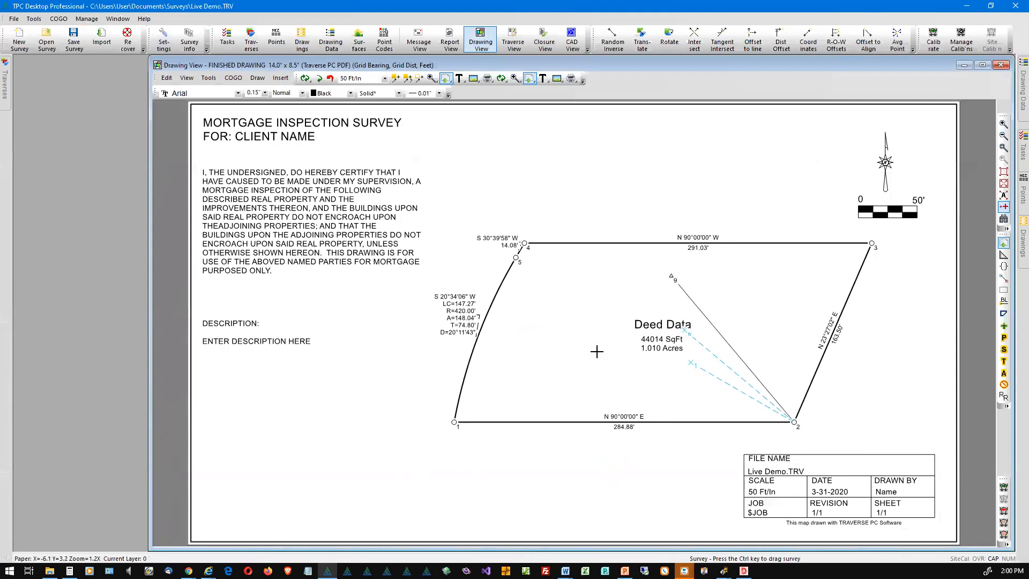
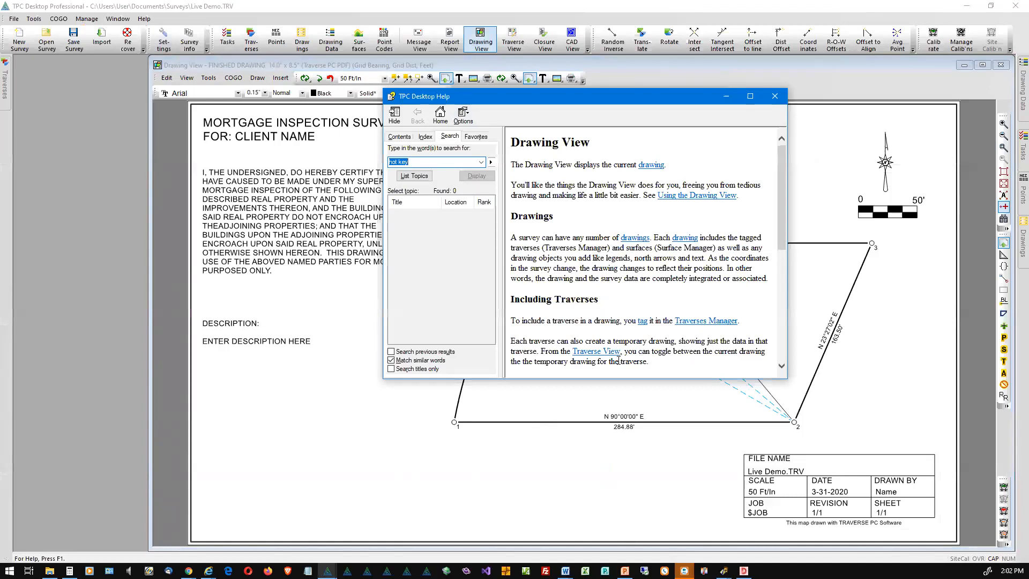
# Step: View the help topic on tagging, search the help for VARIABLE, and read the Using Variables topic
pyautogui.click(642, 324)
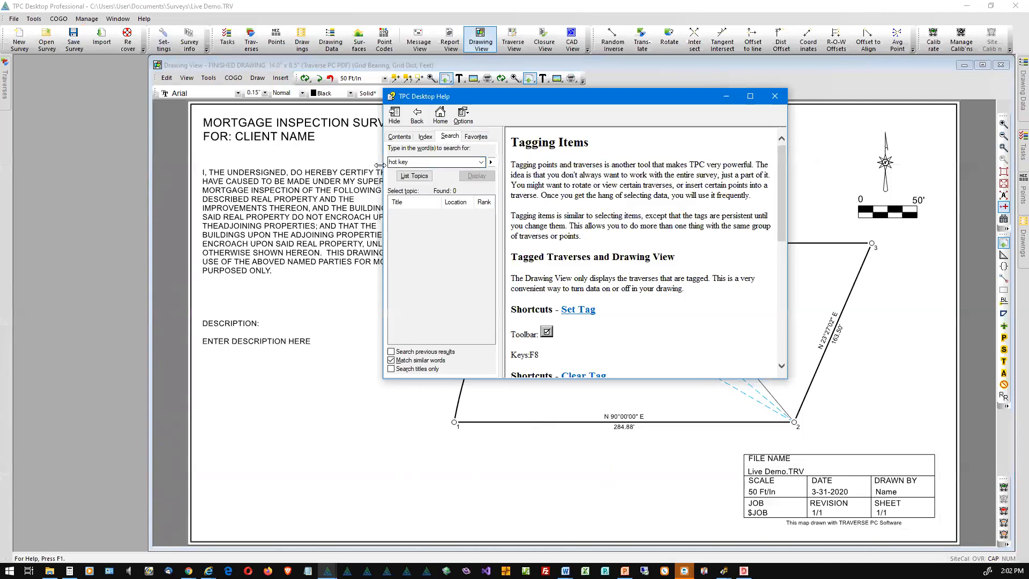
pyautogui.moveTo(435, 162); pyautogui.dragTo(326, 160)
pyautogui.write('VARIABLE')
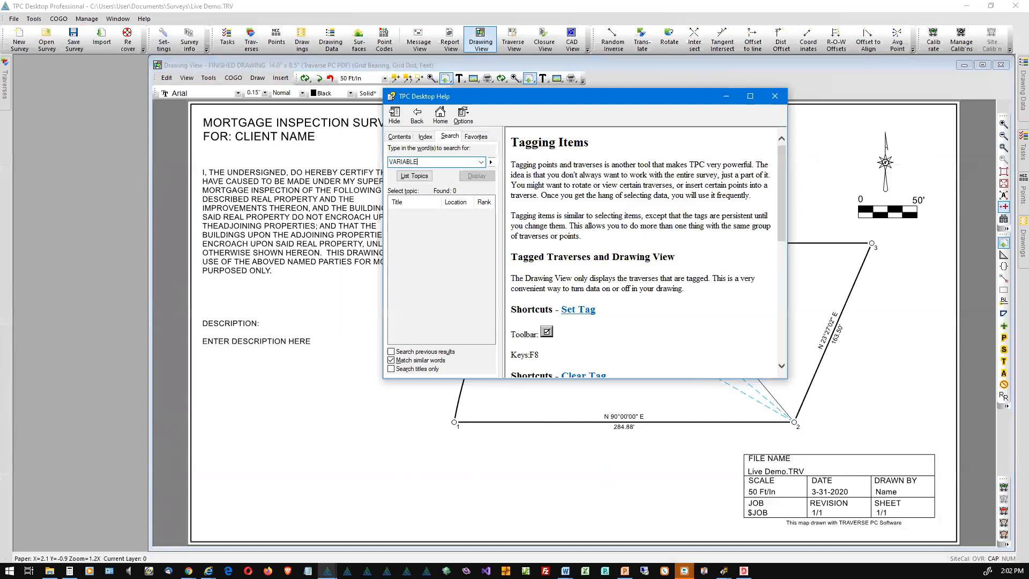
pyautogui.press('Return')
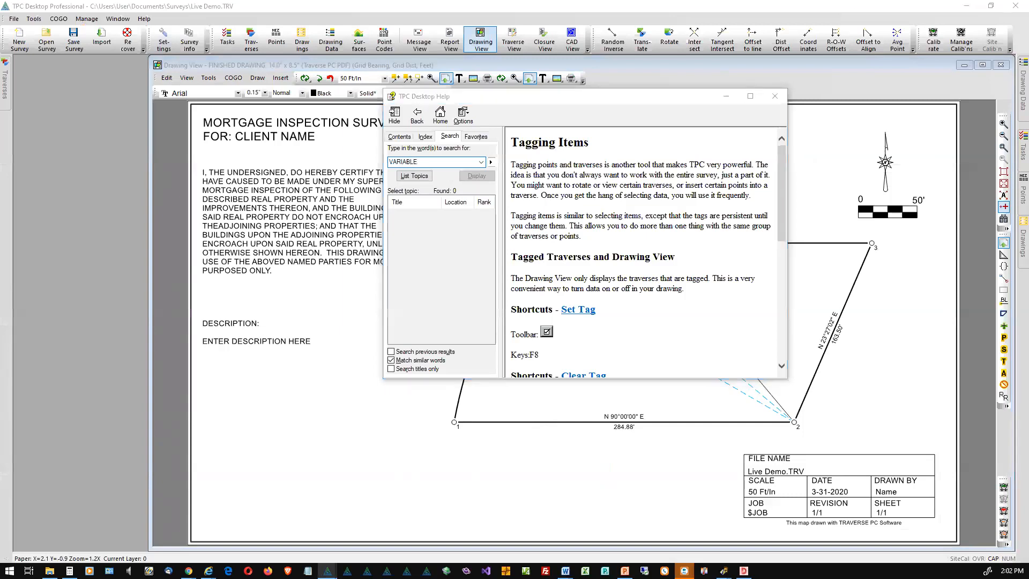
pyautogui.doubleClick(401, 214)
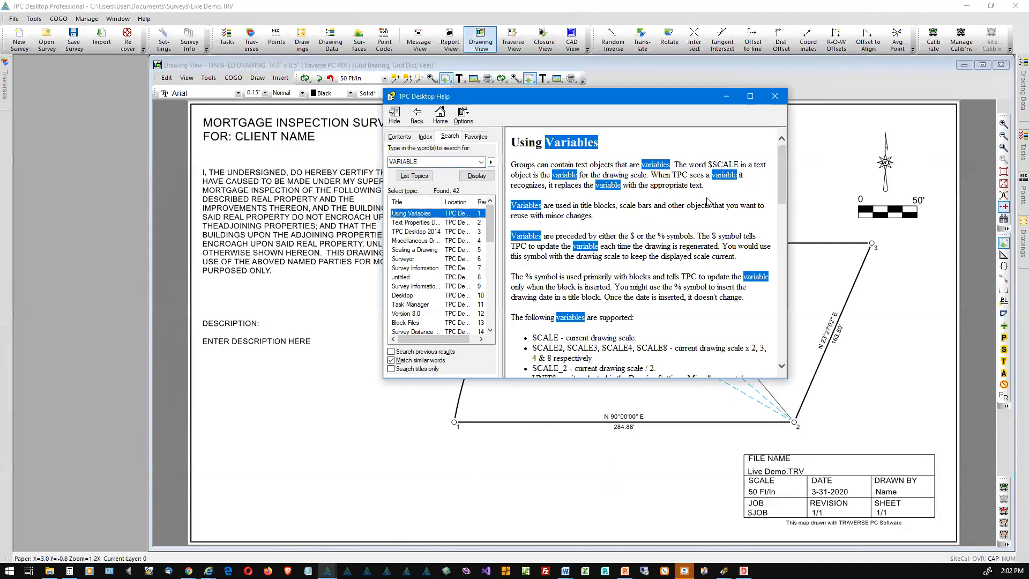
pyautogui.click(776, 96)
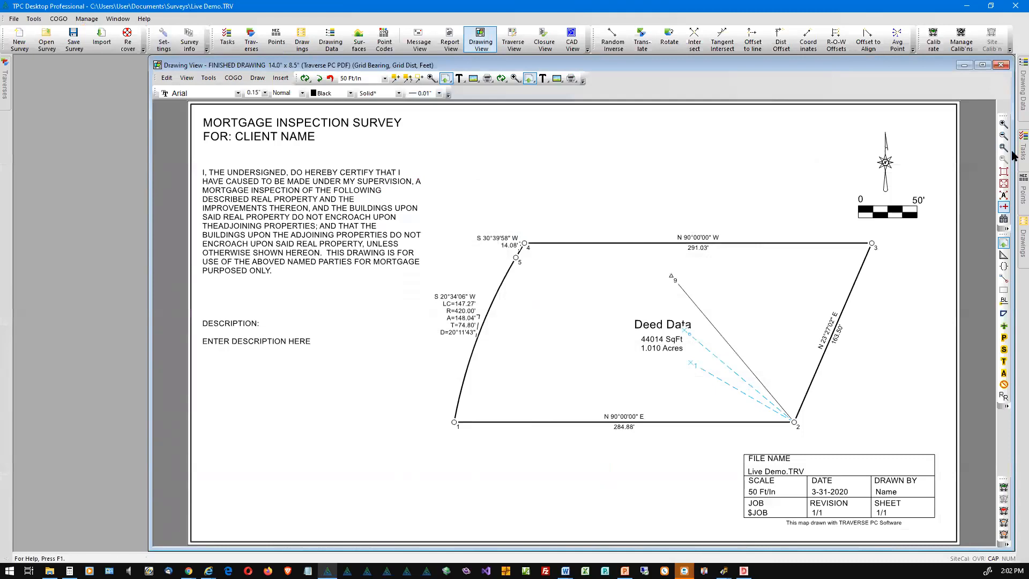
# Step: Go to the Traverse PC website's Member Area in the browser and look through the Learning Center's resources
pyautogui.moveTo(1013, 156)
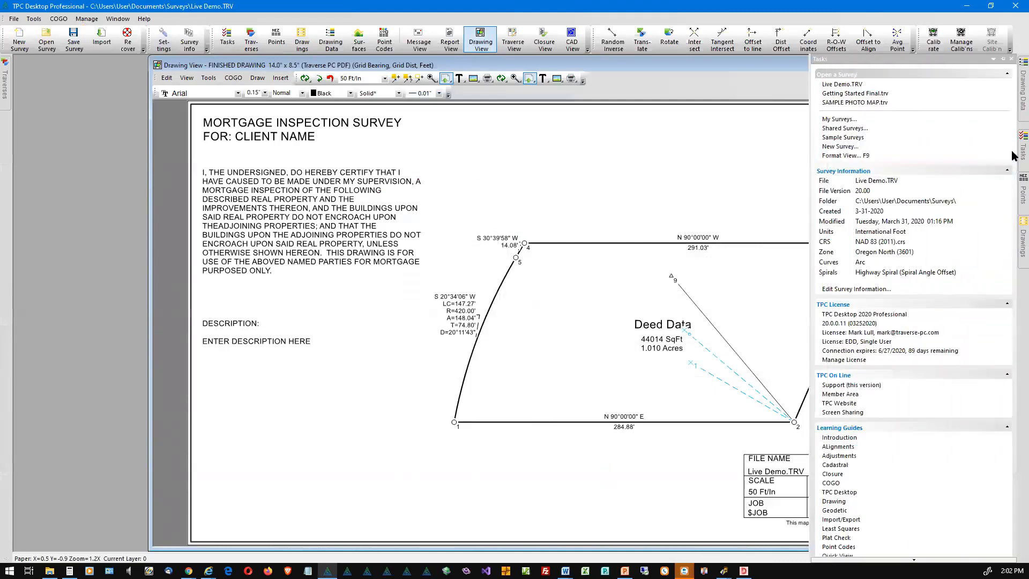
pyautogui.click(950, 61)
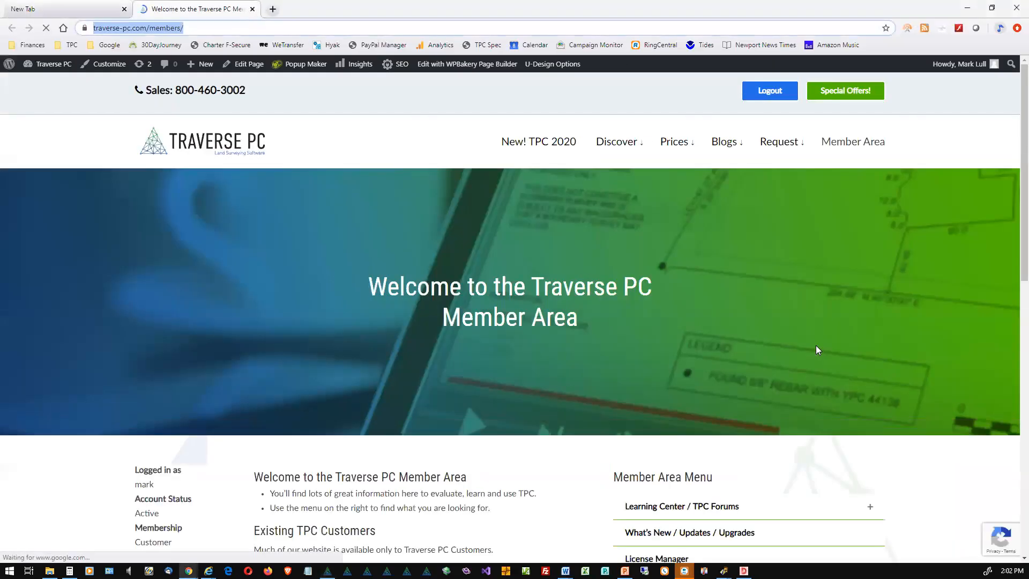
pyautogui.scroll(-2, 818, 349)
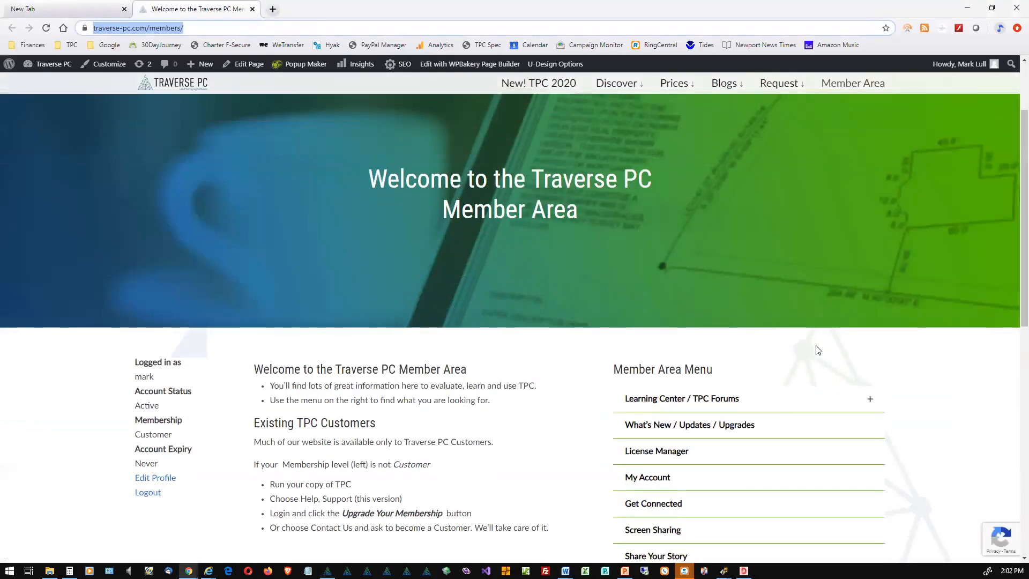
pyautogui.scroll(-1, 818, 349)
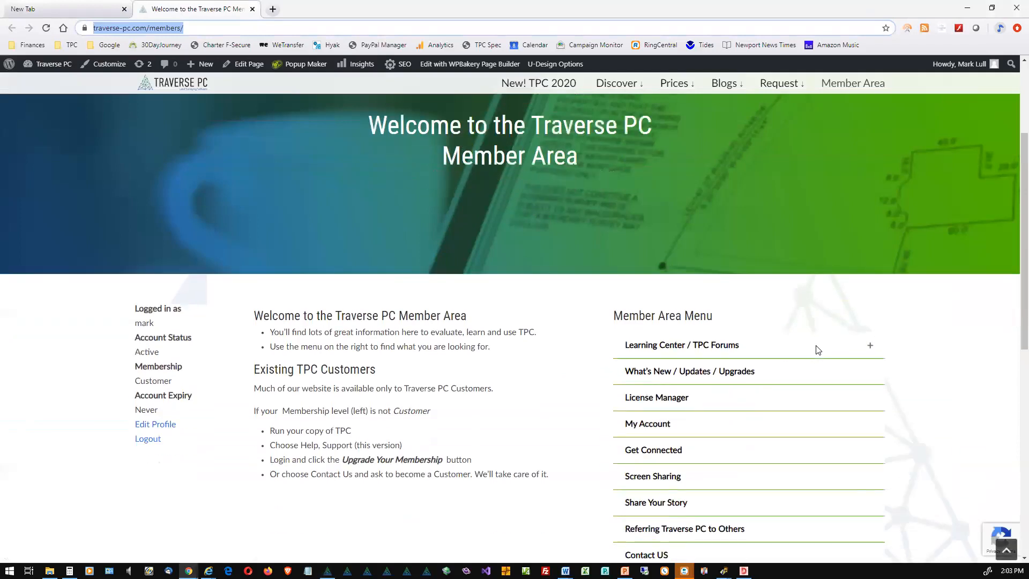
pyautogui.click(727, 352)
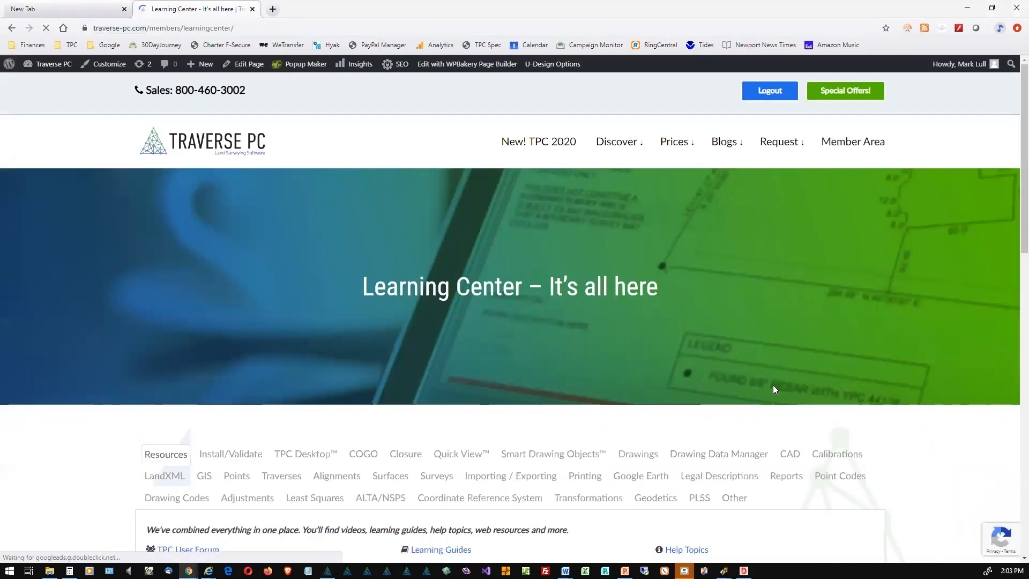
pyautogui.scroll(-6, 773, 384)
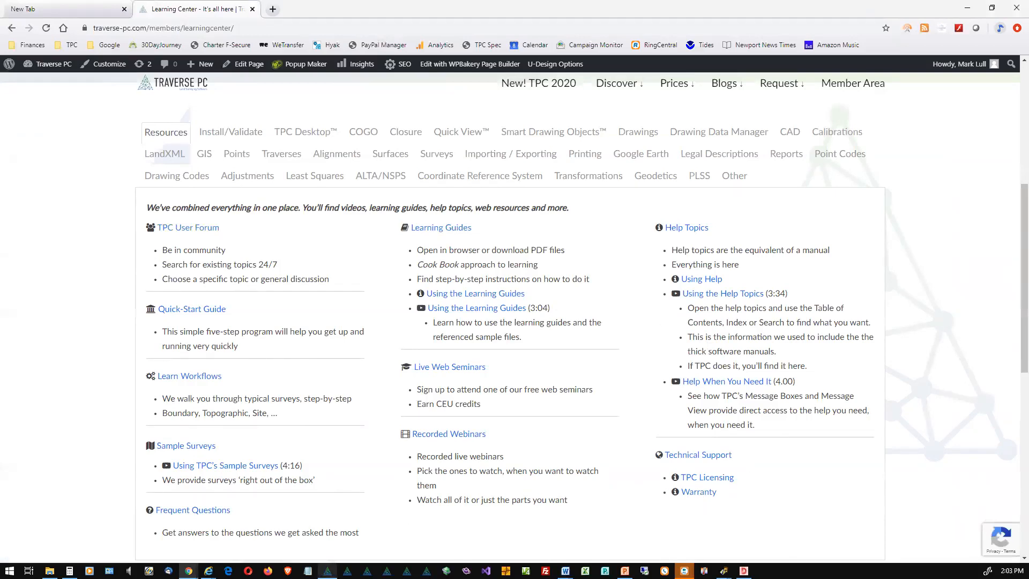
# Step: Switch back to TPC Desktop, open the Traverses Learning Guide from the task list, and browse its table of contents
pyautogui.click(328, 571)
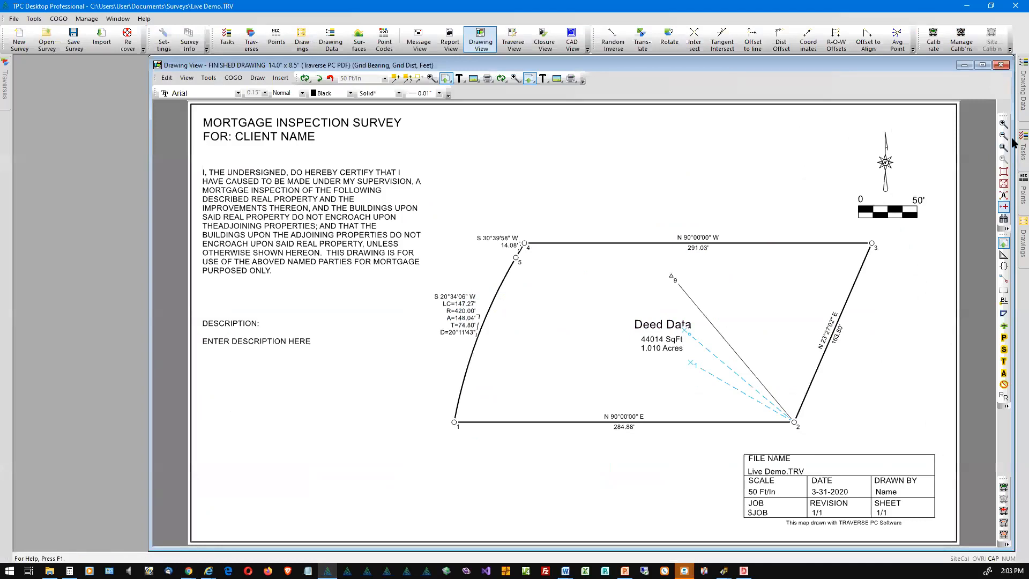
pyautogui.moveTo(1015, 145)
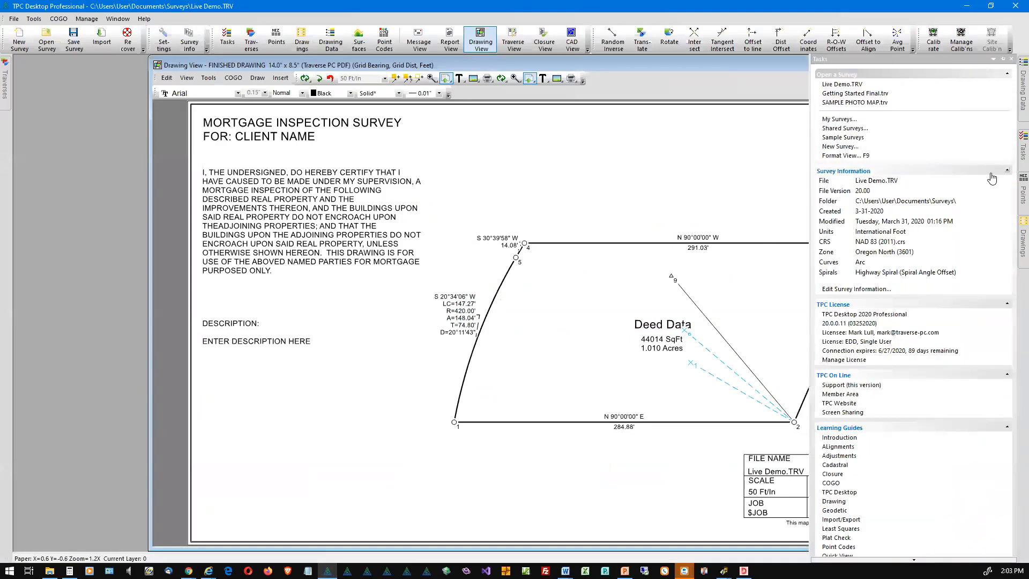
pyautogui.moveTo(919, 560)
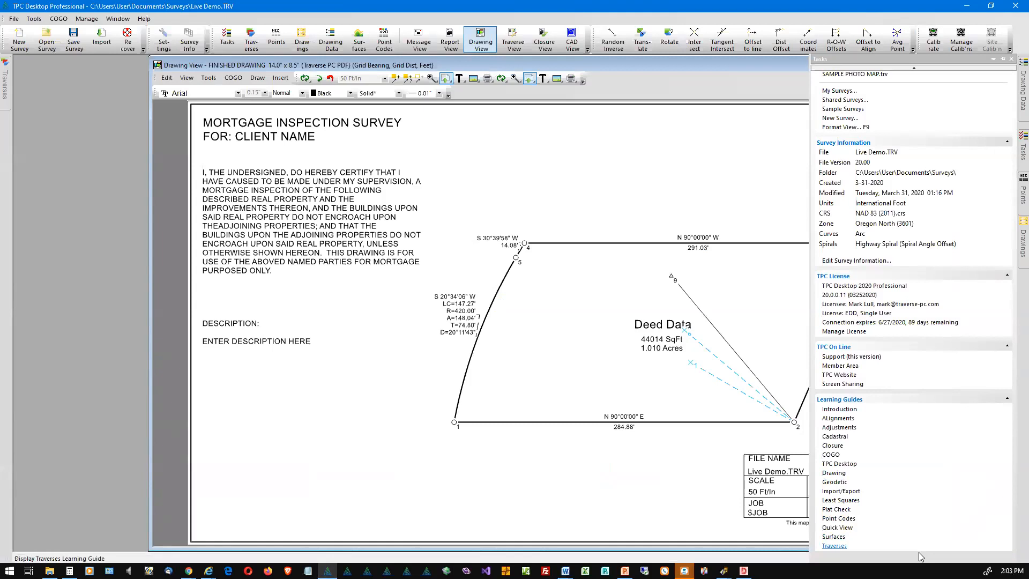
pyautogui.click(836, 548)
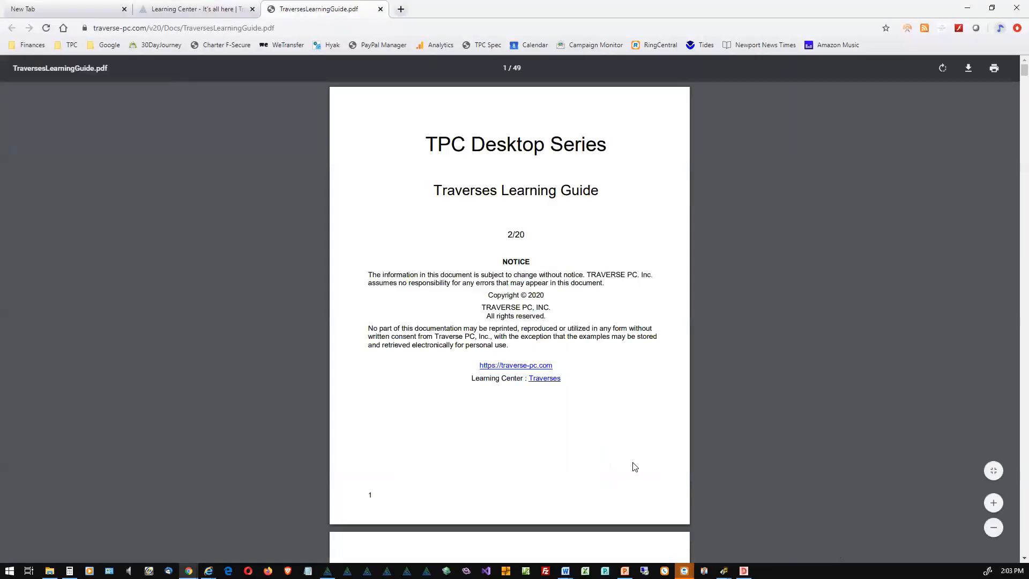
pyautogui.scroll(-4, 633, 467)
pyautogui.scroll(-3, 634, 467)
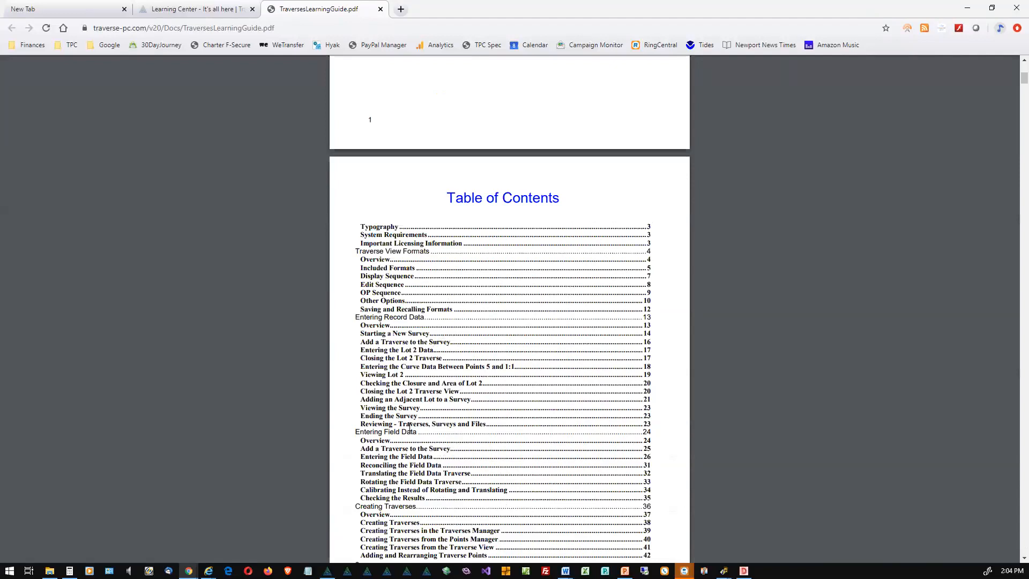
pyautogui.scroll(-3, 436, 474)
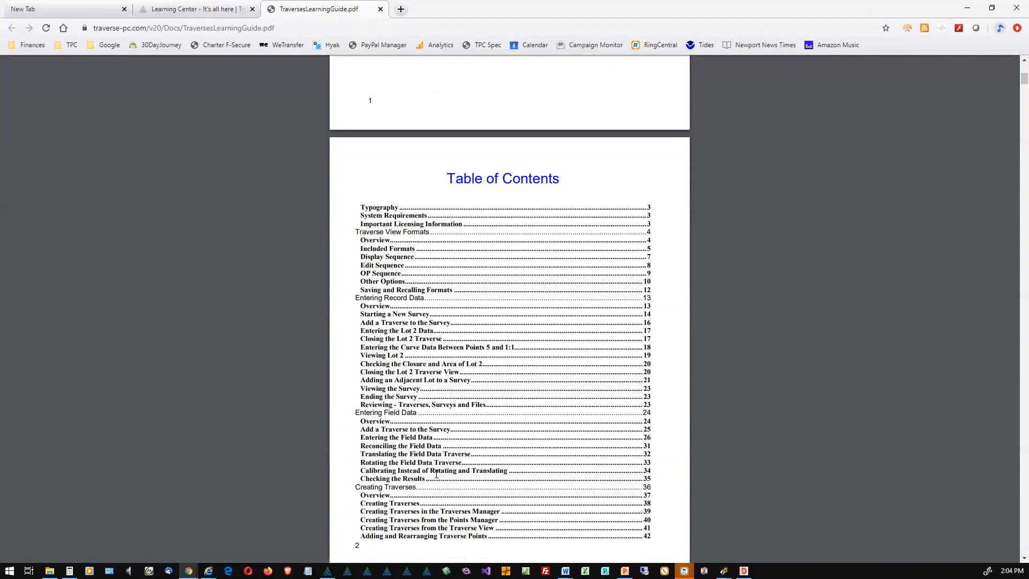
pyautogui.scroll(3, 436, 475)
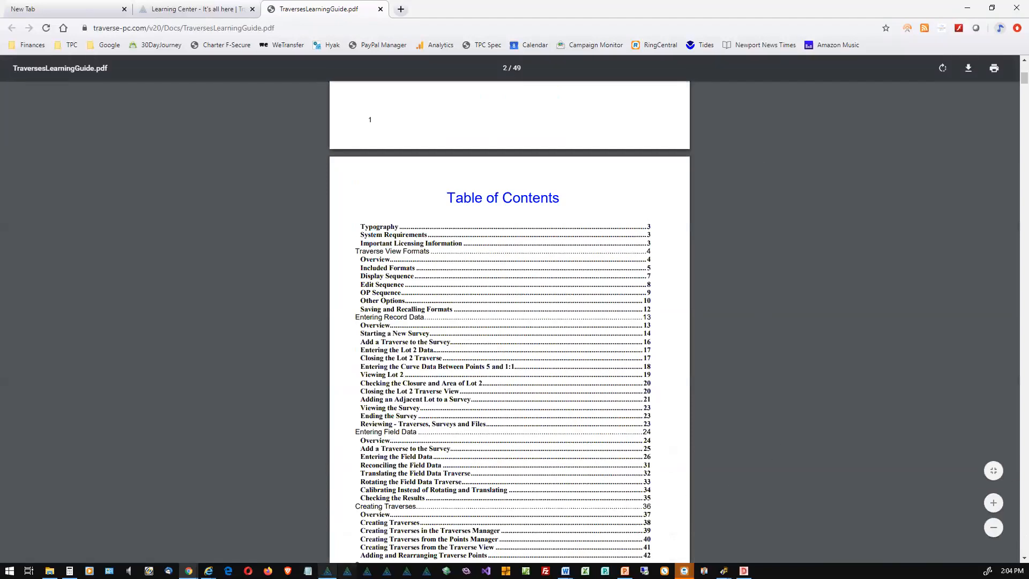
# Step: Return to TPC Desktop and display the complete list of Learning Guides among the tasks
pyautogui.click(328, 571)
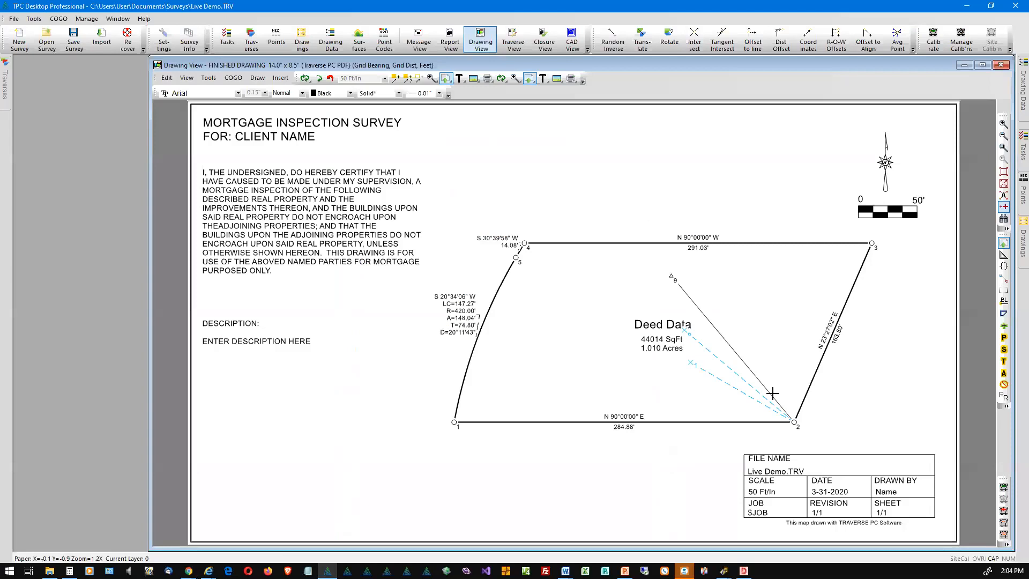
pyautogui.moveTo(1016, 156)
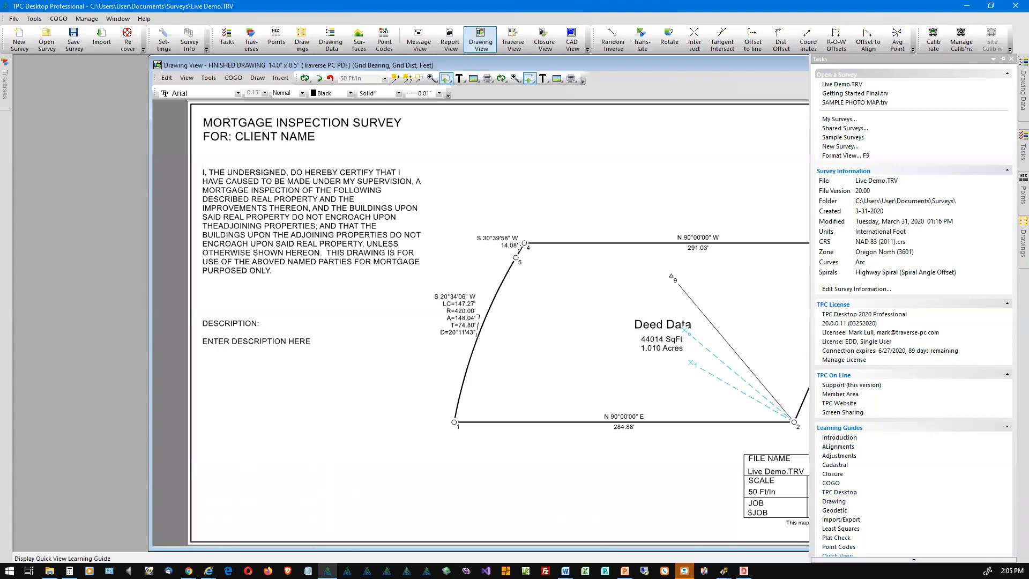
pyautogui.moveTo(897, 560)
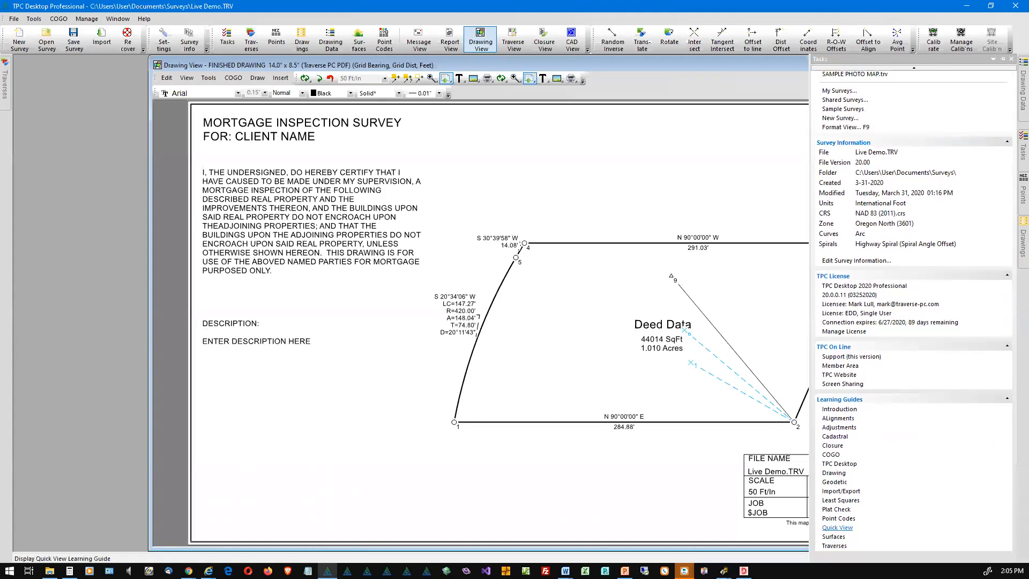